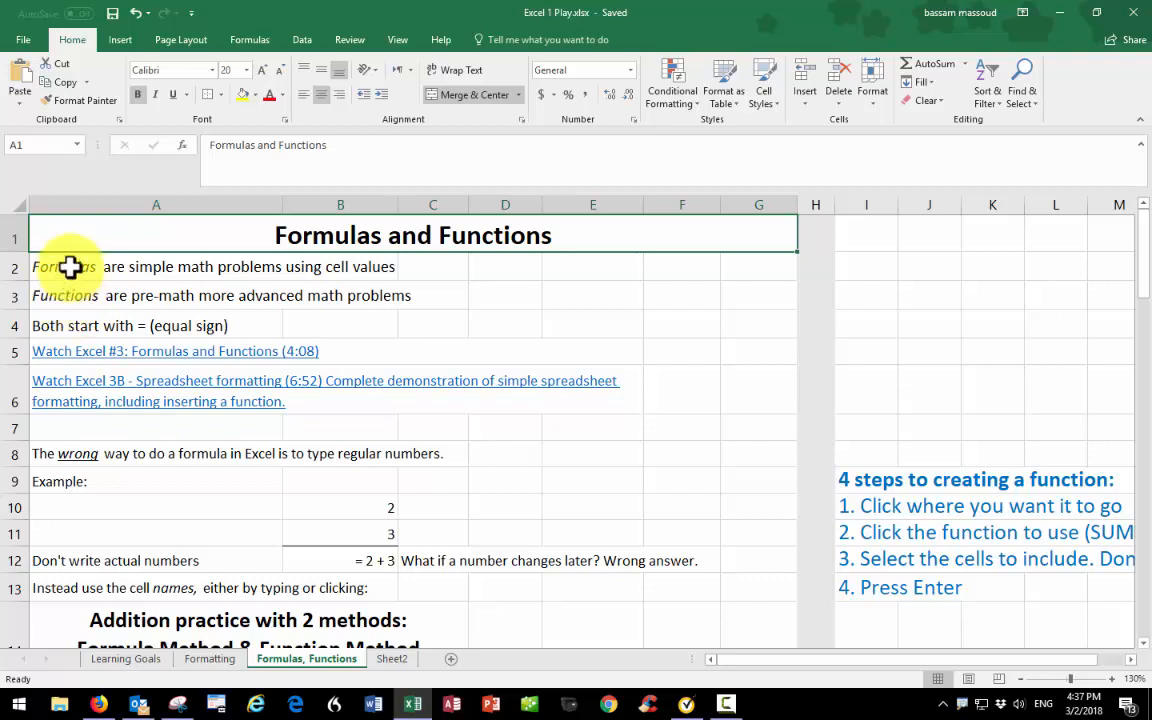
Step: Review the notes in rows 2 to 4 on formulas, functions and the equal sign that both start with
{"action": "left_click", "coordinate": [69, 267]}
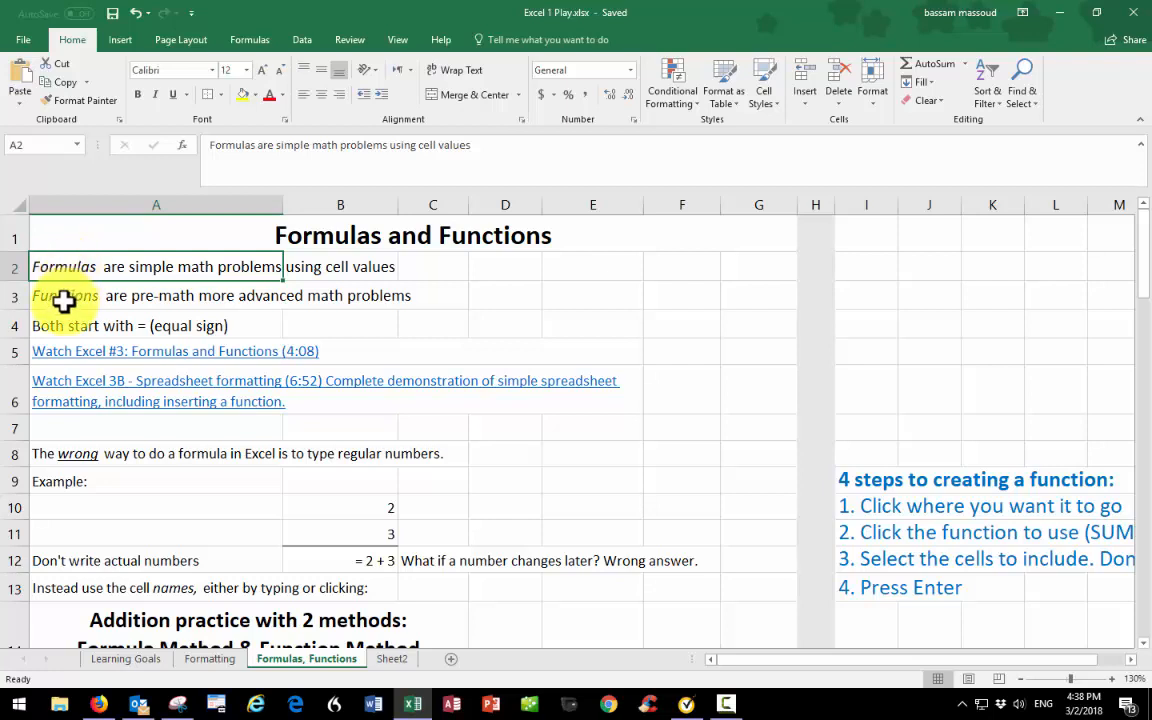
{"action": "left_click", "coordinate": [62, 299]}
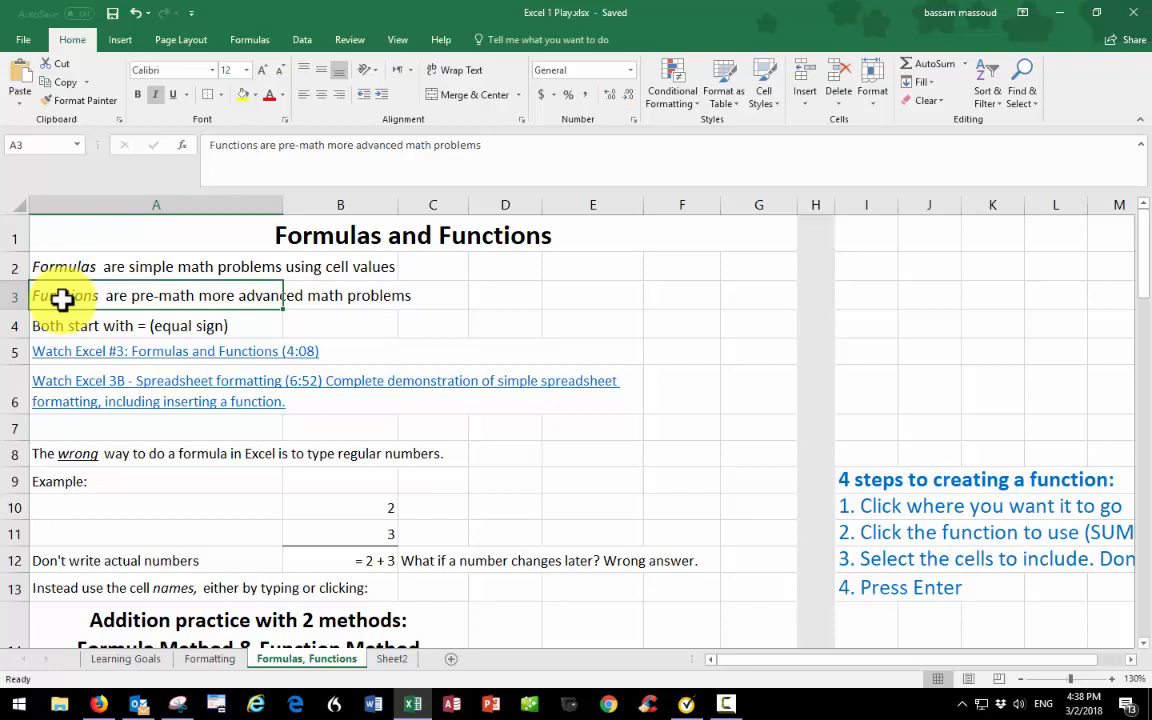
{"action": "left_click", "coordinate": [56, 323]}
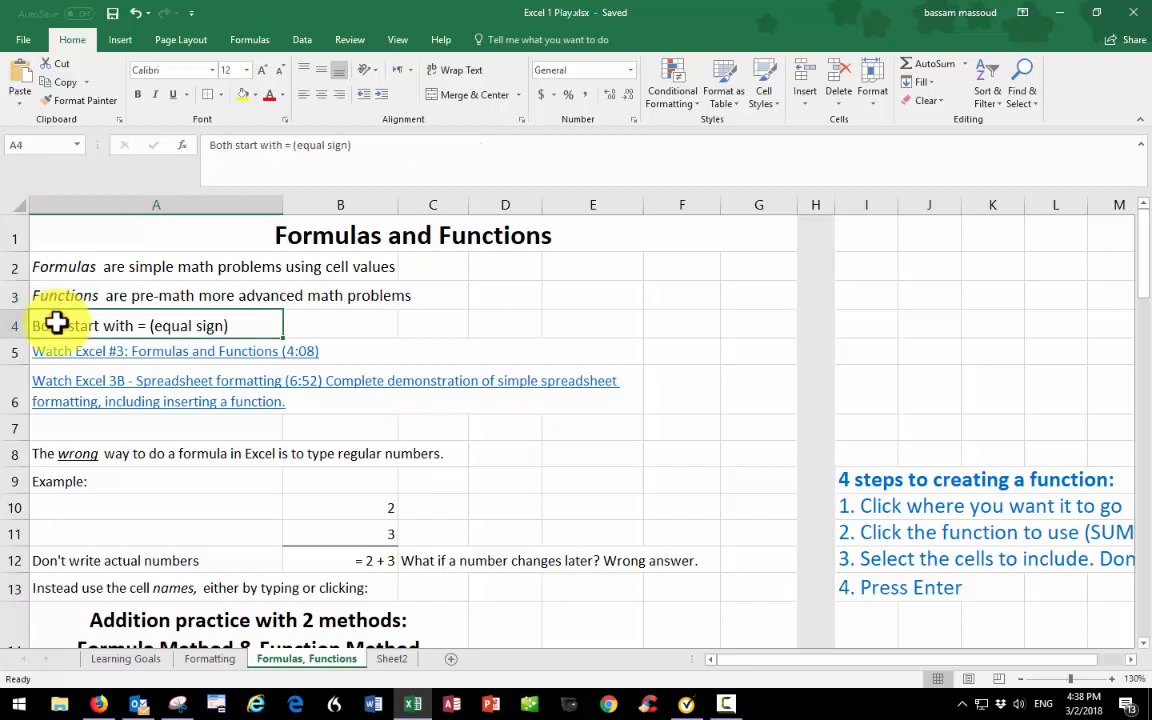
{"action": "left_click", "coordinate": [56, 268]}
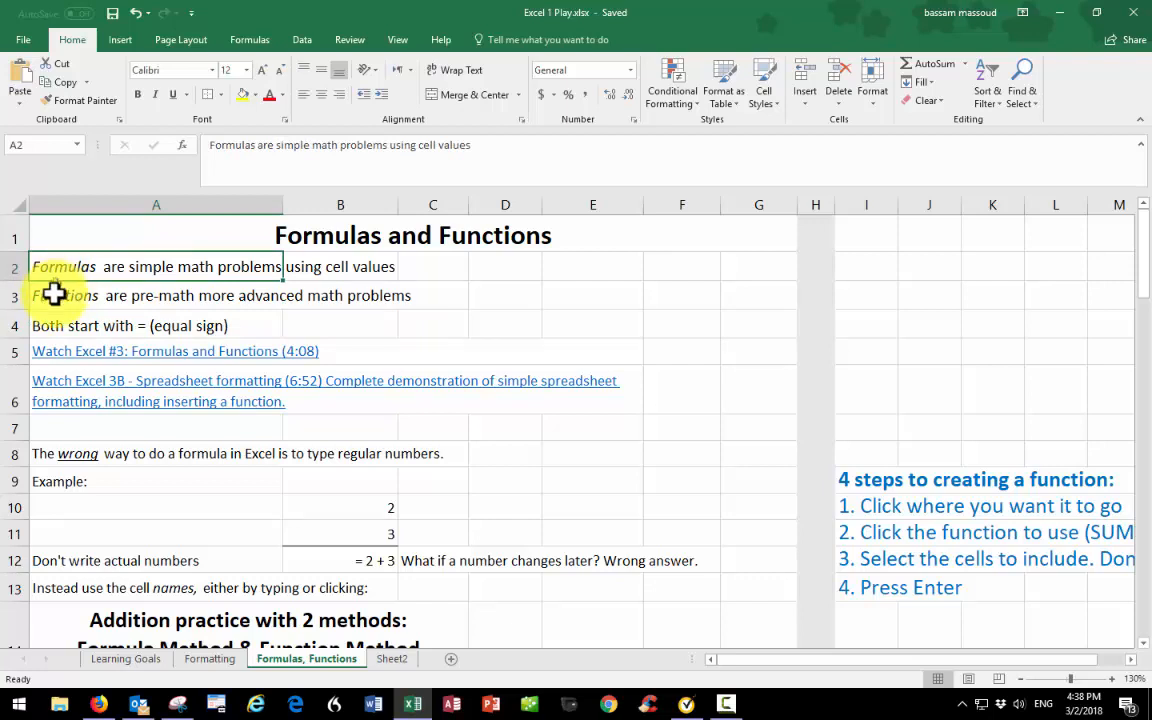
{"action": "left_click", "coordinate": [56, 296]}
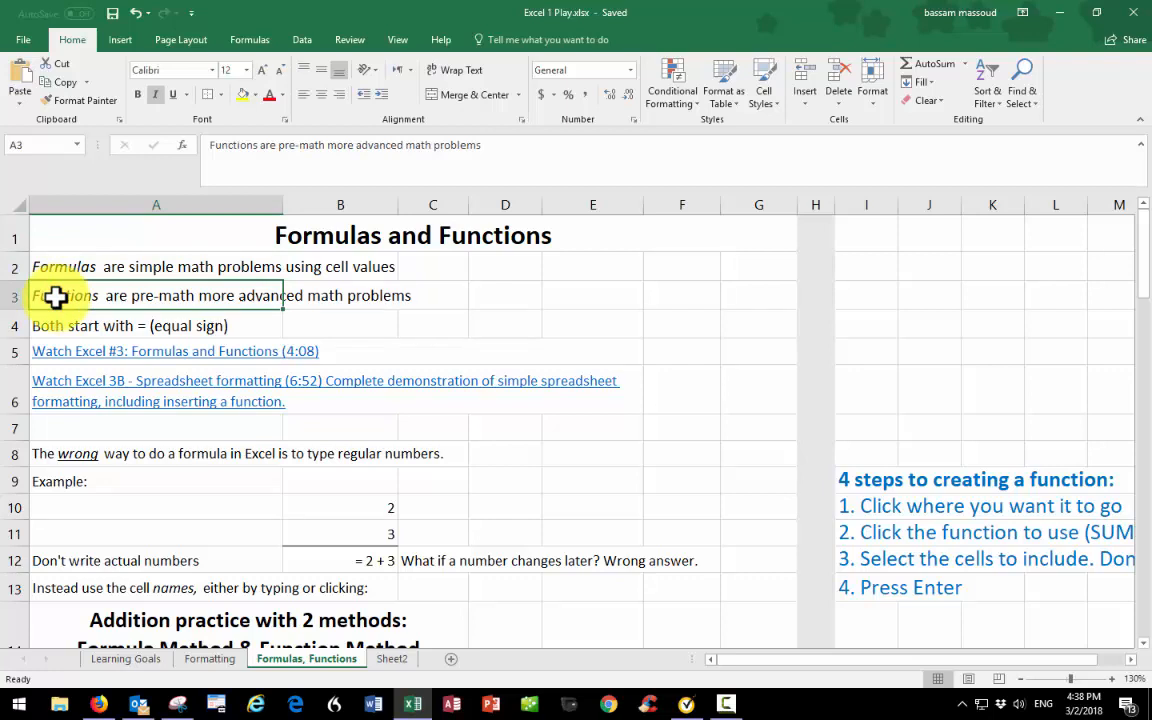
{"action": "left_click", "coordinate": [99, 430]}
Step: Examine the example in B10:B12 of writing a formula with actual numbers and skim the practice sections below it
{"action": "scroll", "coordinate": [99, 435], "scroll_direction": "down", "scroll_amount": 2}
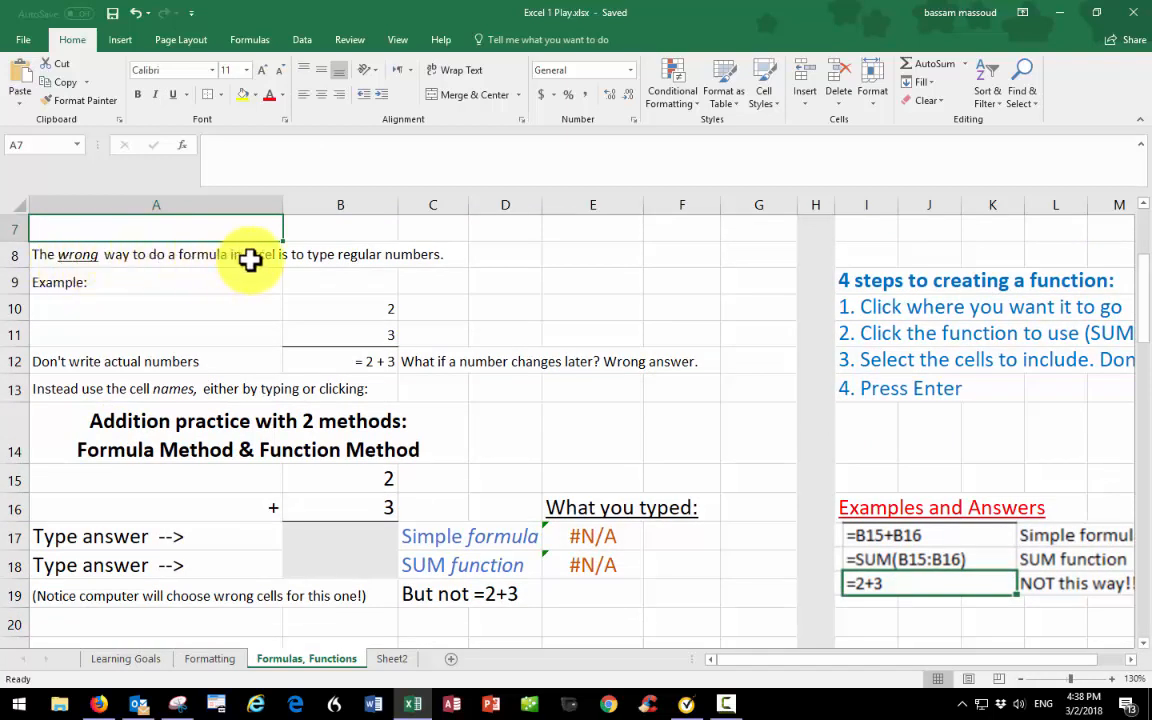
{"action": "left_click", "coordinate": [364, 310]}
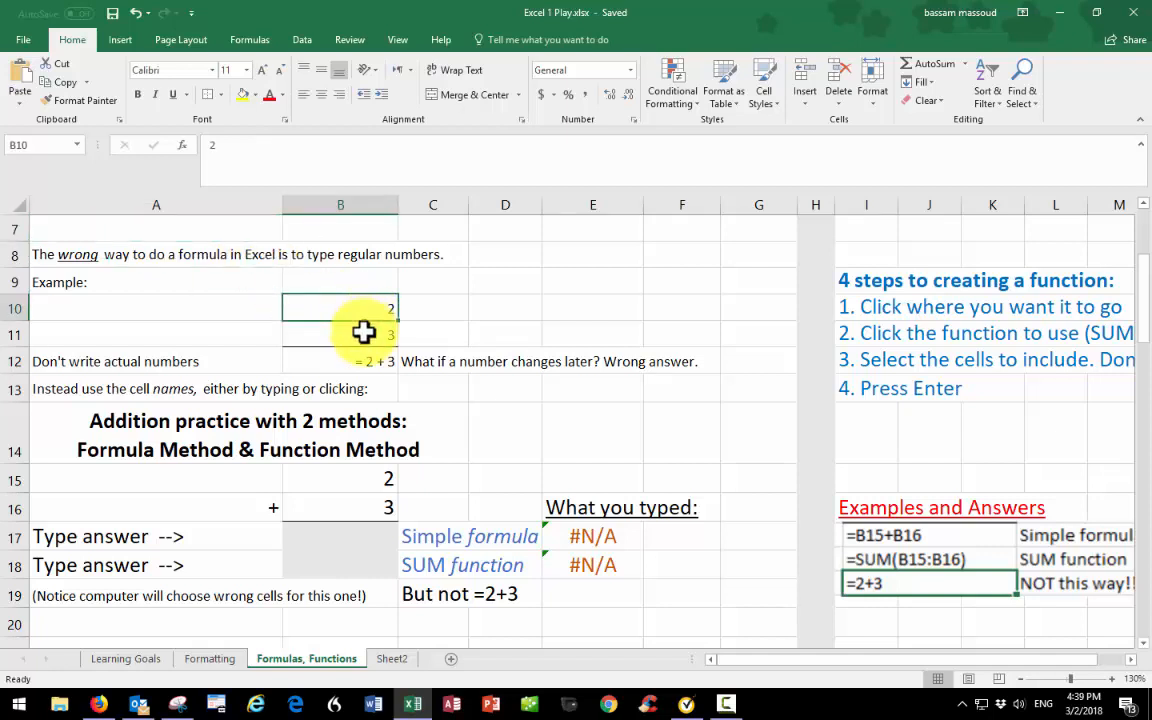
{"action": "left_click", "coordinate": [363, 333]}
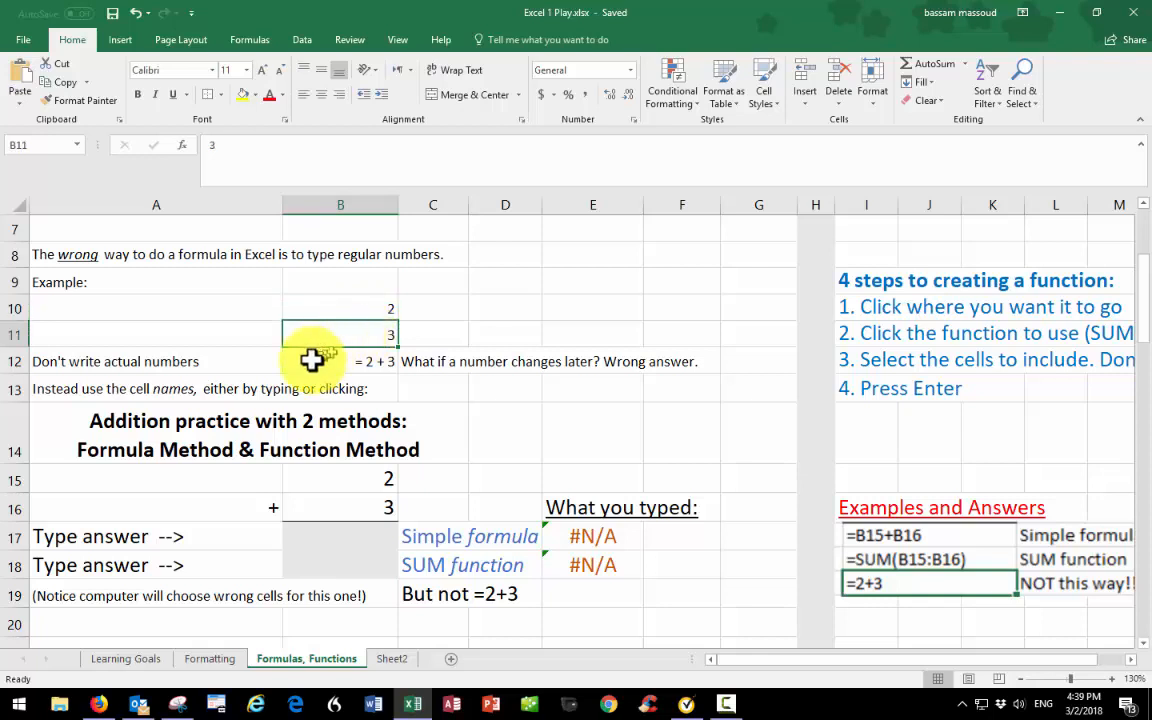
{"action": "left_click", "coordinate": [349, 364]}
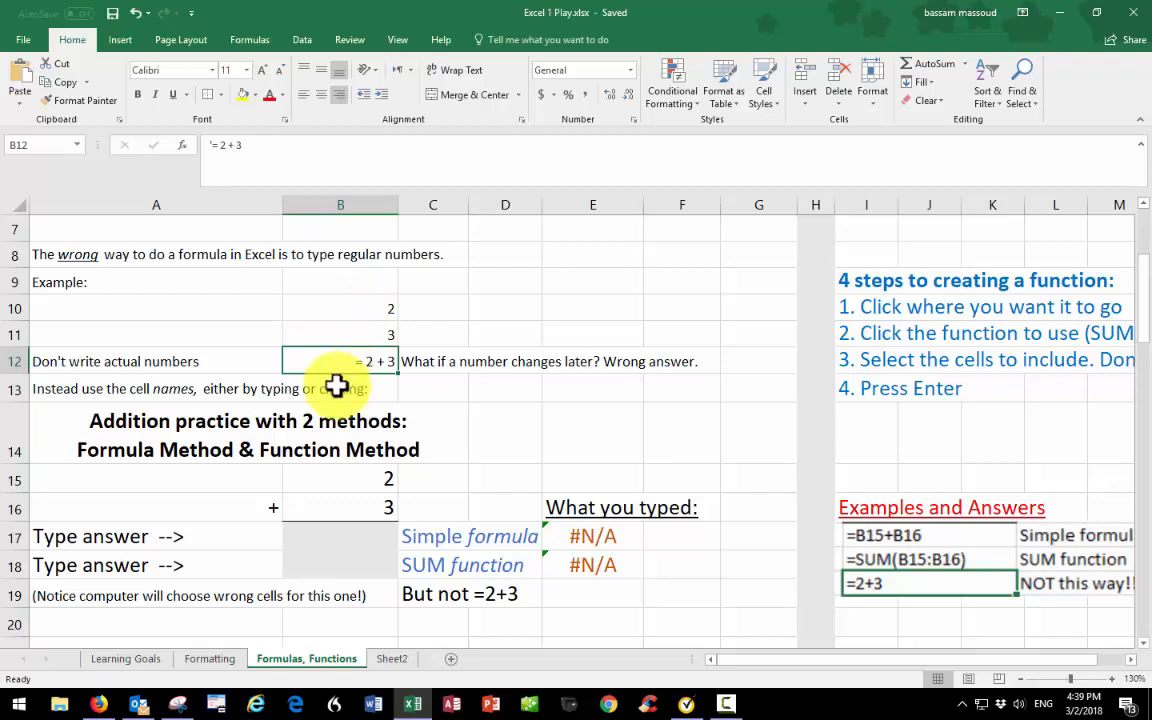
{"action": "scroll", "coordinate": [336, 386], "scroll_direction": "down", "scroll_amount": 2}
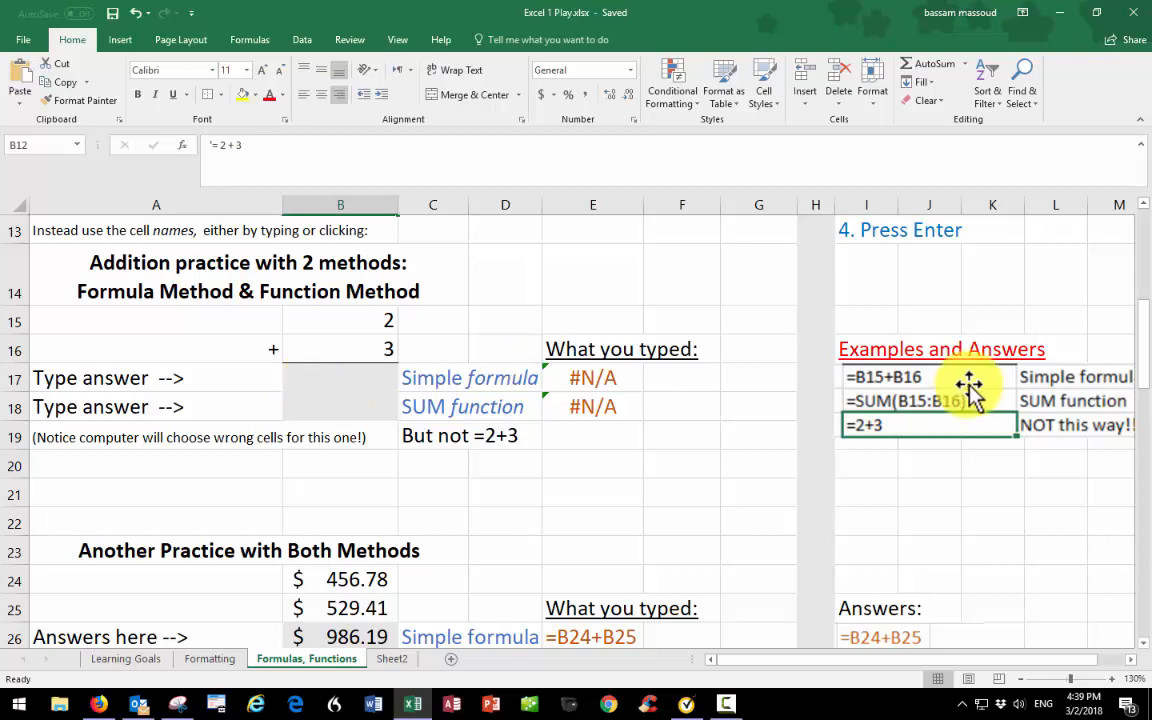
{"action": "scroll", "coordinate": [958, 400], "scroll_direction": "up", "scroll_amount": 4}
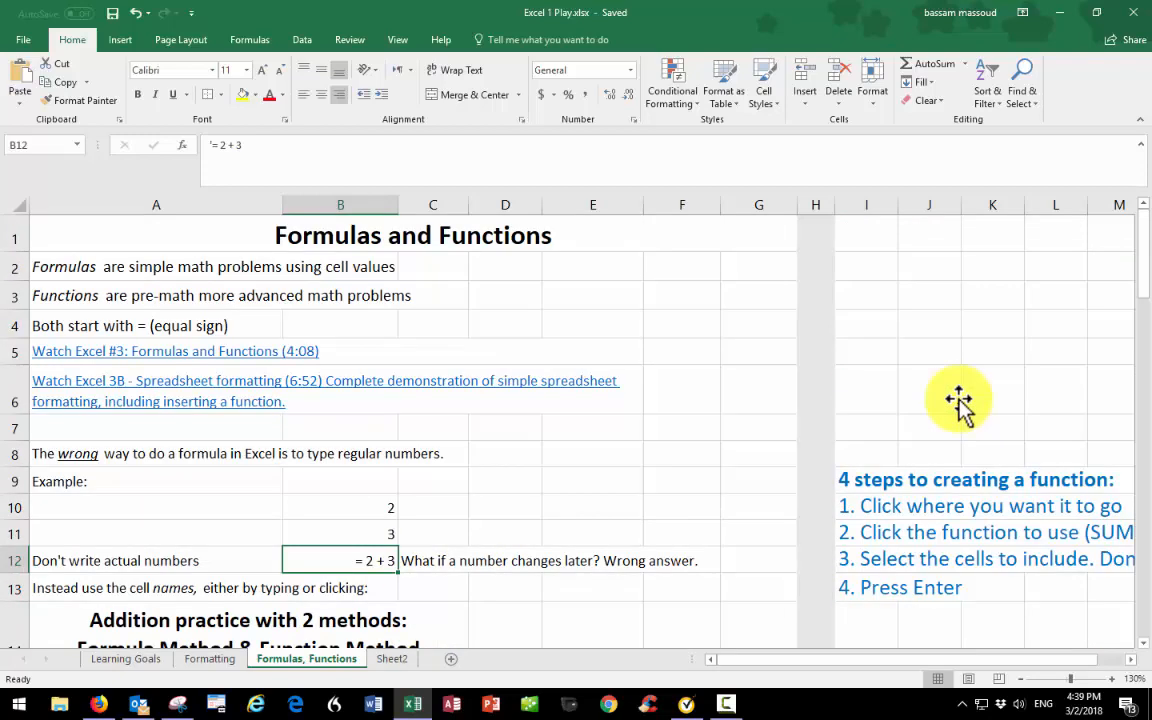
{"action": "scroll", "coordinate": [958, 400], "scroll_direction": "down", "scroll_amount": 8}
{"action": "scroll", "coordinate": [958, 400], "scroll_direction": "up", "scroll_amount": 2}
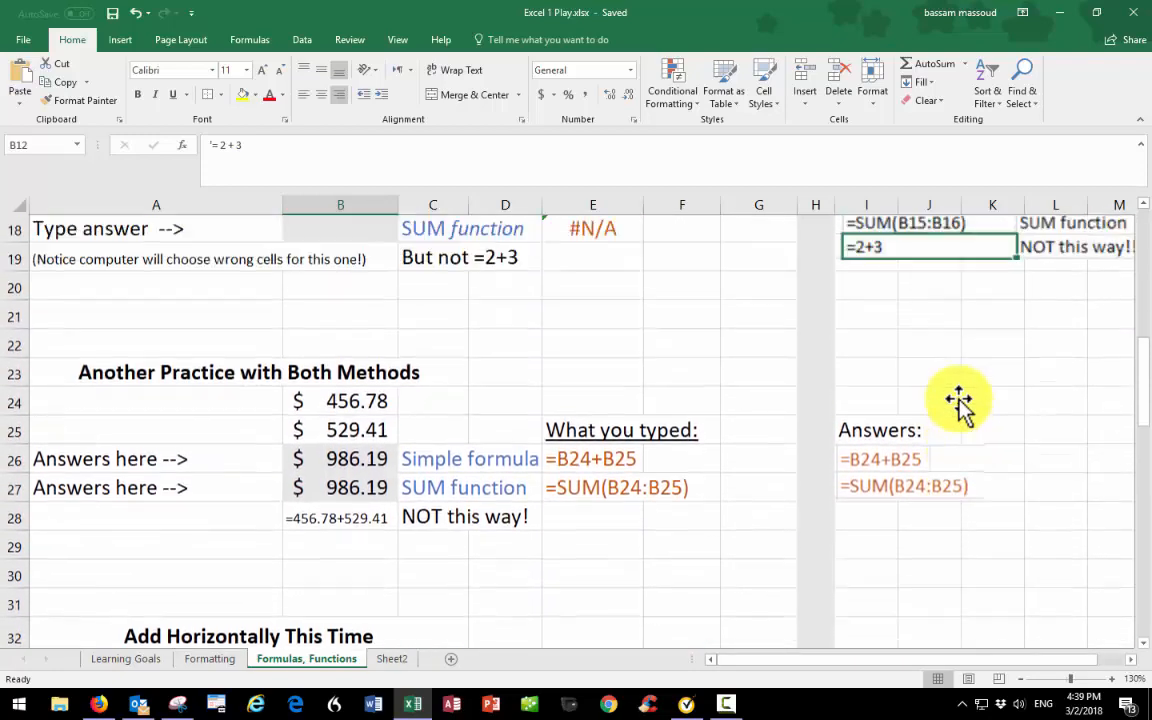
{"action": "scroll", "coordinate": [958, 400], "scroll_direction": "up", "scroll_amount": 6}
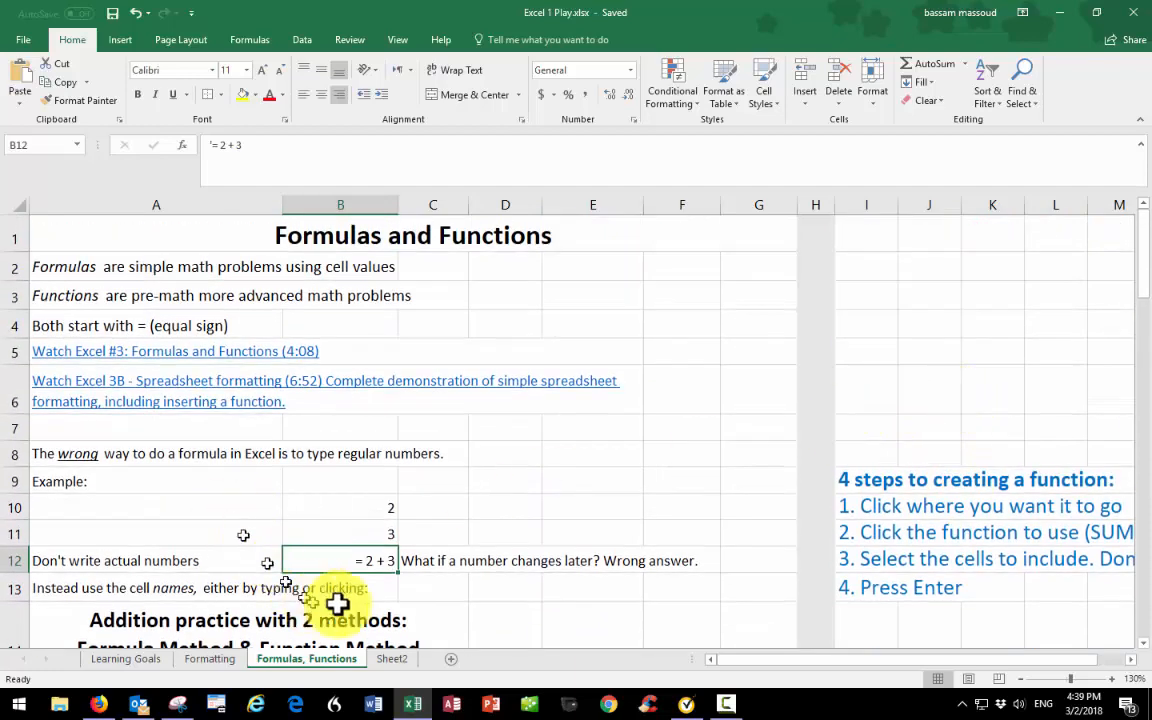
Step: Enter the simple formula =B15+B16 in answer cell B17 and check the typed formula shown in E17
{"action": "scroll", "coordinate": [337, 603], "scroll_direction": "down", "scroll_amount": 3}
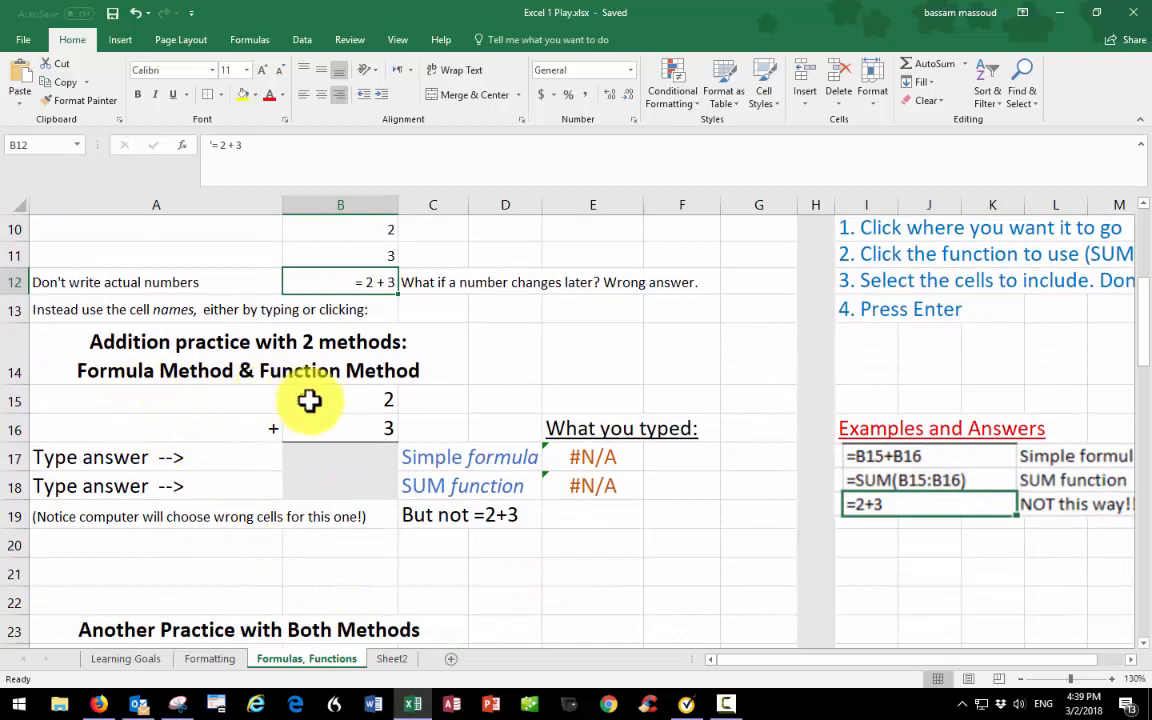
{"action": "left_click", "coordinate": [329, 457]}
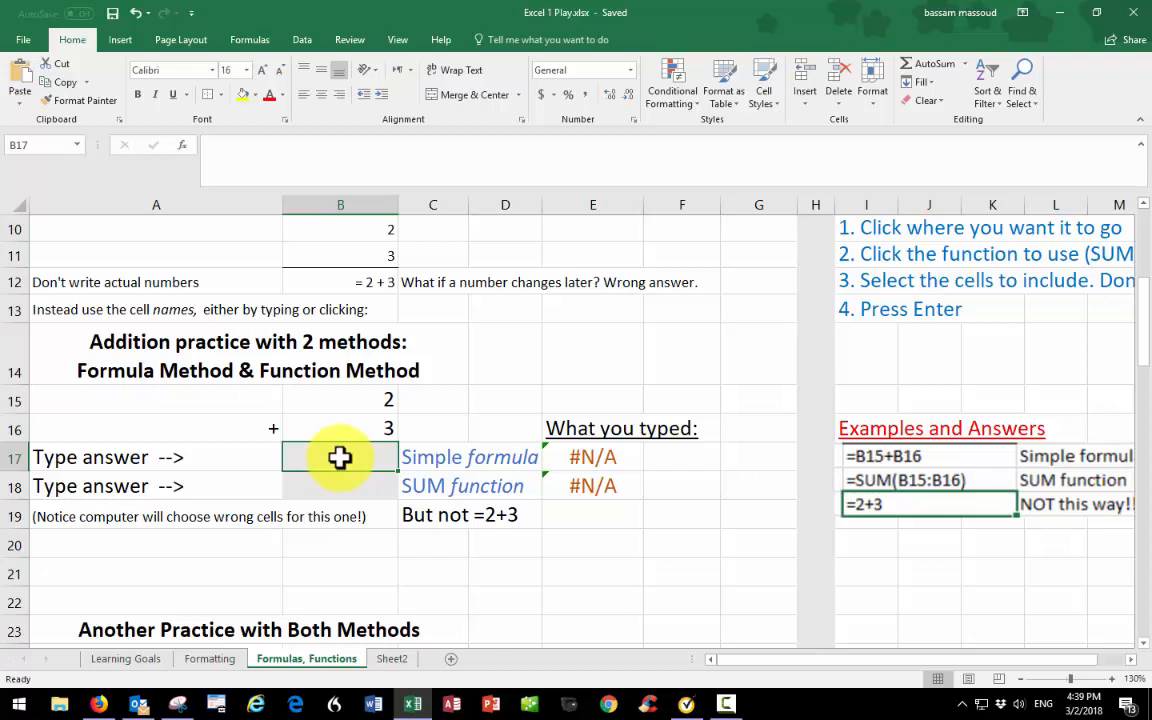
{"action": "type", "text": "="}
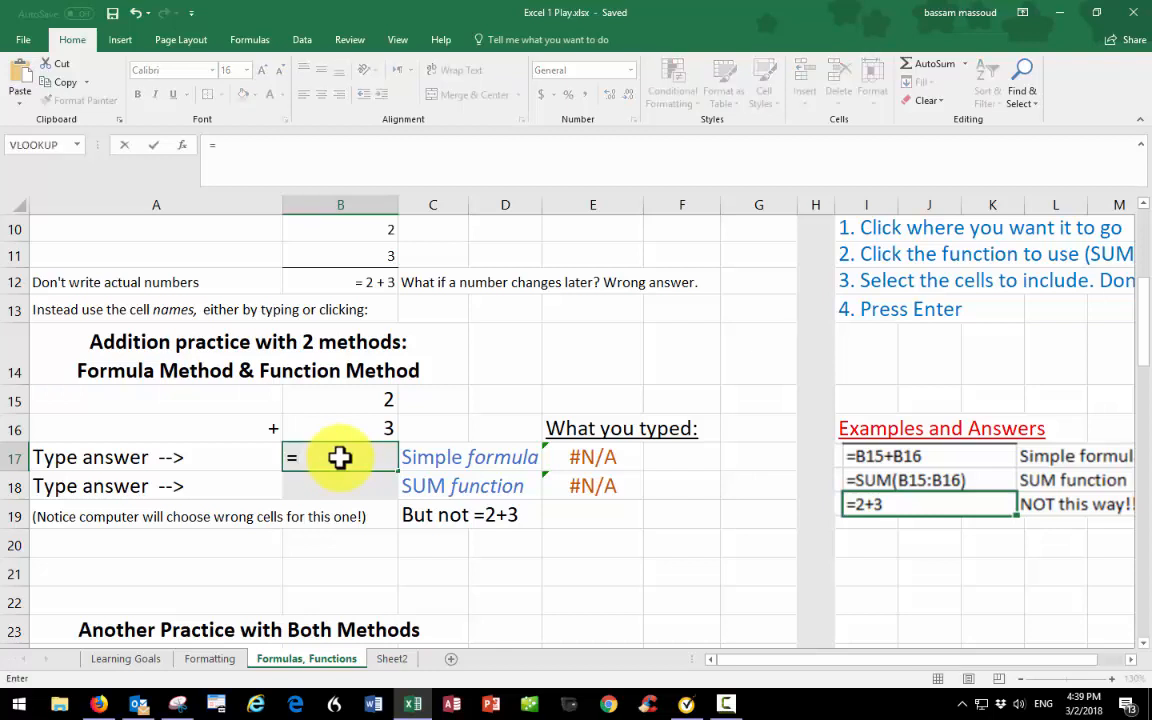
{"action": "left_click", "coordinate": [343, 401]}
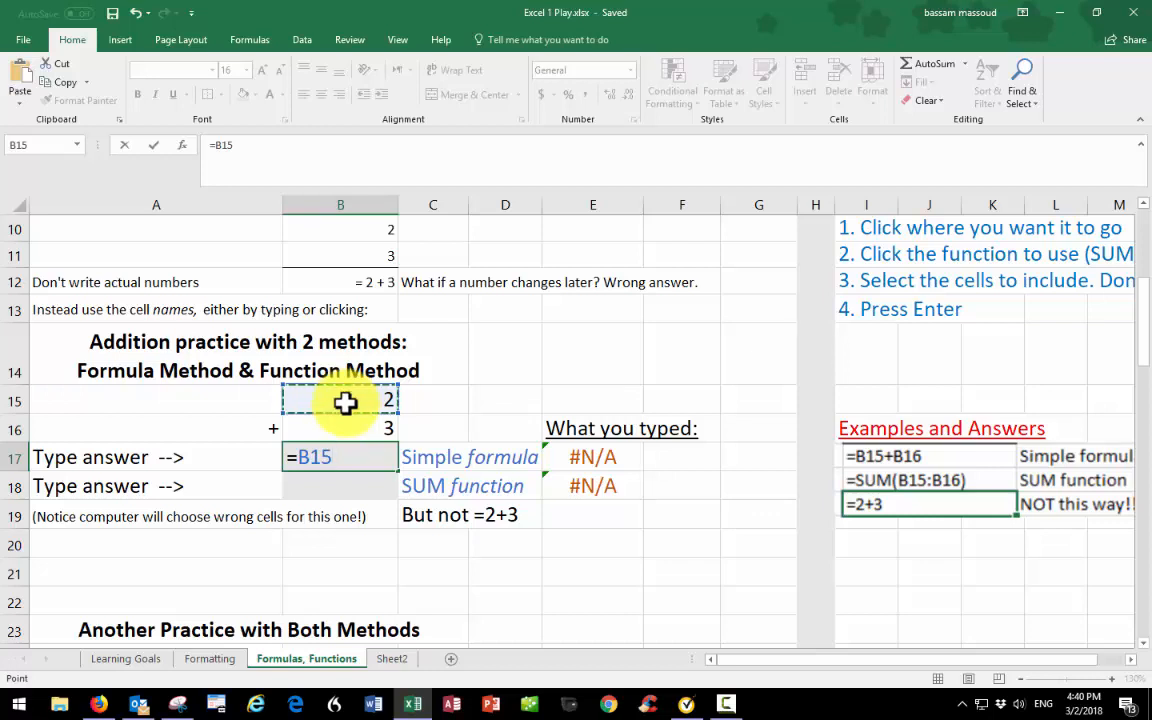
{"action": "type", "text": "+"}
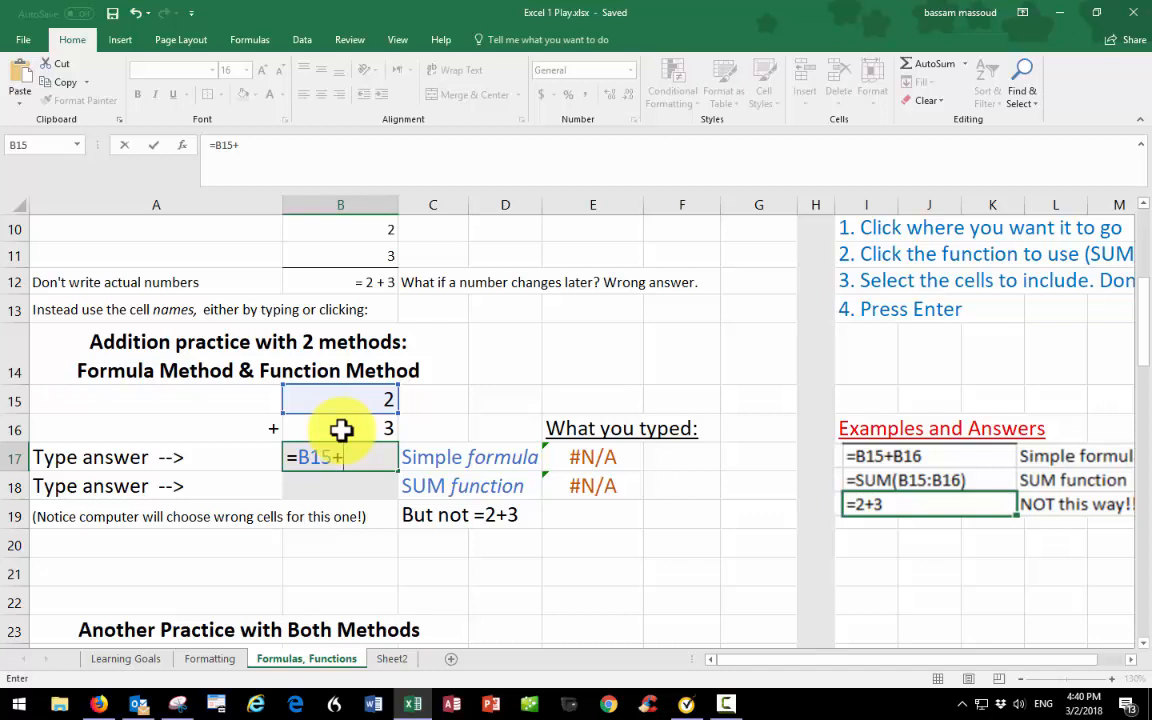
{"action": "type", "text": "c15"}
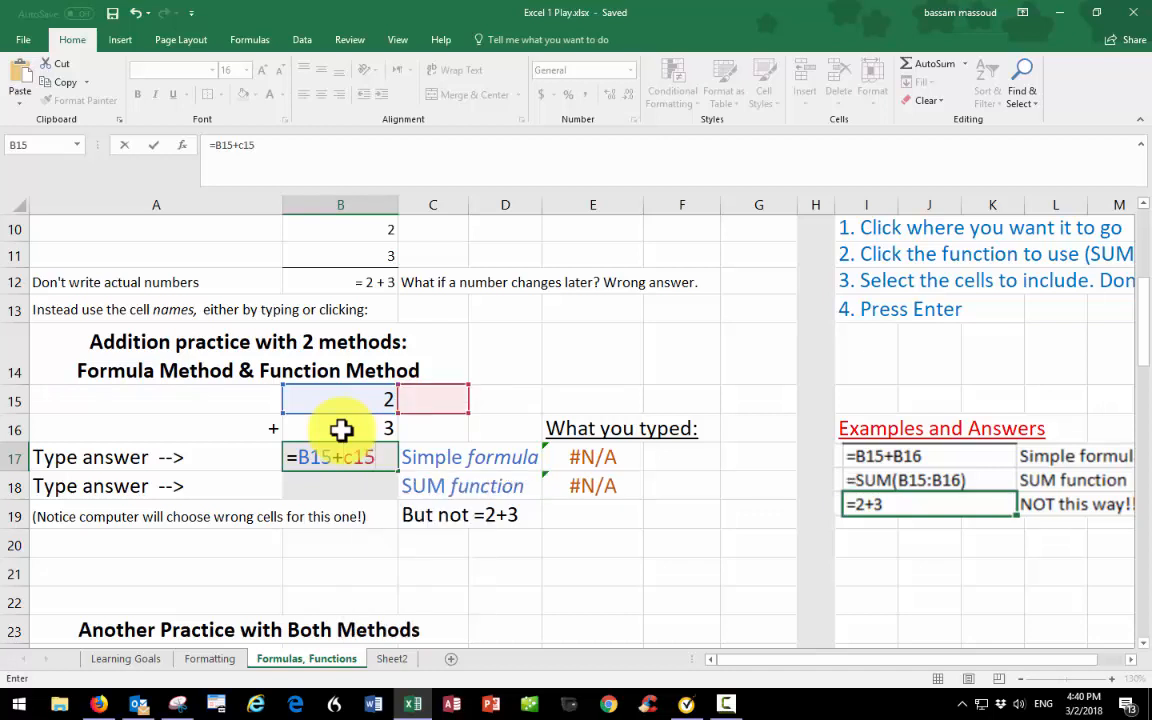
{"action": "key", "text": "BackSpace"}
{"action": "key", "text": "BackSpace"}
{"action": "key", "text": "BackSpace"}
{"action": "type", "text": "b"}
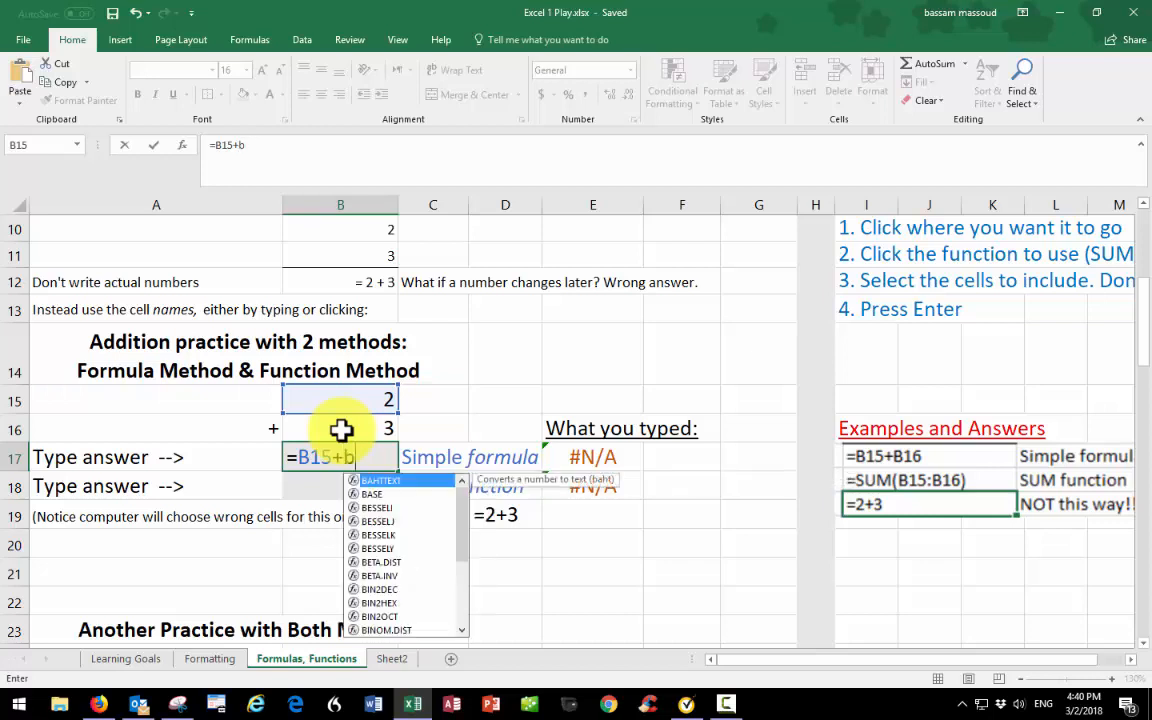
{"action": "type", "text": "16"}
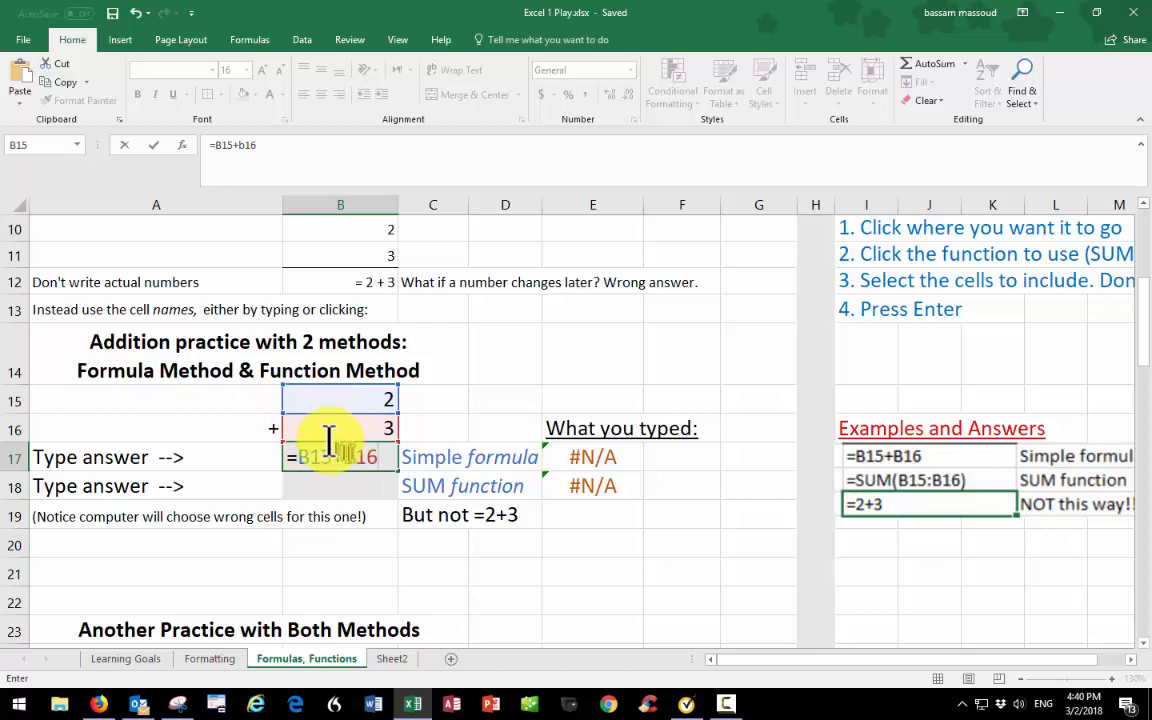
{"action": "key", "text": "Return"}
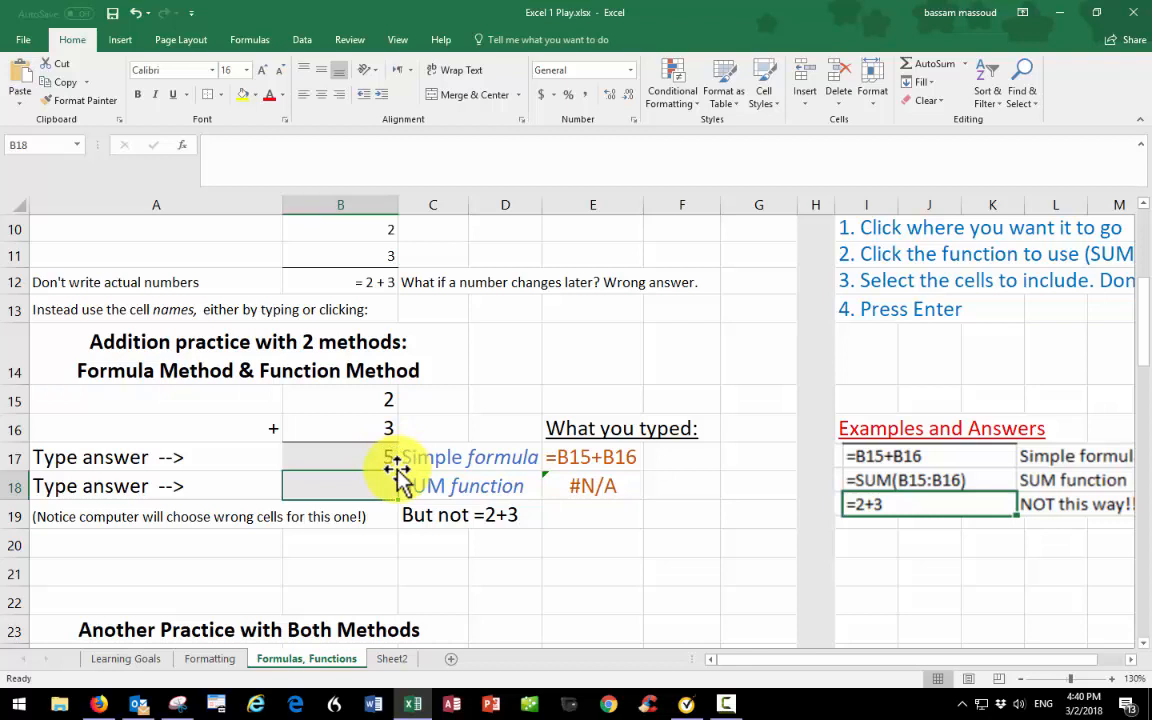
{"action": "left_click", "coordinate": [591, 455]}
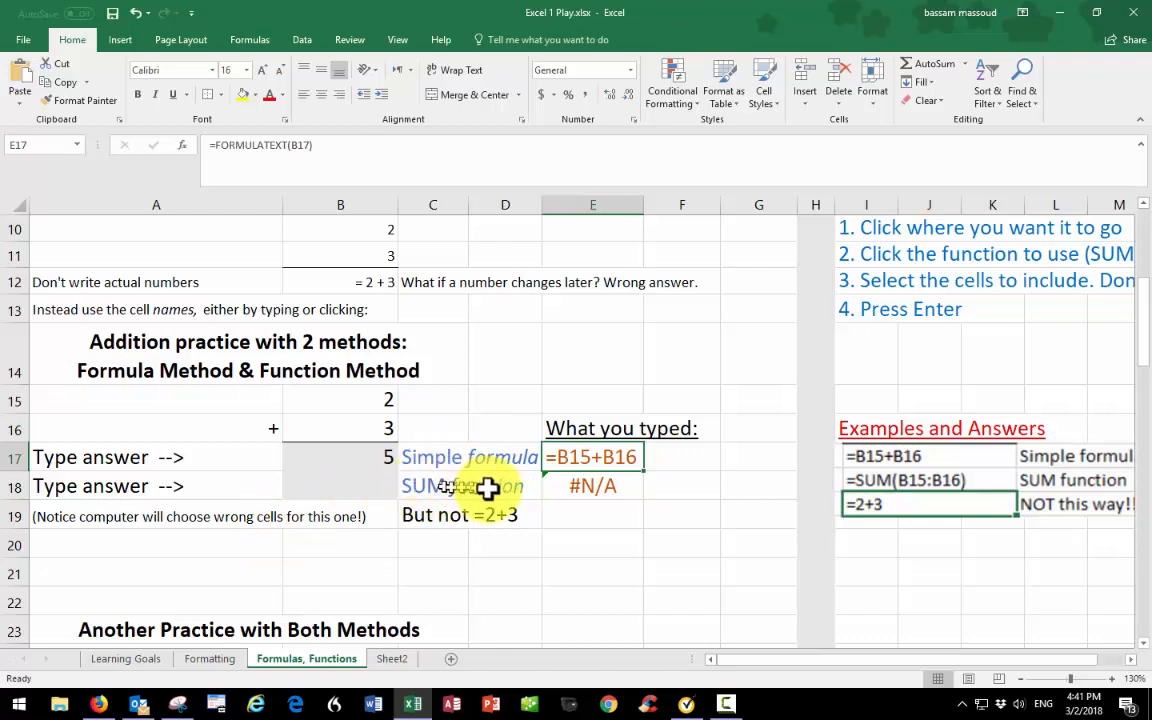
Step: Insert the AutoSum Sum function in cell B18 with its range set to B15:B16
{"action": "left_click", "coordinate": [351, 492]}
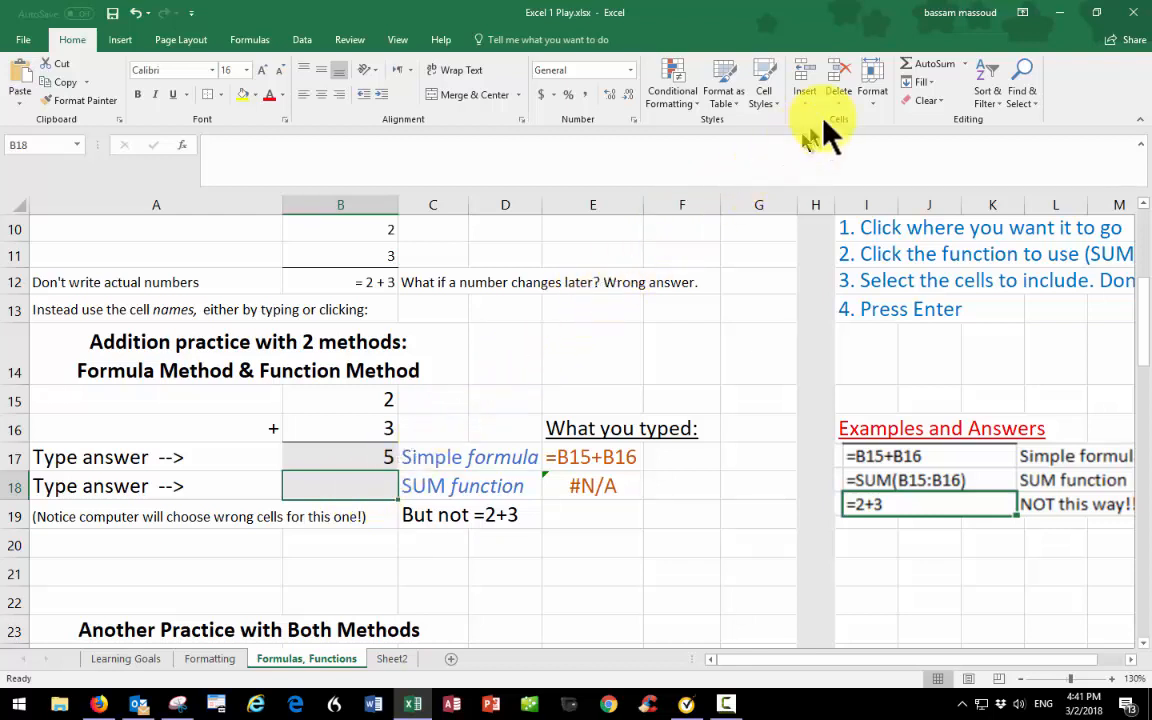
{"action": "left_click", "coordinate": [965, 65]}
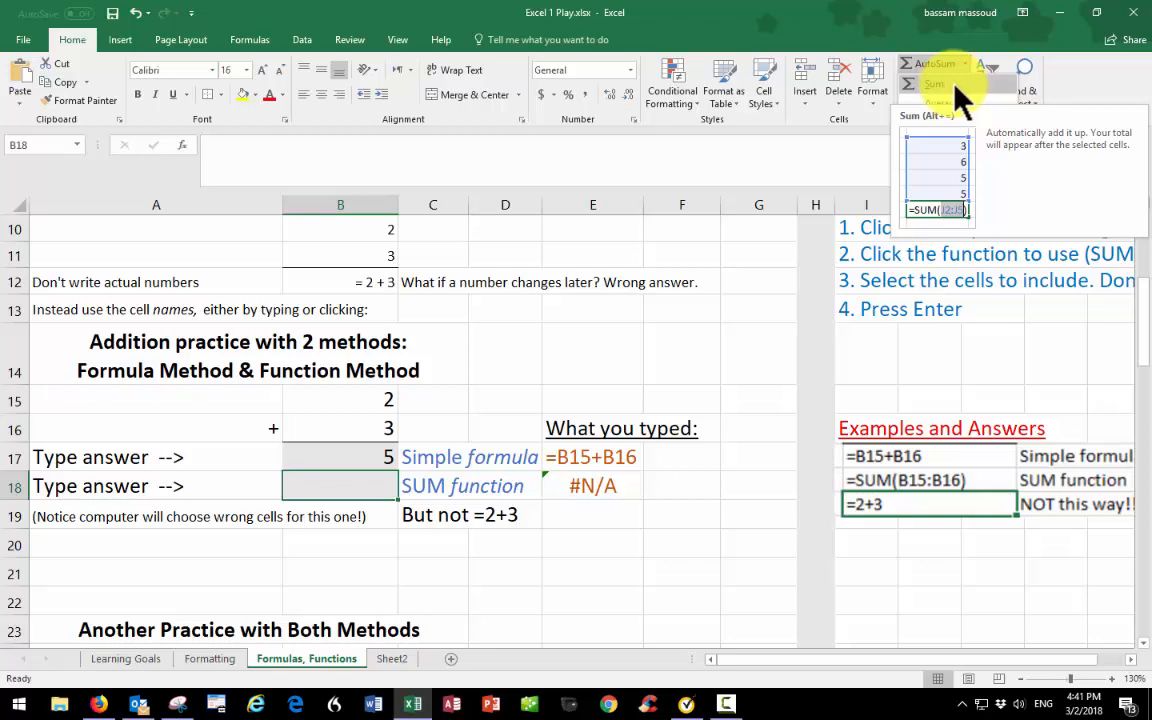
{"action": "key", "text": "Escape"}
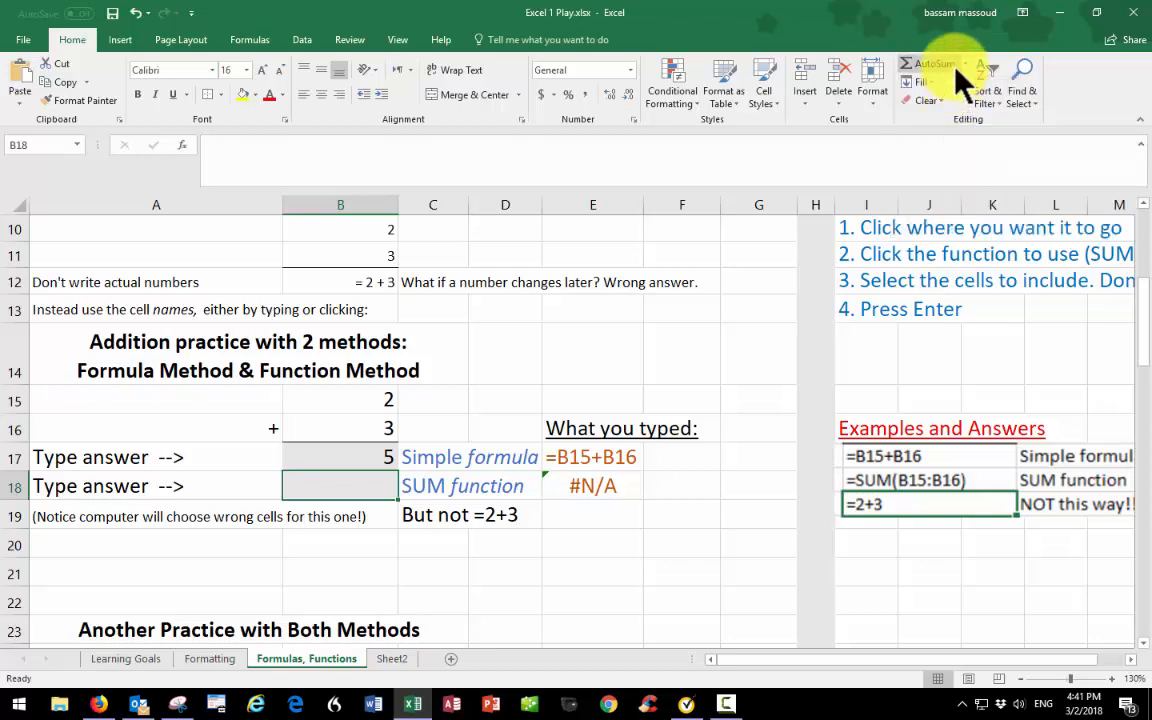
{"action": "left_click", "coordinate": [967, 65]}
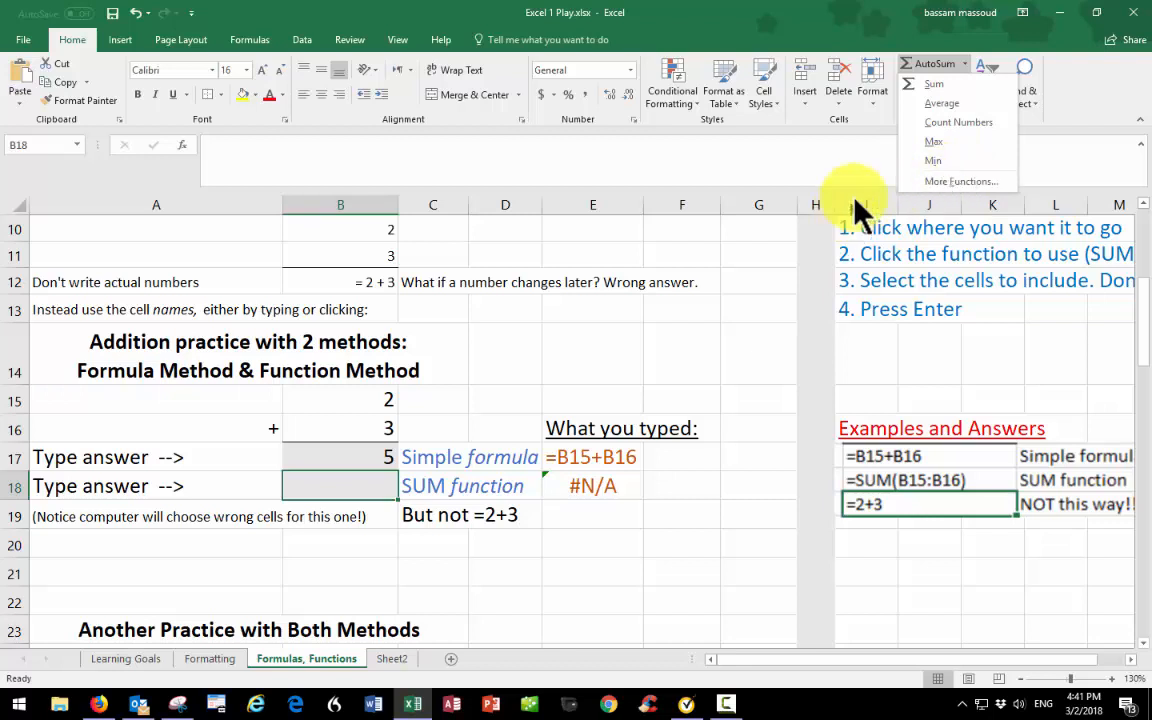
{"action": "left_click", "coordinate": [928, 86]}
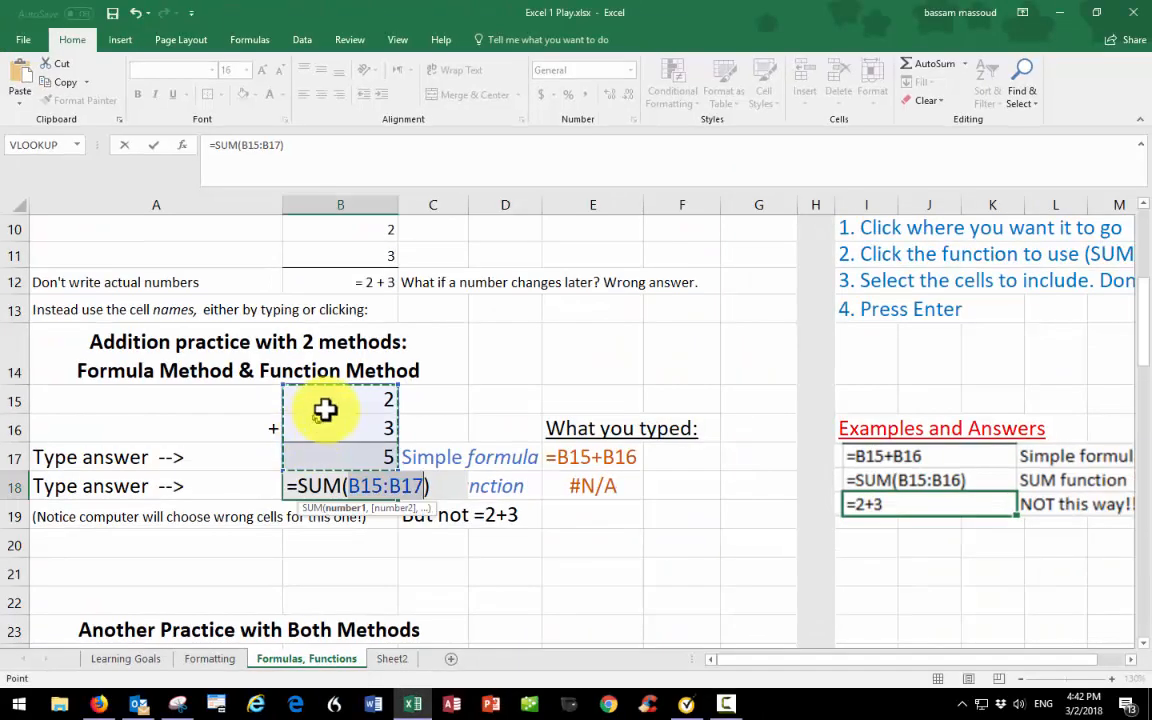
{"action": "left_click", "coordinate": [340, 403]}
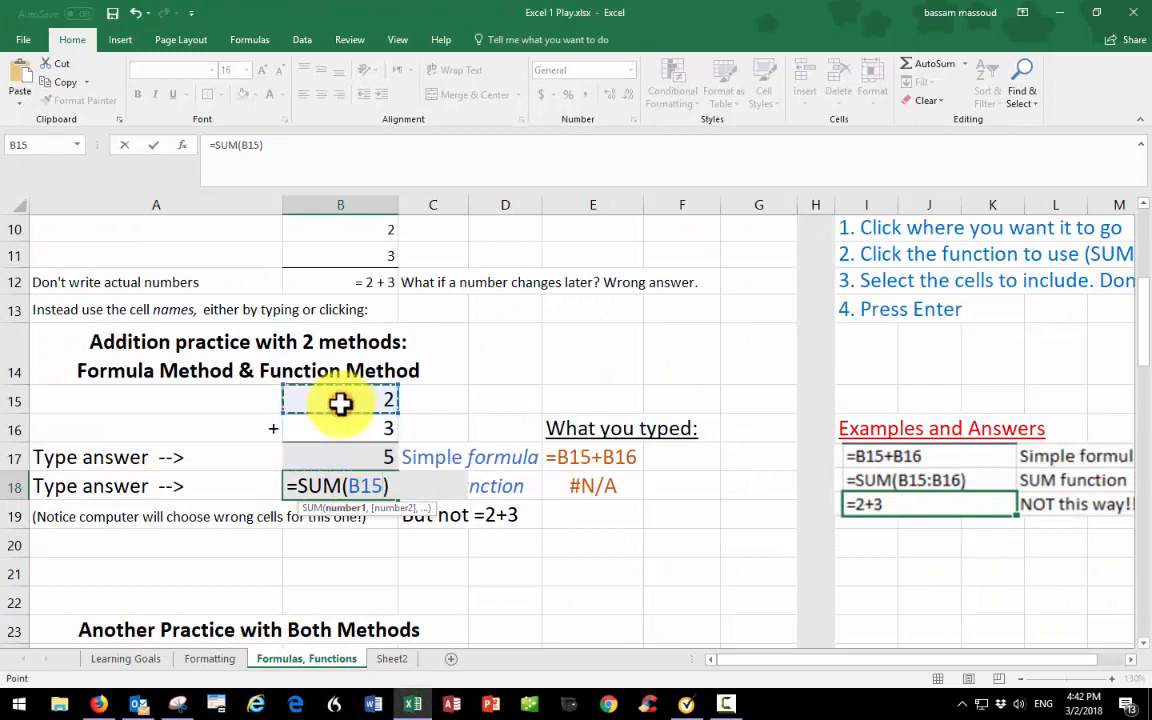
{"action": "left_click_drag", "start_coordinate": [340, 403], "coordinate": [340, 418]}
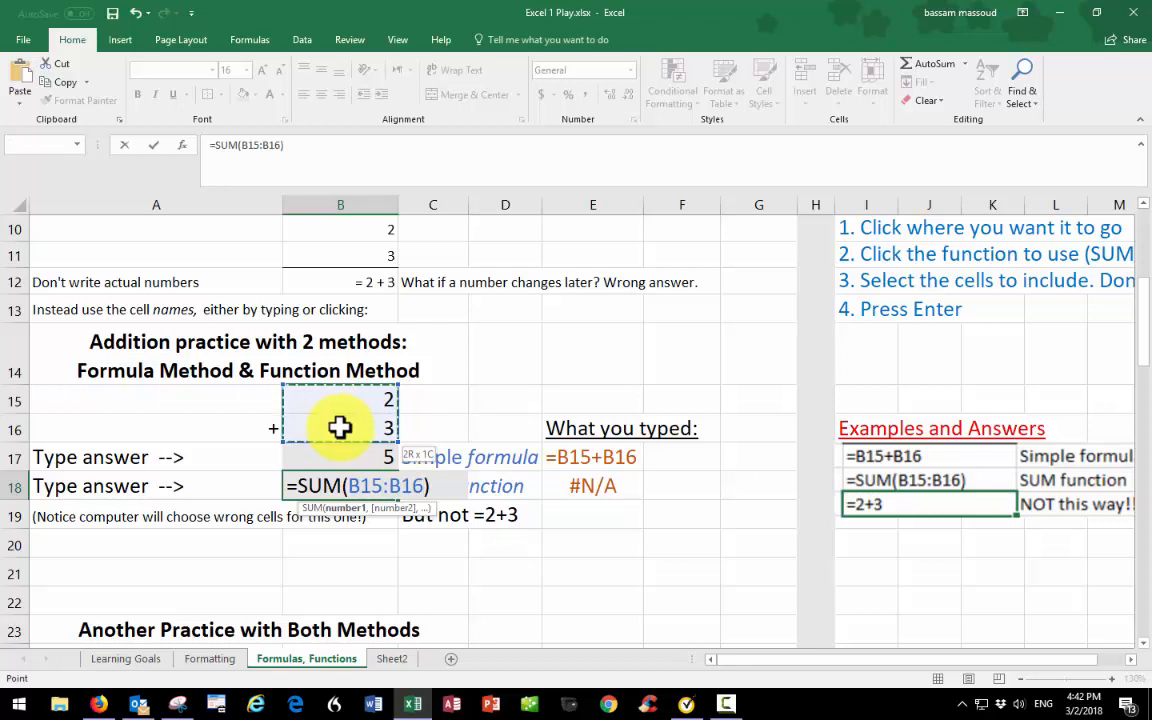
{"action": "left_click_drag", "start_coordinate": [340, 427], "coordinate": [340, 427]}
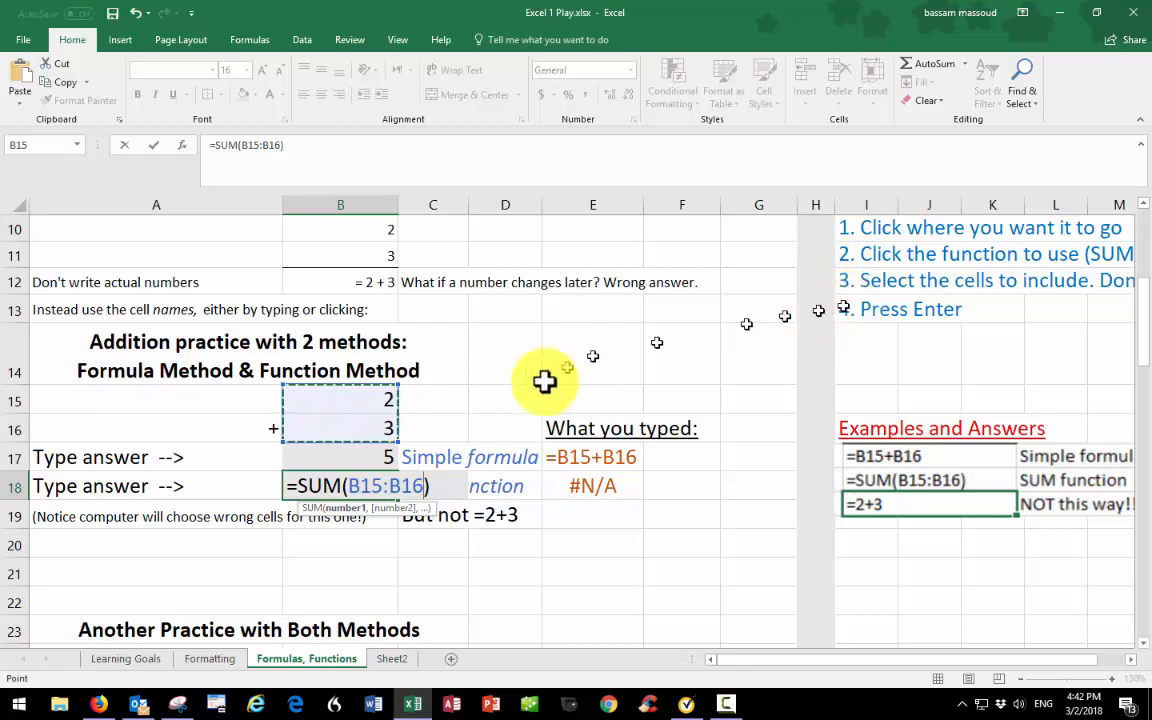
{"action": "key", "text": "Return"}
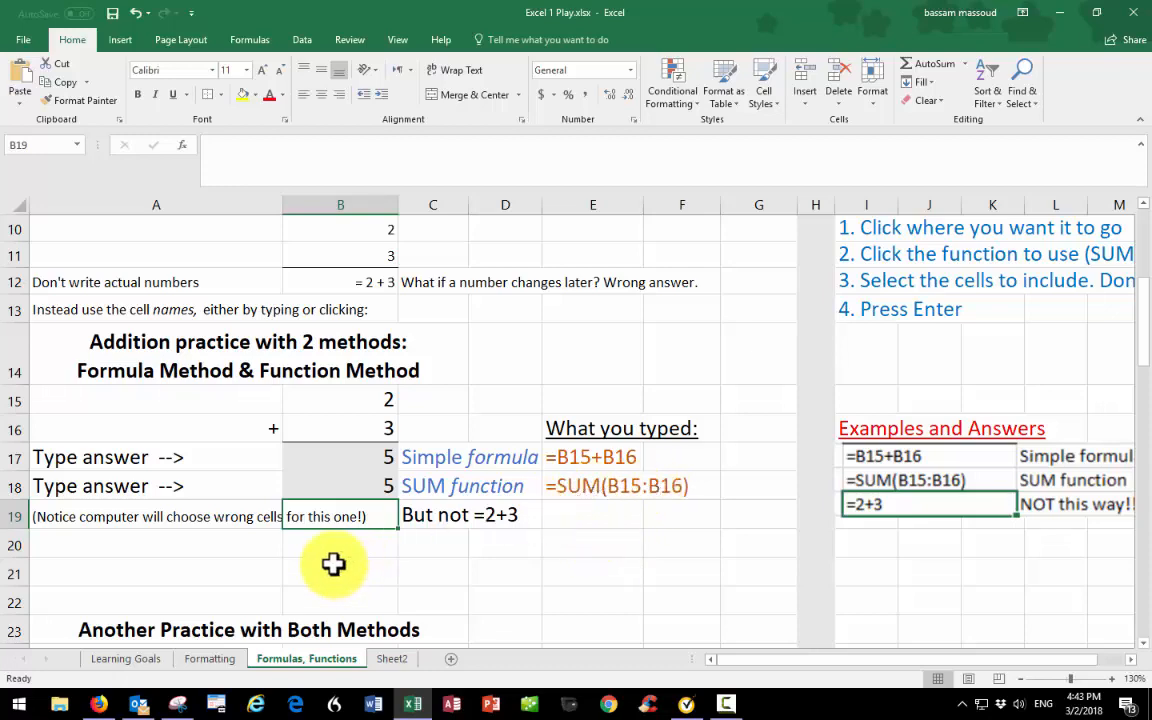
Step: Clear the existing answers in cells B26 and B27 of the Another Practice with Both Methods section
{"action": "scroll", "coordinate": [333, 564], "scroll_direction": "down", "scroll_amount": 1}
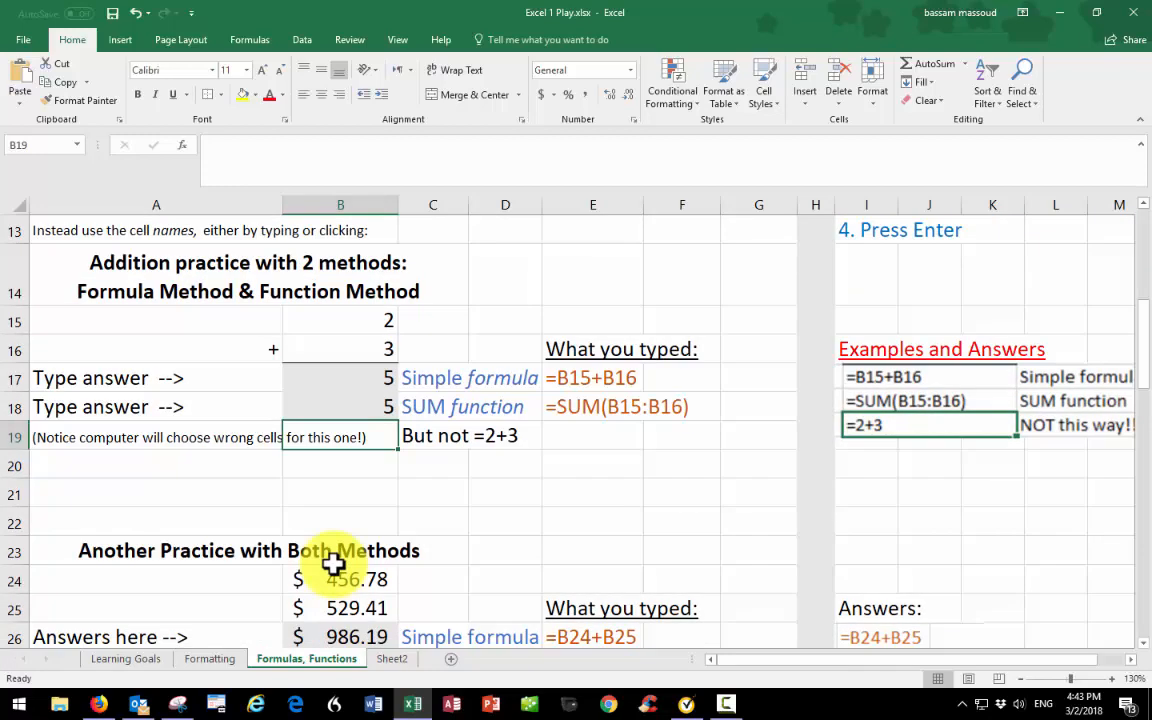
{"action": "scroll", "coordinate": [333, 564], "scroll_direction": "down", "scroll_amount": 3}
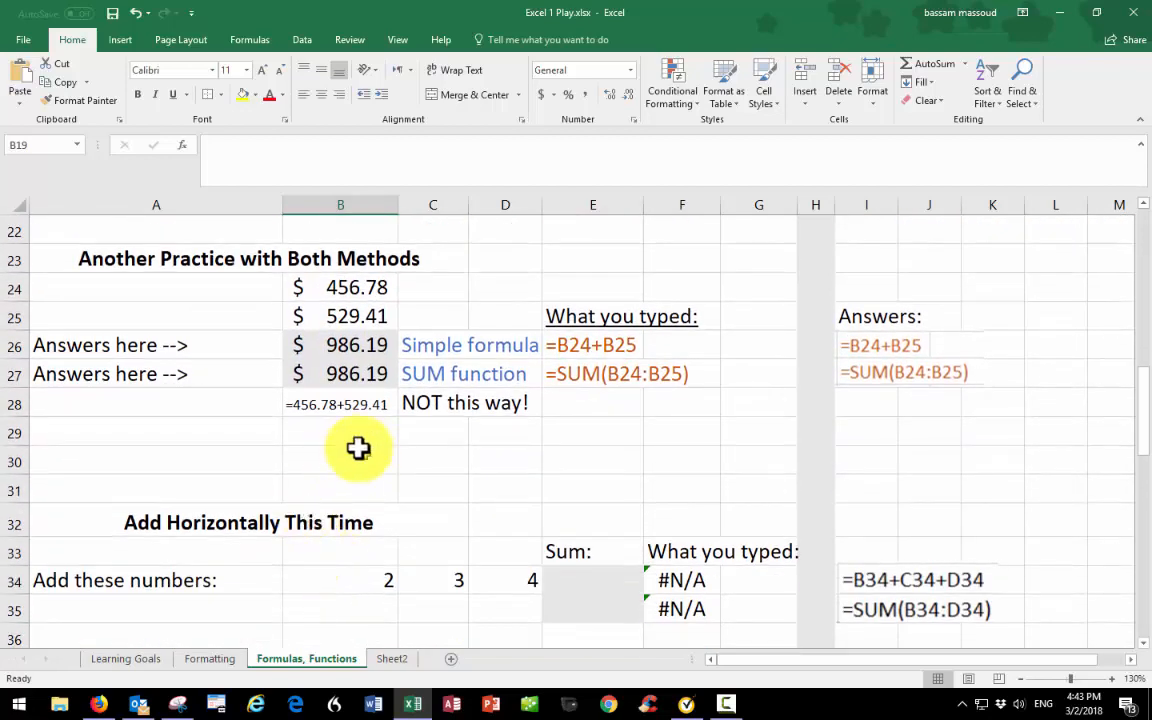
{"action": "left_click", "coordinate": [362, 345]}
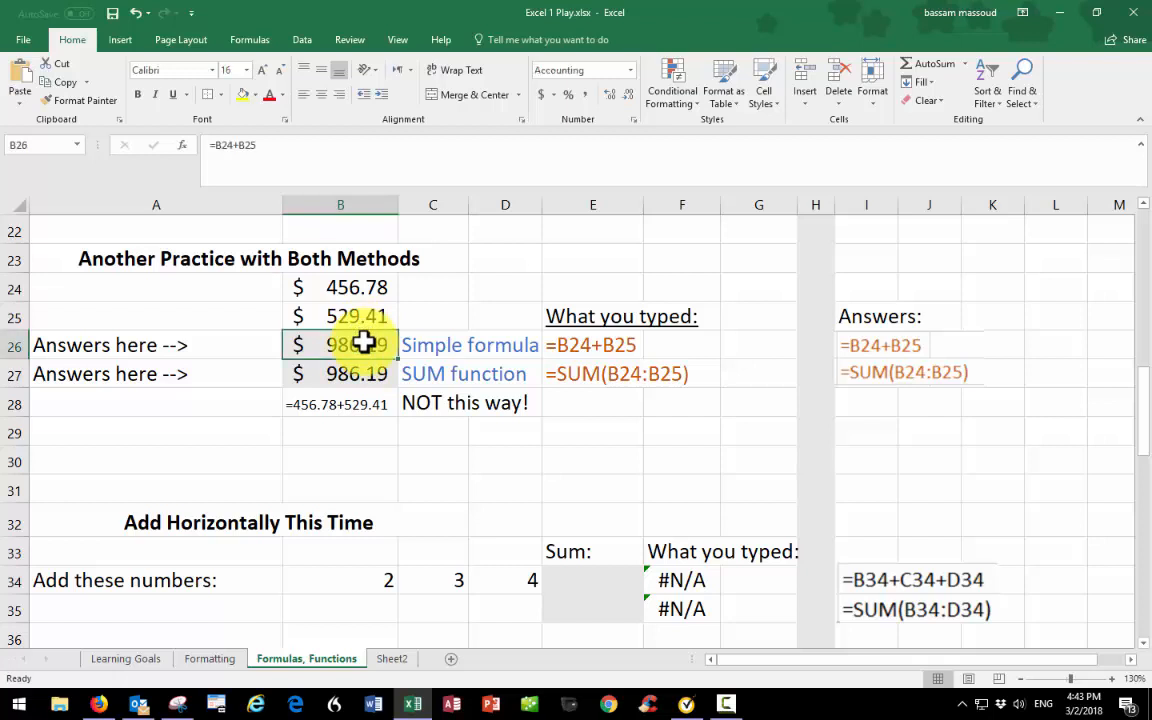
{"action": "key", "text": "Delete"}
{"action": "left_click", "coordinate": [356, 370]}
{"action": "key", "text": "Delete"}
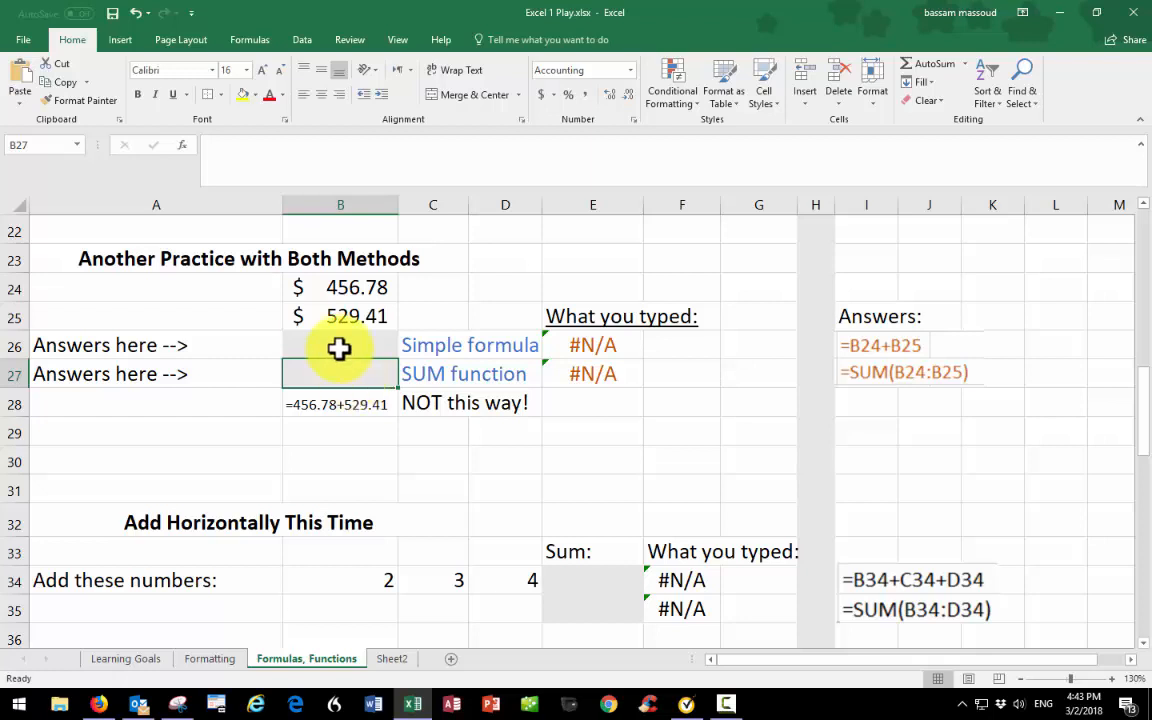
Step: Enter the simple formula =B24+B25 in answer cell B26 and reselect the cell to check its formula
{"action": "left_click", "coordinate": [327, 343]}
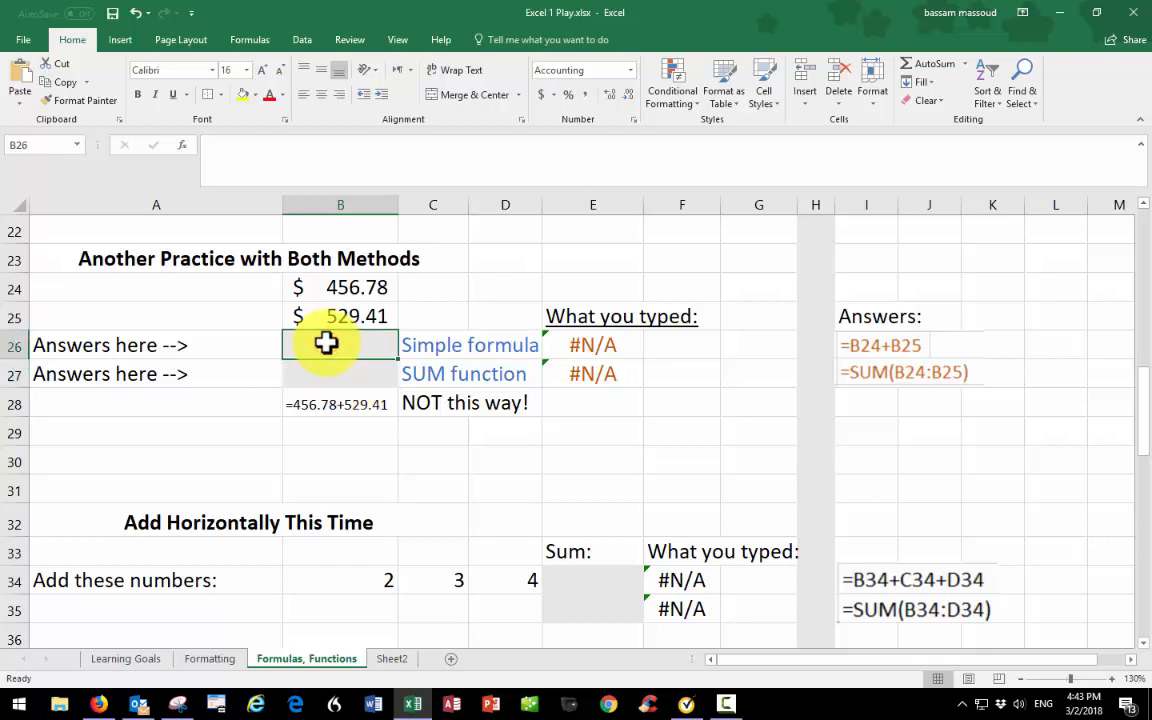
{"action": "type", "text": "="}
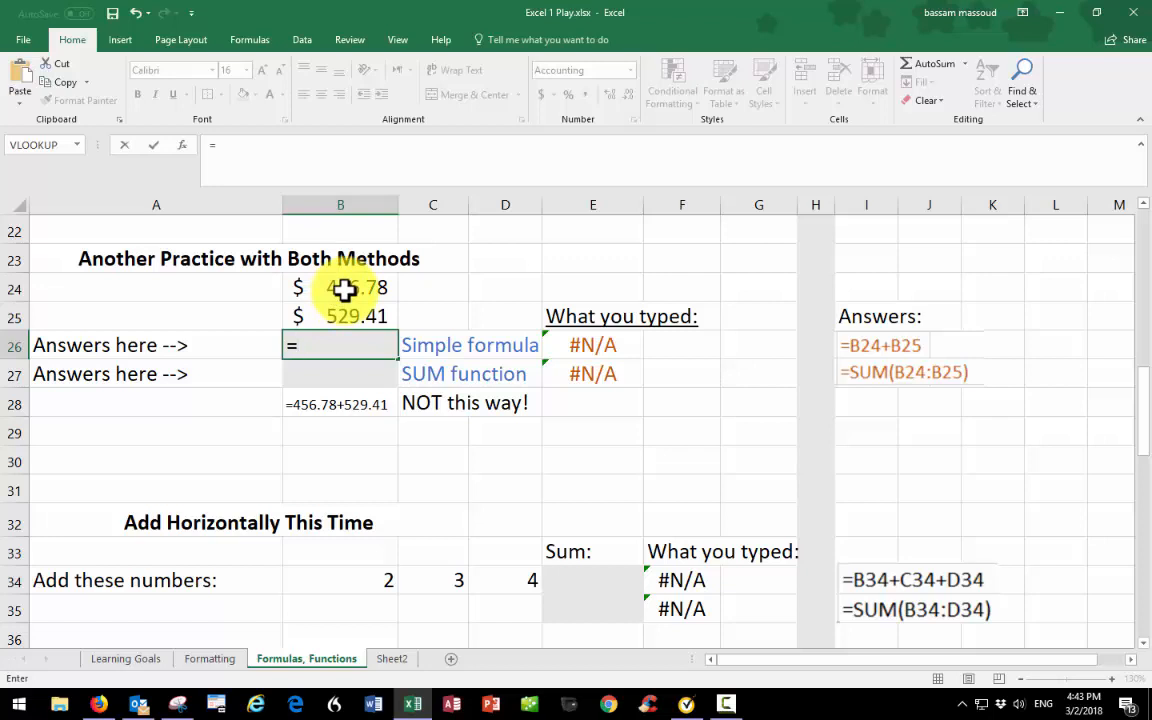
{"action": "type", "text": "b24"}
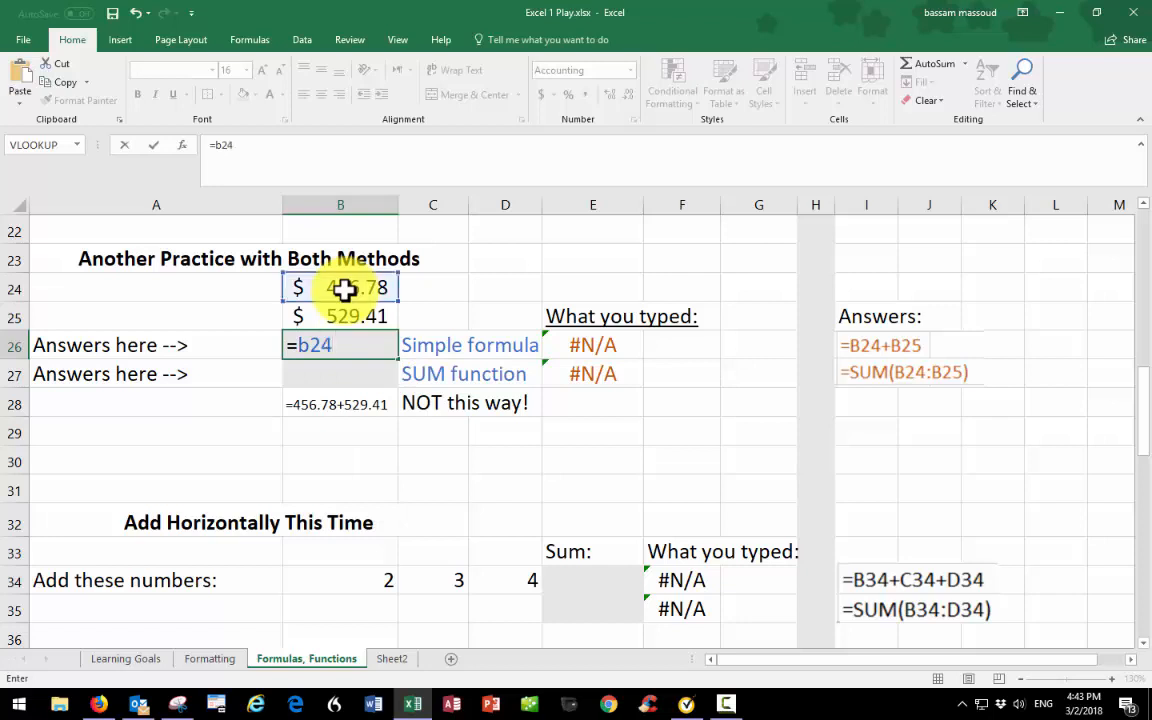
{"action": "type", "text": "+"}
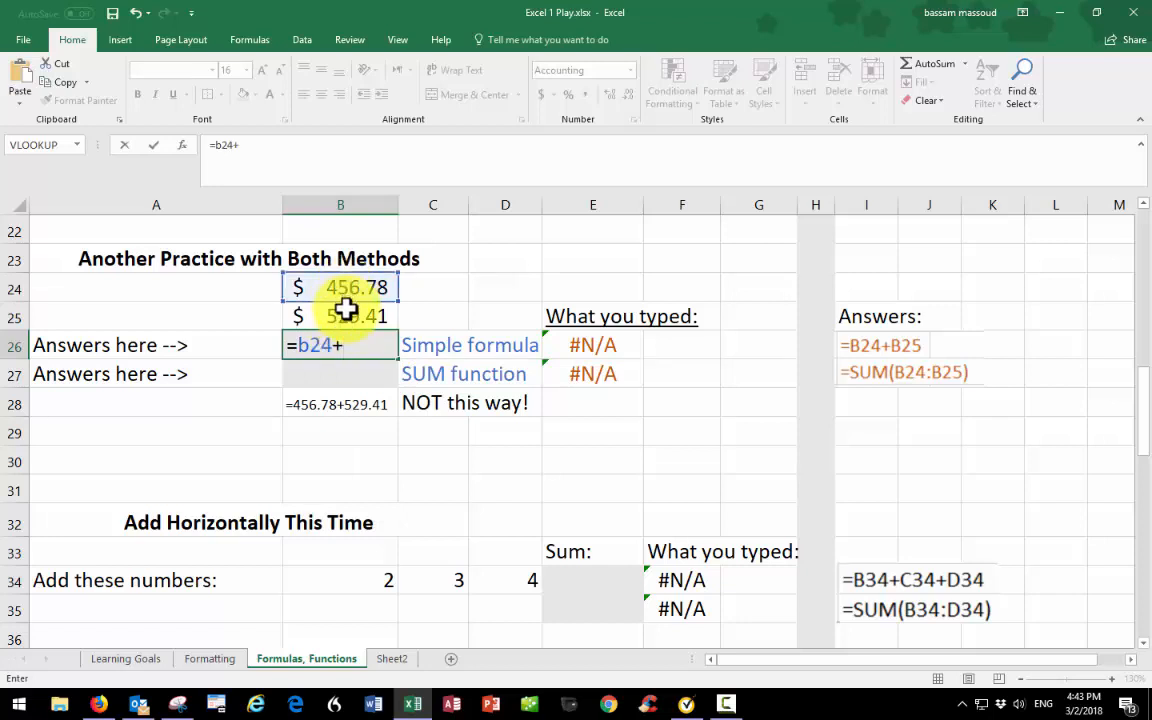
{"action": "left_click", "coordinate": [348, 315]}
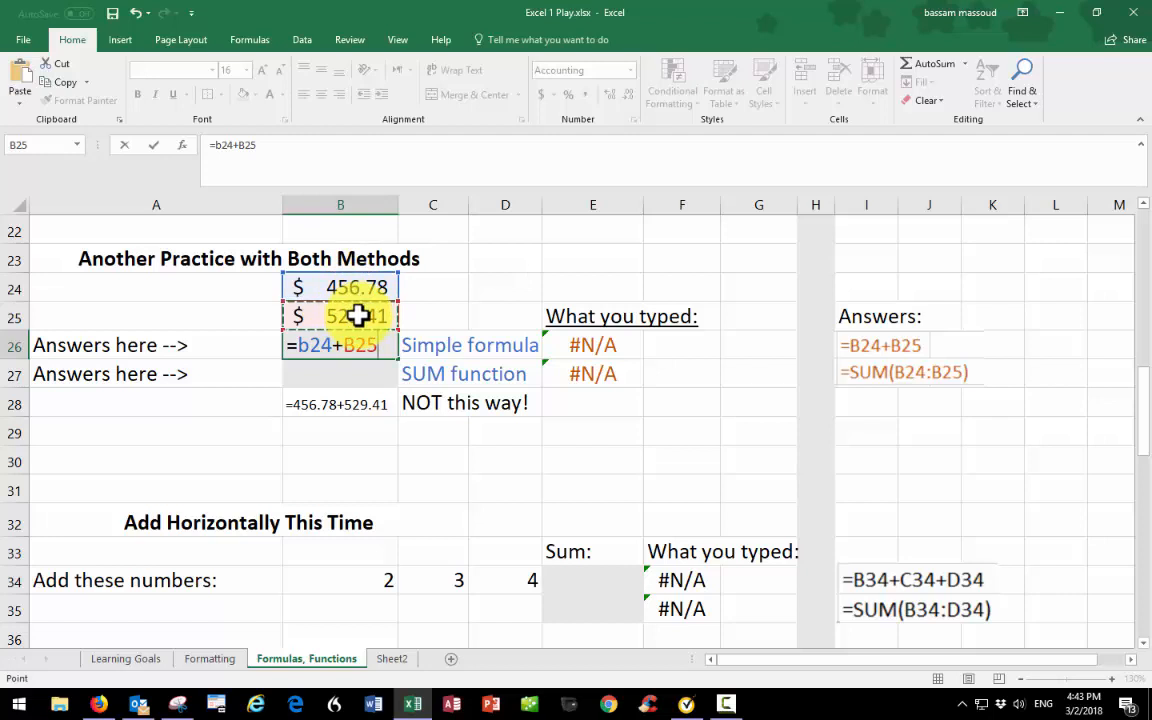
{"action": "key", "text": "Return"}
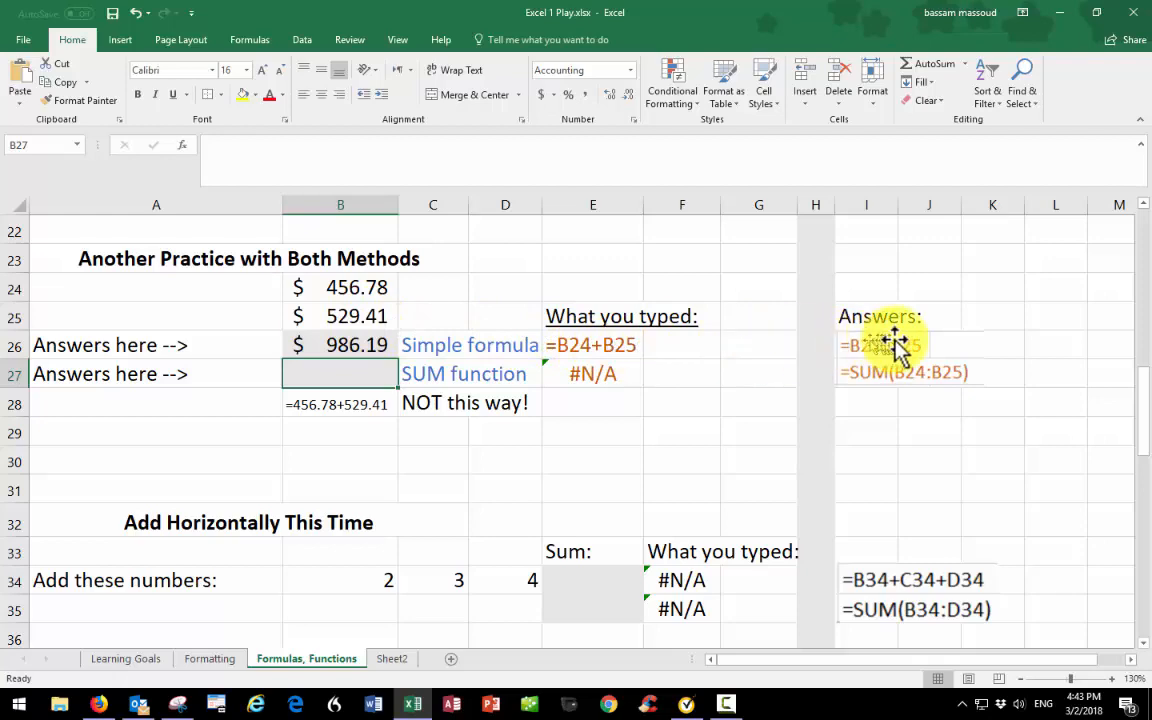
{"action": "left_click", "coordinate": [336, 346]}
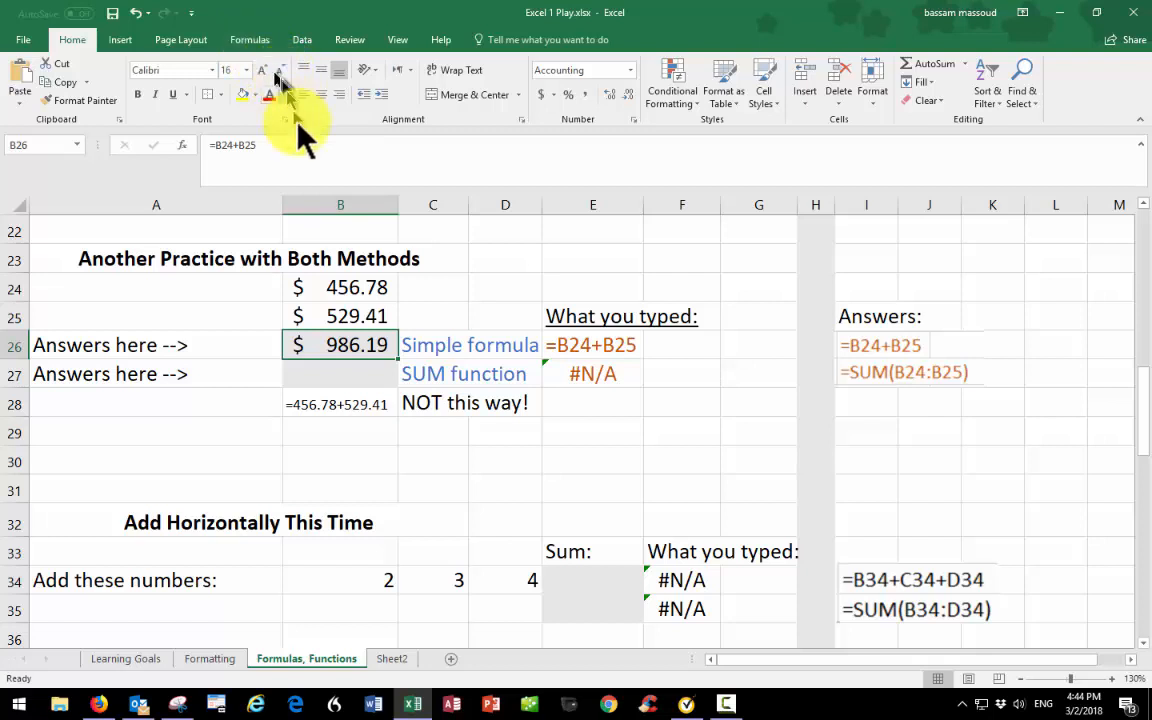
Step: Insert the AutoSum function in B27 with its range set to B24:B25 and check the typed formula in E27
{"action": "left_click", "coordinate": [350, 372]}
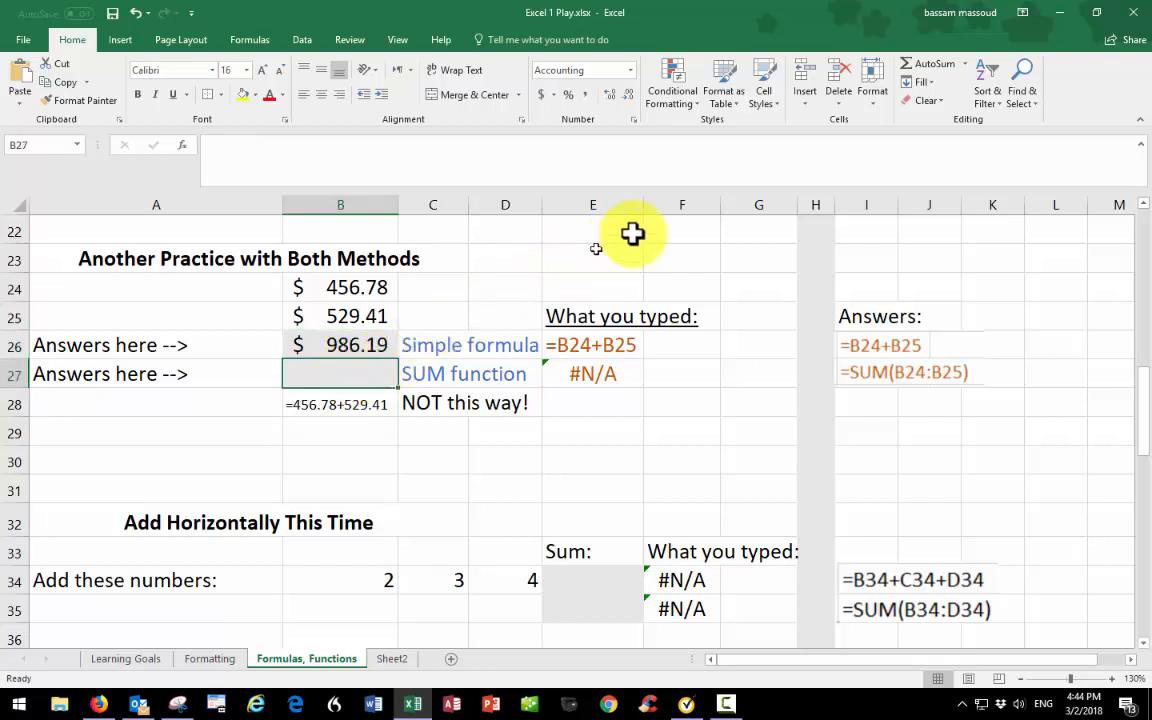
{"action": "left_click", "coordinate": [924, 66]}
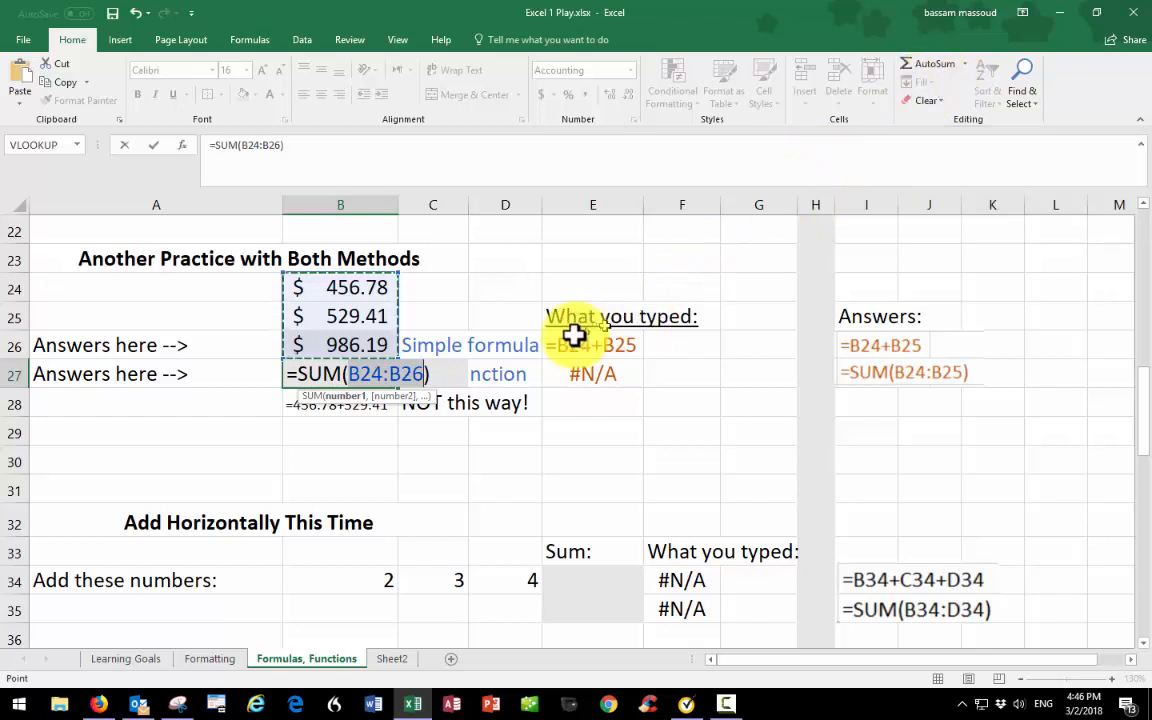
{"action": "left_click", "coordinate": [340, 289]}
{"action": "left_click_drag", "start_coordinate": [342, 297], "coordinate": [342, 311]}
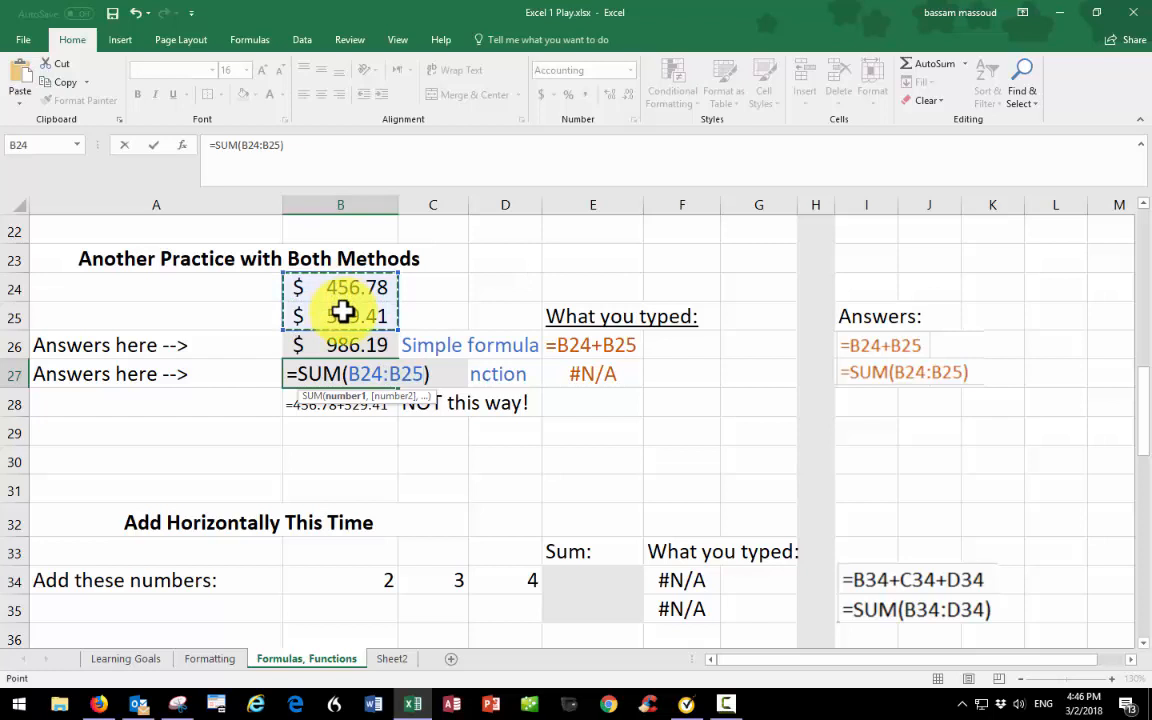
{"action": "key", "text": "Return"}
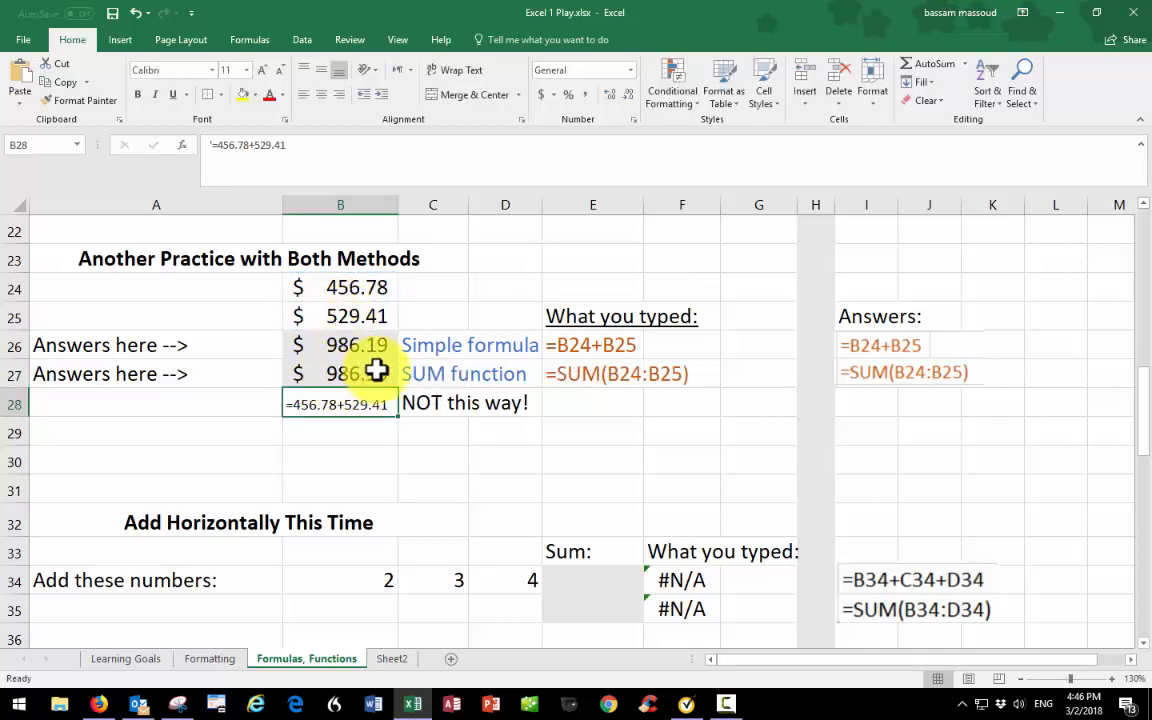
{"action": "key", "text": "Up"}
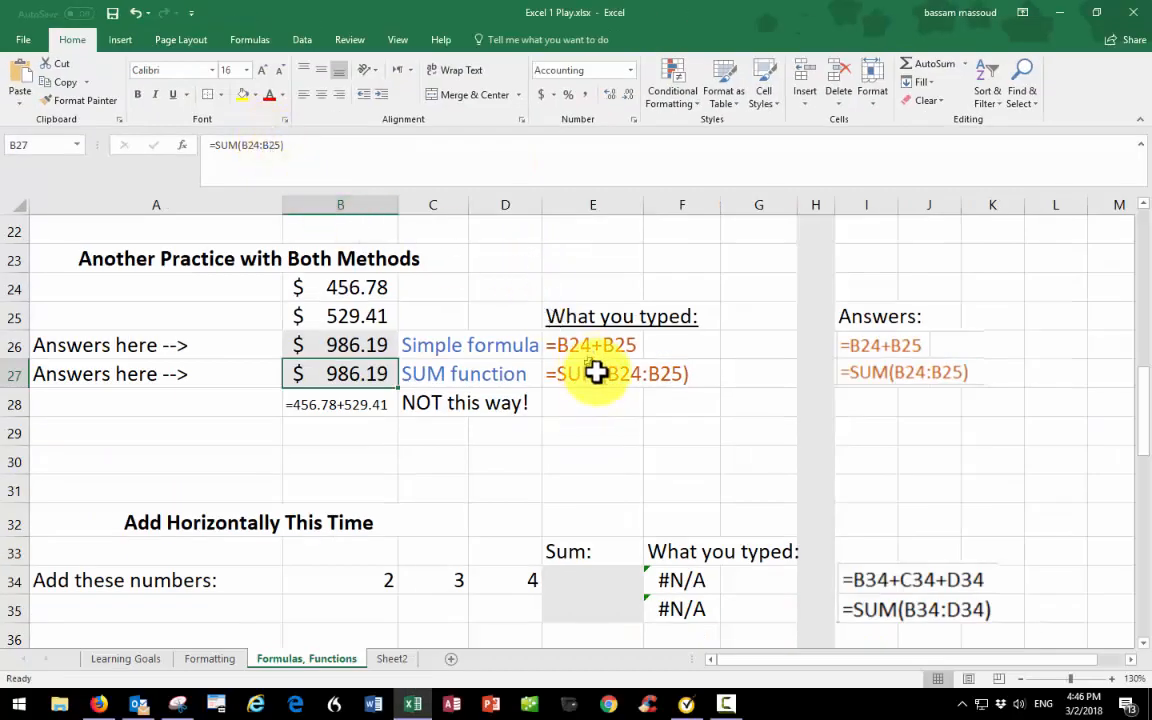
{"action": "left_click", "coordinate": [596, 380]}
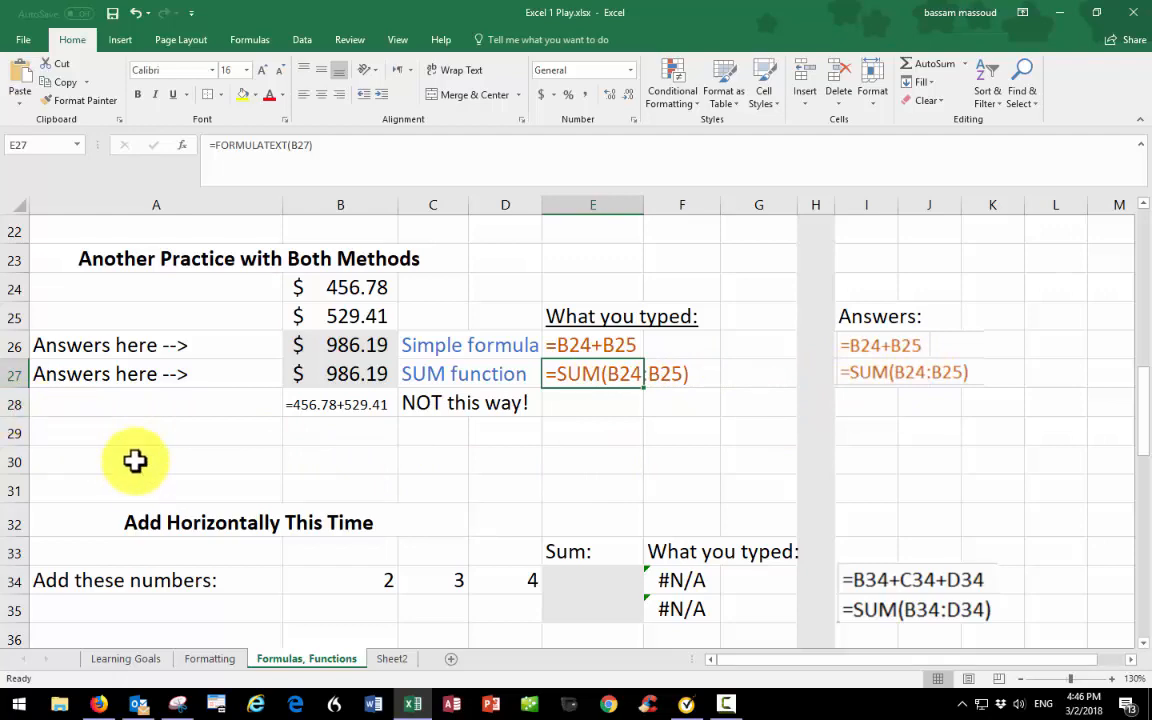
Step: Enter the formula =B34+C34+D34 in cell E34 of the Add Horizontally This Time section
{"action": "scroll", "coordinate": [134, 460], "scroll_direction": "down", "scroll_amount": 3}
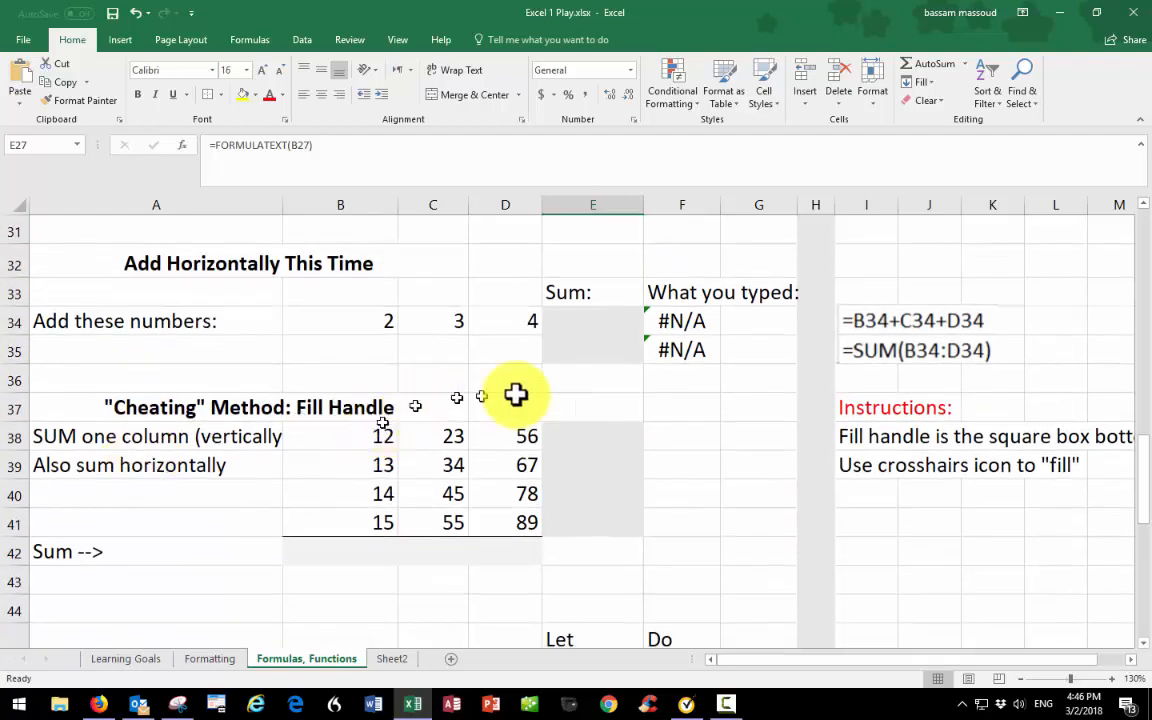
{"action": "left_click", "coordinate": [590, 319]}
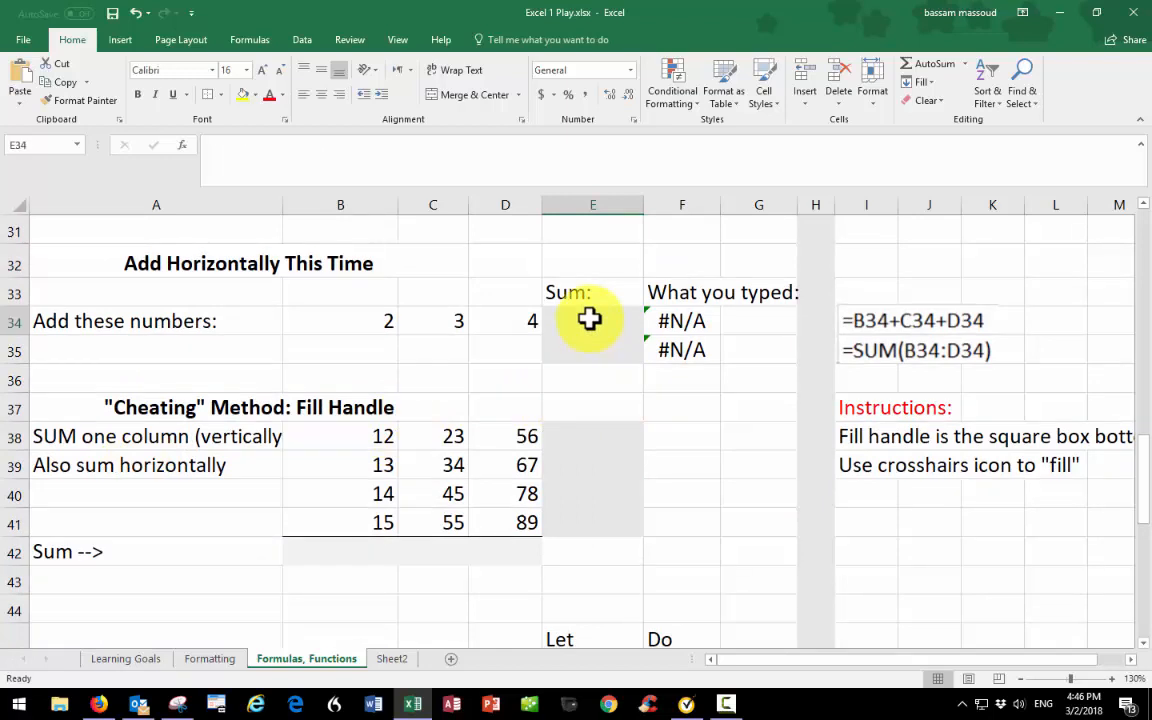
{"action": "type", "text": "="}
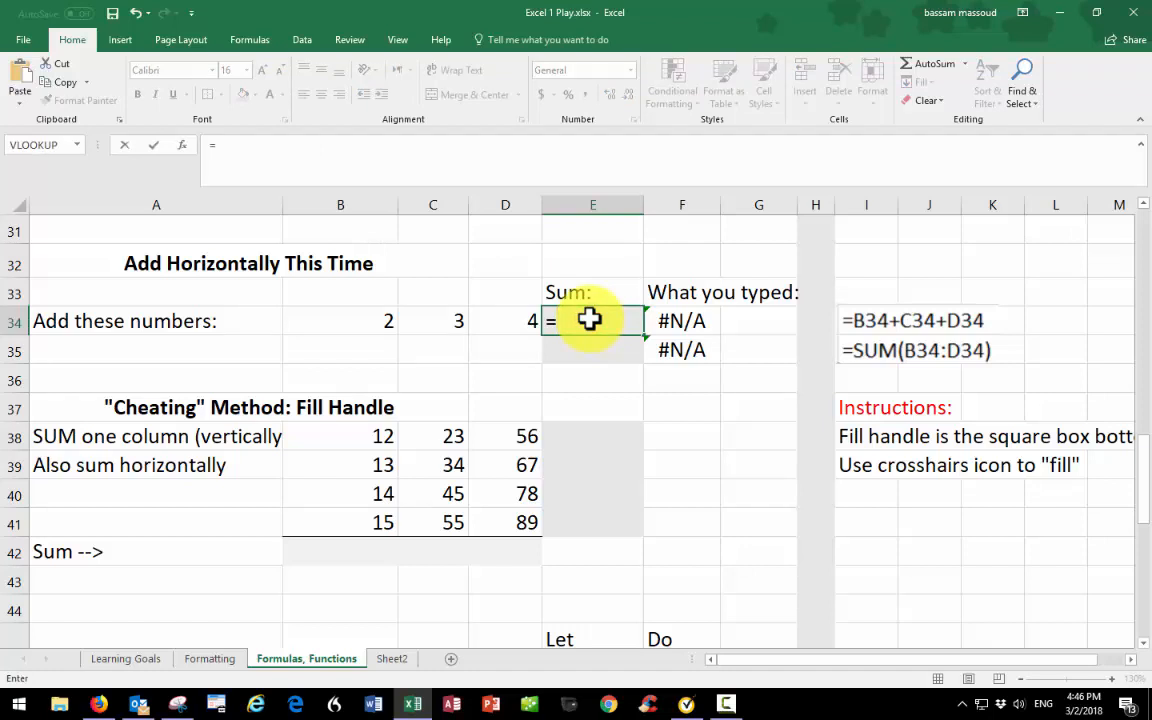
{"action": "left_click", "coordinate": [368, 320]}
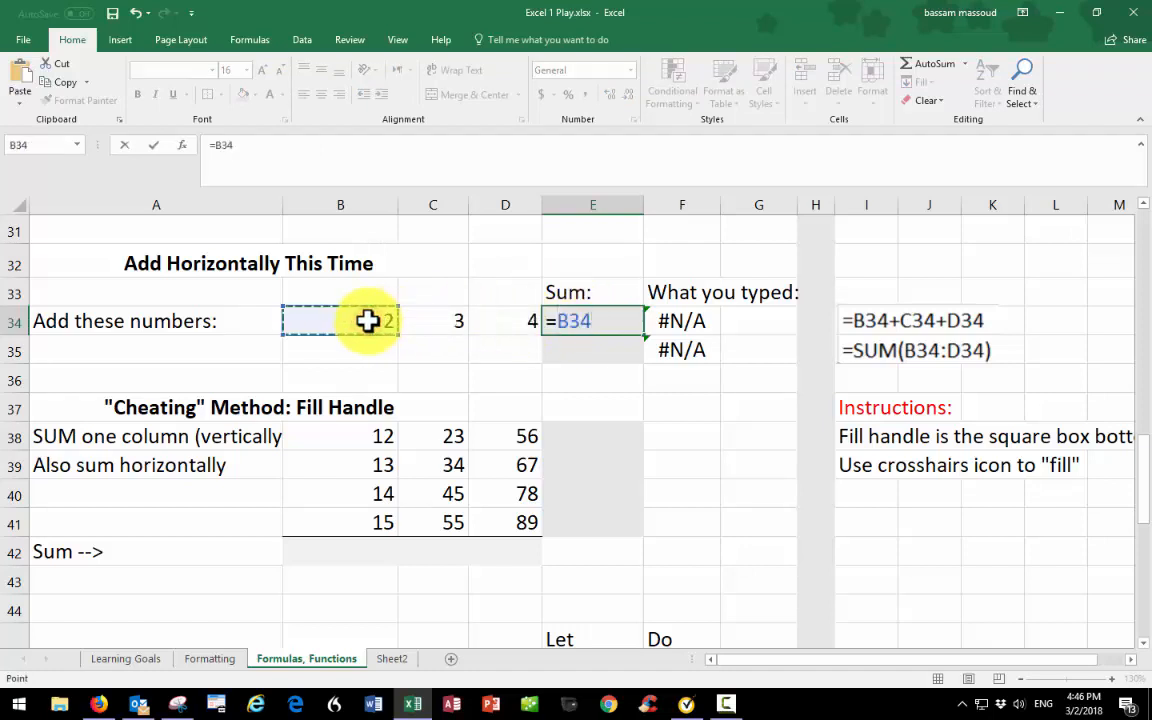
{"action": "type", "text": "+"}
{"action": "left_click", "coordinate": [445, 320]}
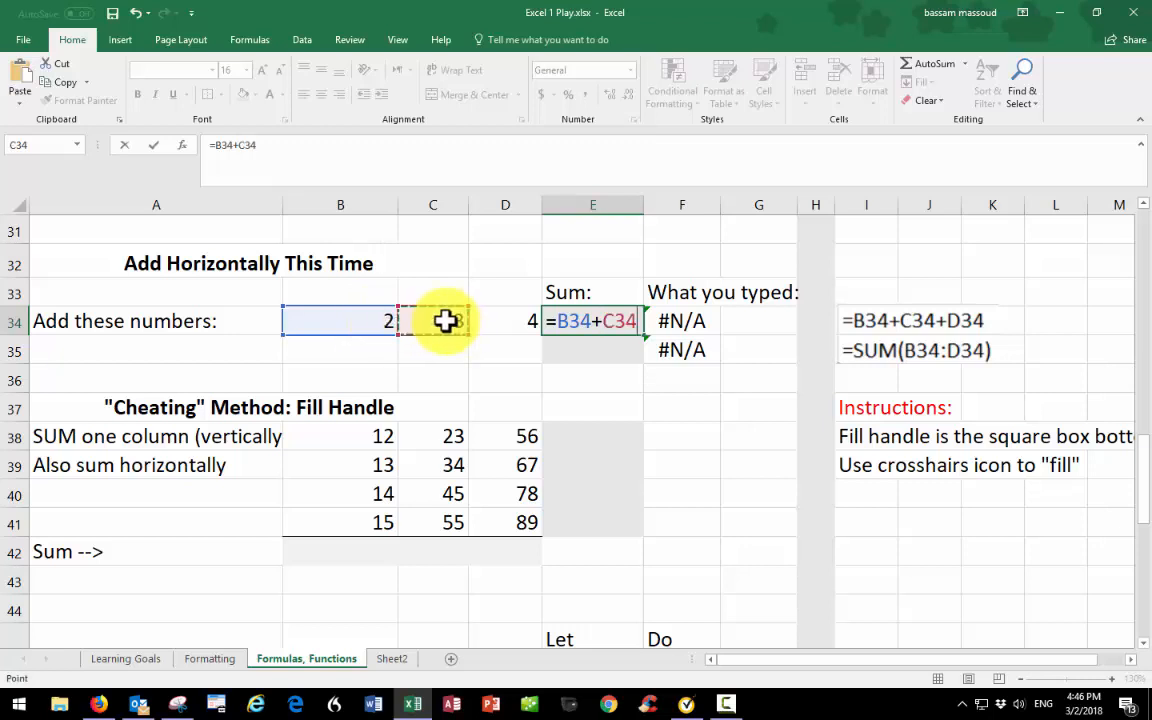
{"action": "type", "text": "+"}
{"action": "left_click", "coordinate": [505, 316]}
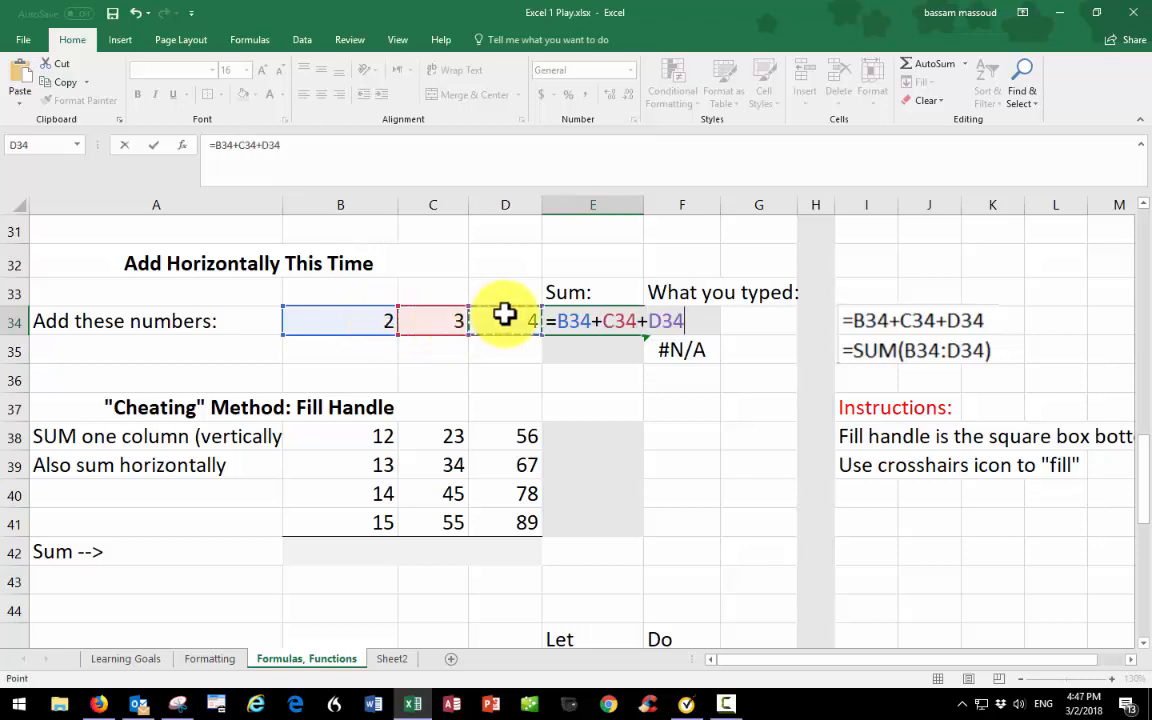
{"action": "key", "text": "Return"}
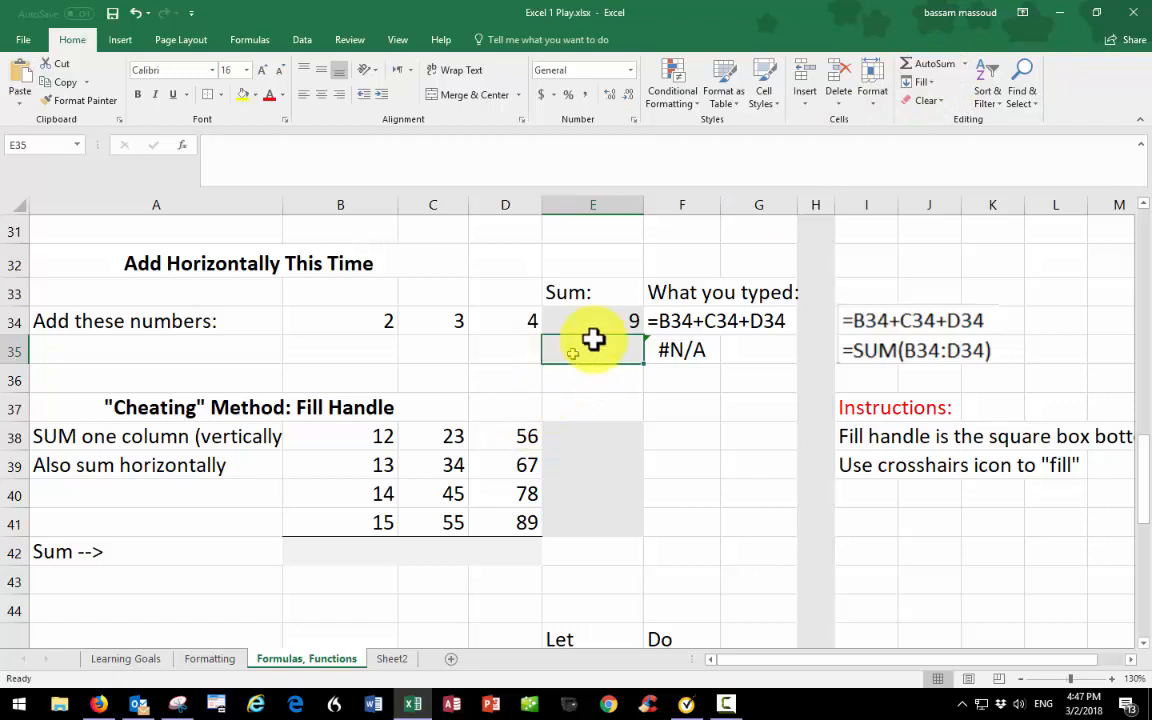
Step: Insert the AutoSum function in cell E35 with its range set to B34:D34
{"action": "left_click", "coordinate": [925, 64]}
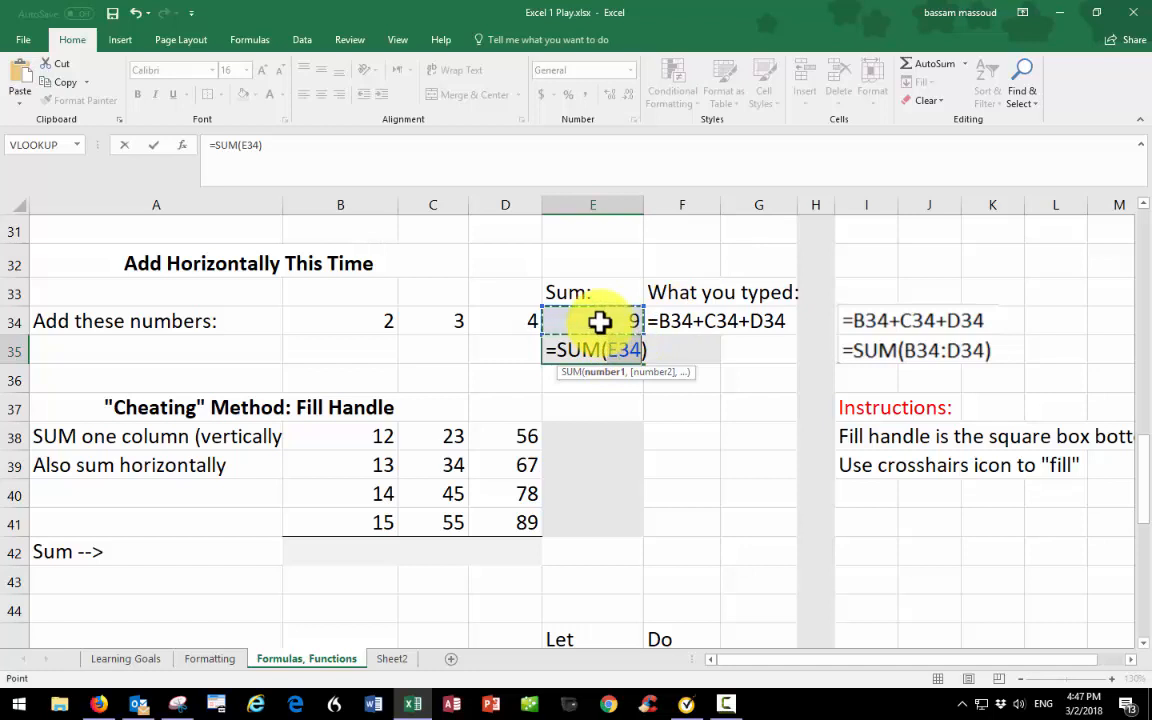
{"action": "left_click", "coordinate": [370, 319]}
{"action": "left_click_drag", "start_coordinate": [398, 320], "coordinate": [489, 326]}
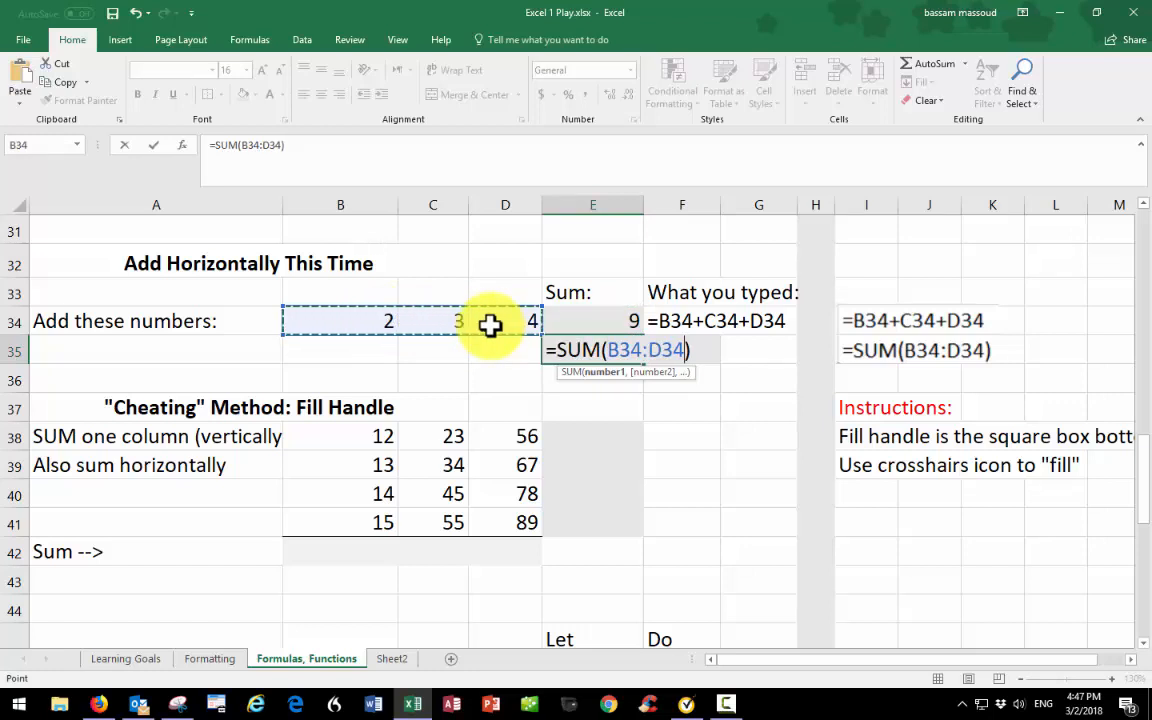
{"action": "key", "text": "Return"}
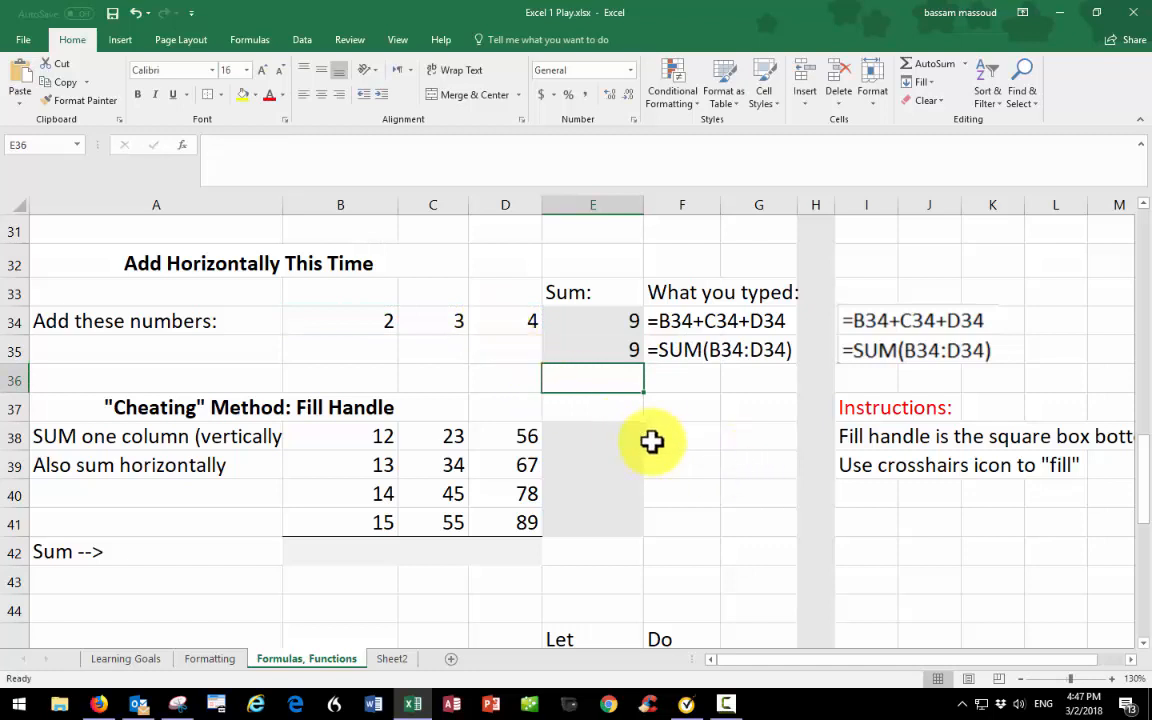
Step: Sum B38:B41 with AutoSum in cell B42 of the Fill Handle section and reselect the cell
{"action": "scroll", "coordinate": [665, 448], "scroll_direction": "down", "scroll_amount": 2}
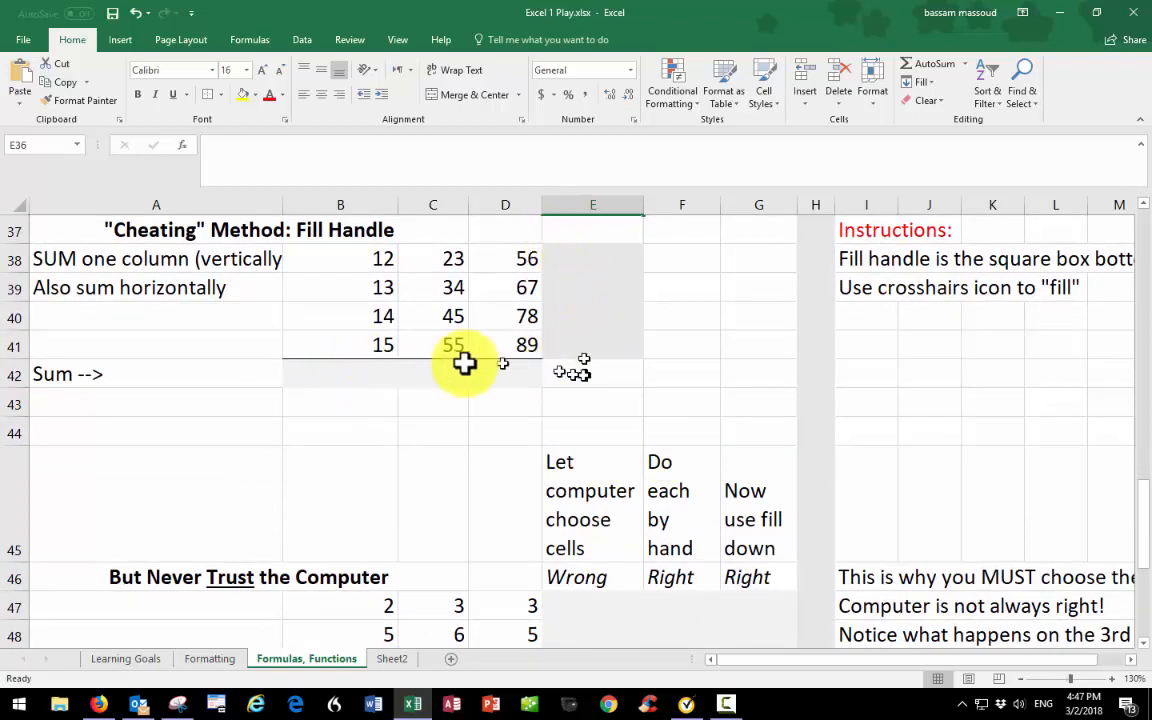
{"action": "scroll", "coordinate": [504, 360], "scroll_direction": "up", "scroll_amount": 3}
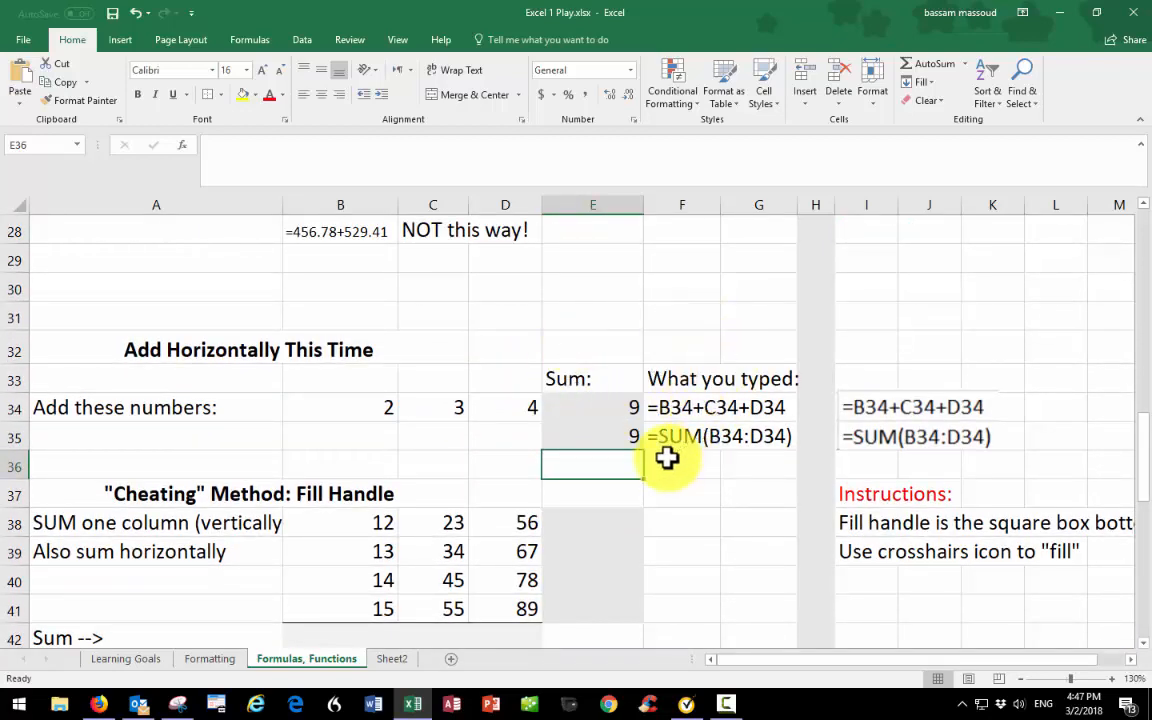
{"action": "scroll", "coordinate": [667, 458], "scroll_direction": "down", "scroll_amount": 3}
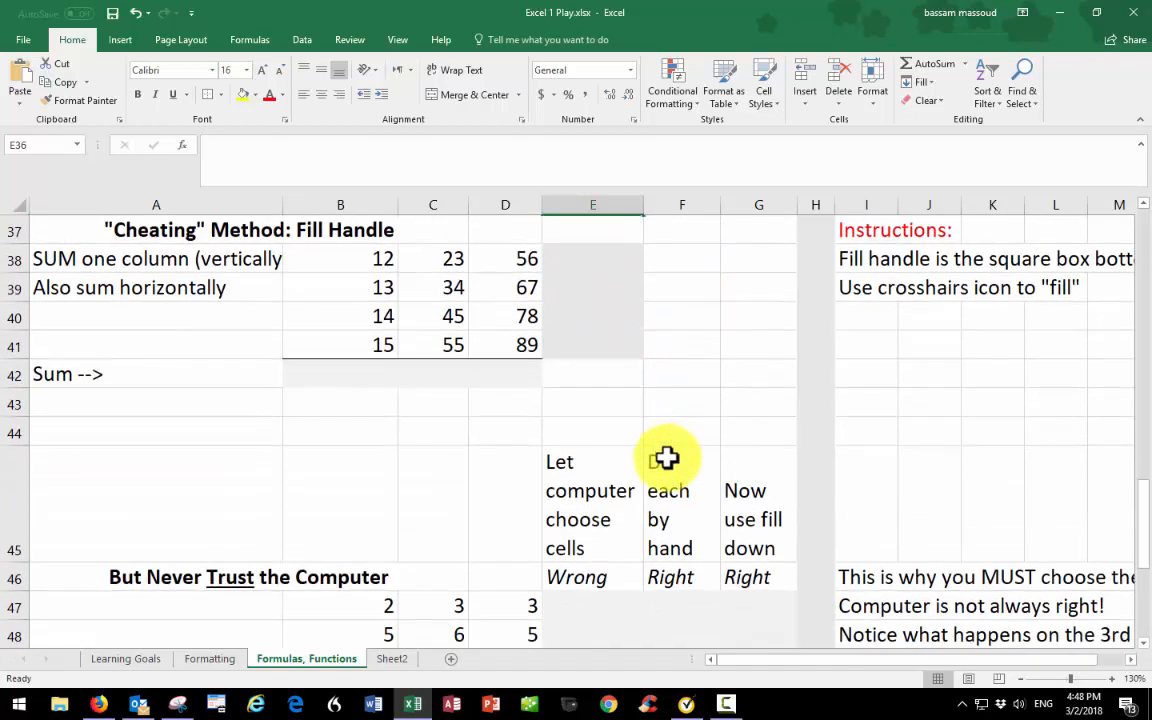
{"action": "left_click", "coordinate": [344, 371]}
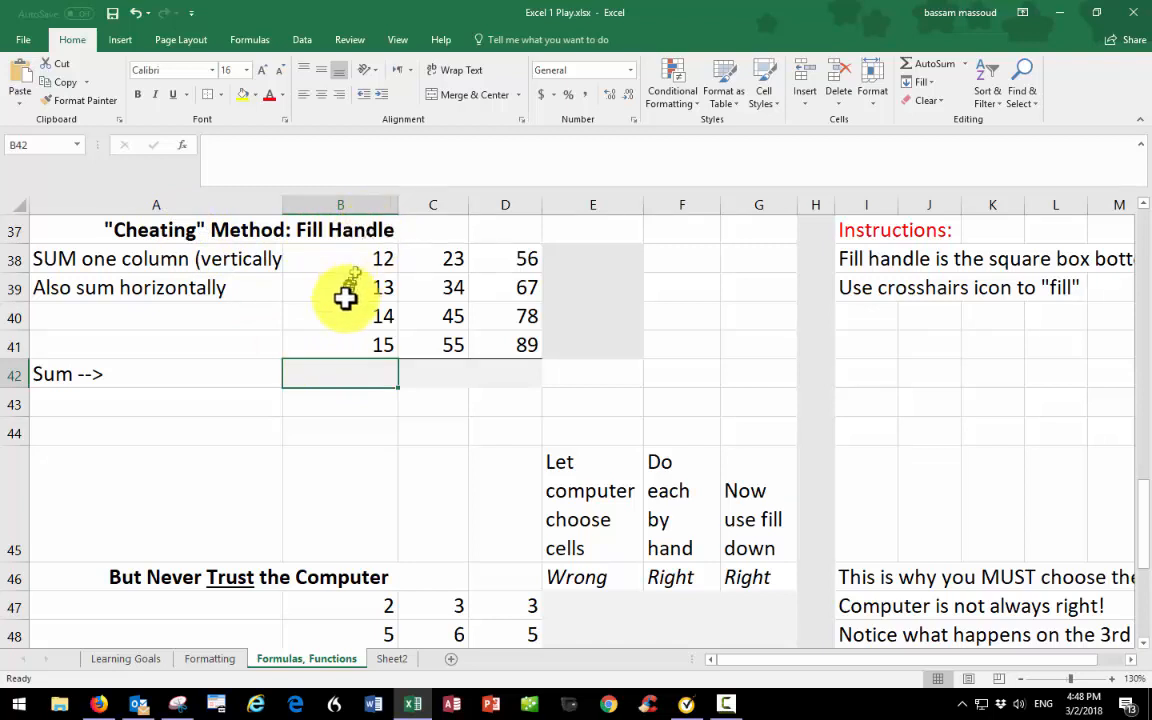
{"action": "left_click", "coordinate": [940, 64]}
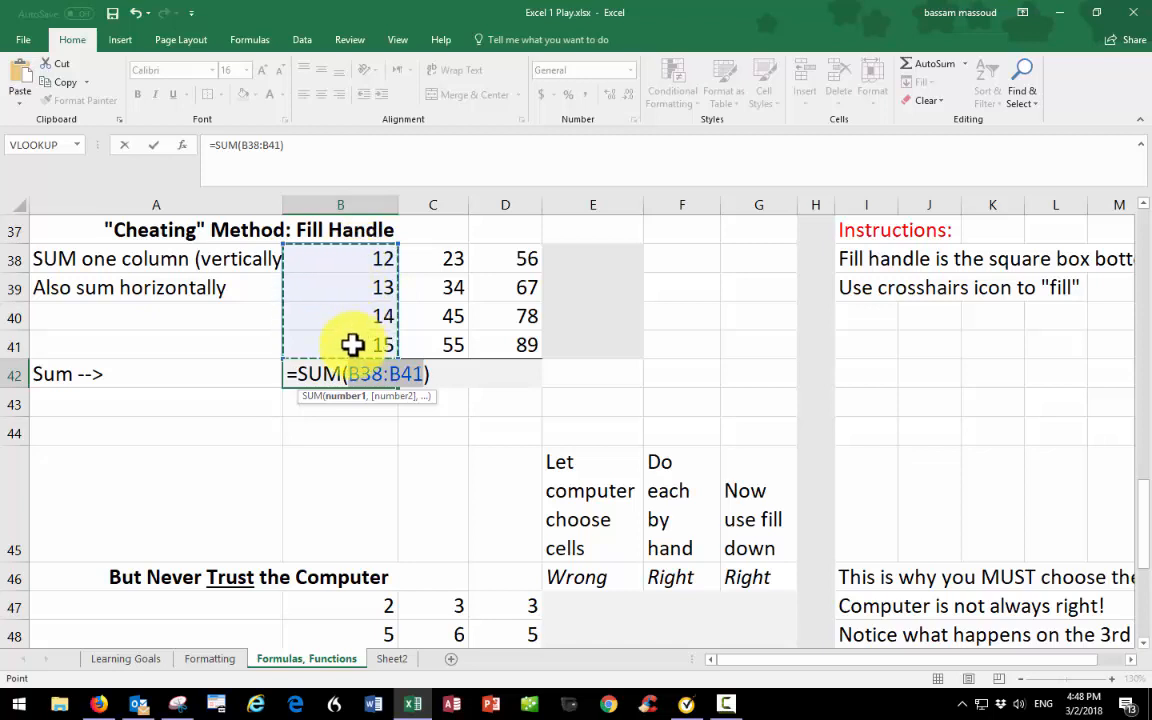
{"action": "key", "text": "Return"}
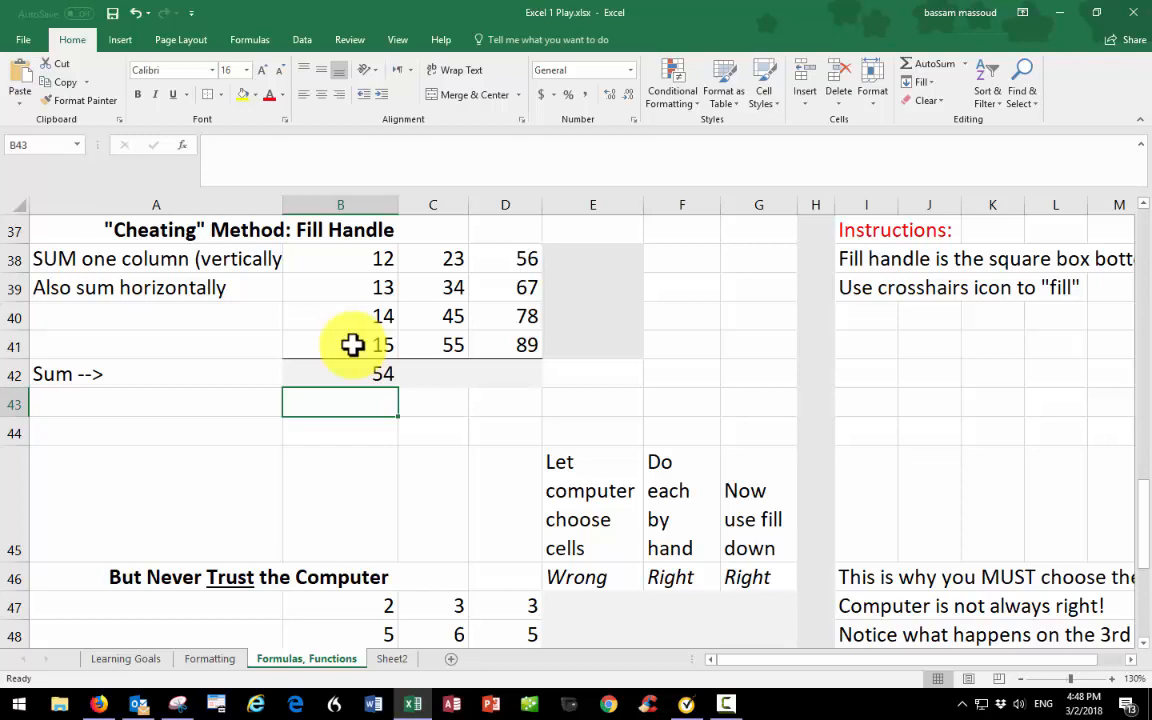
{"action": "left_click", "coordinate": [354, 377]}
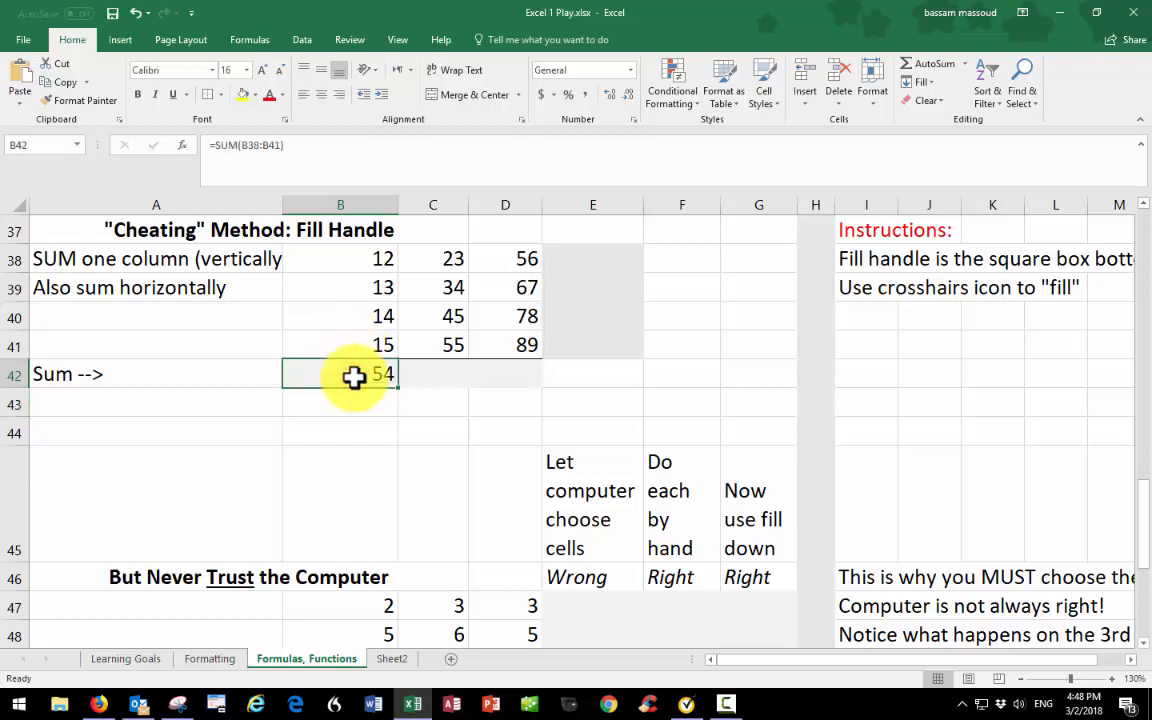
{"action": "key", "text": "ctrl+1"}
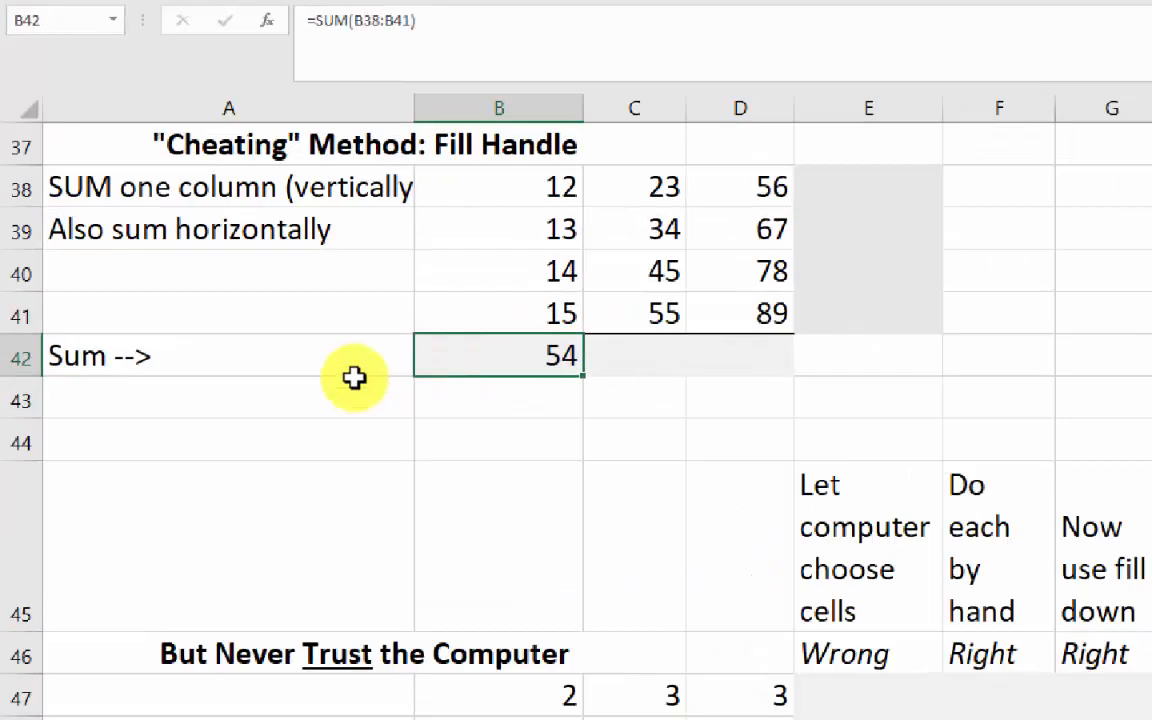
Step: Copy the SUM formula in B42 across to C42 and D42 with the fill handle
{"action": "left_click", "coordinate": [354, 377]}
{"action": "scroll", "coordinate": [354, 377], "scroll_direction": "up", "scroll_amount": 14}
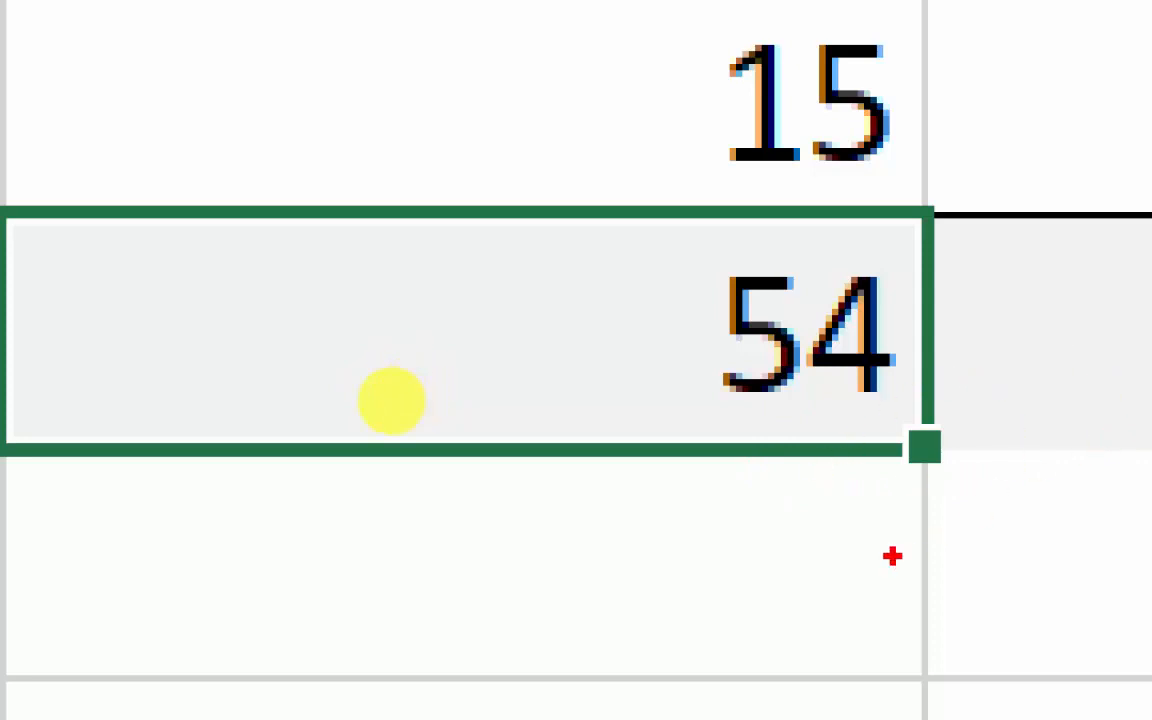
{"action": "key", "text": "Escape"}
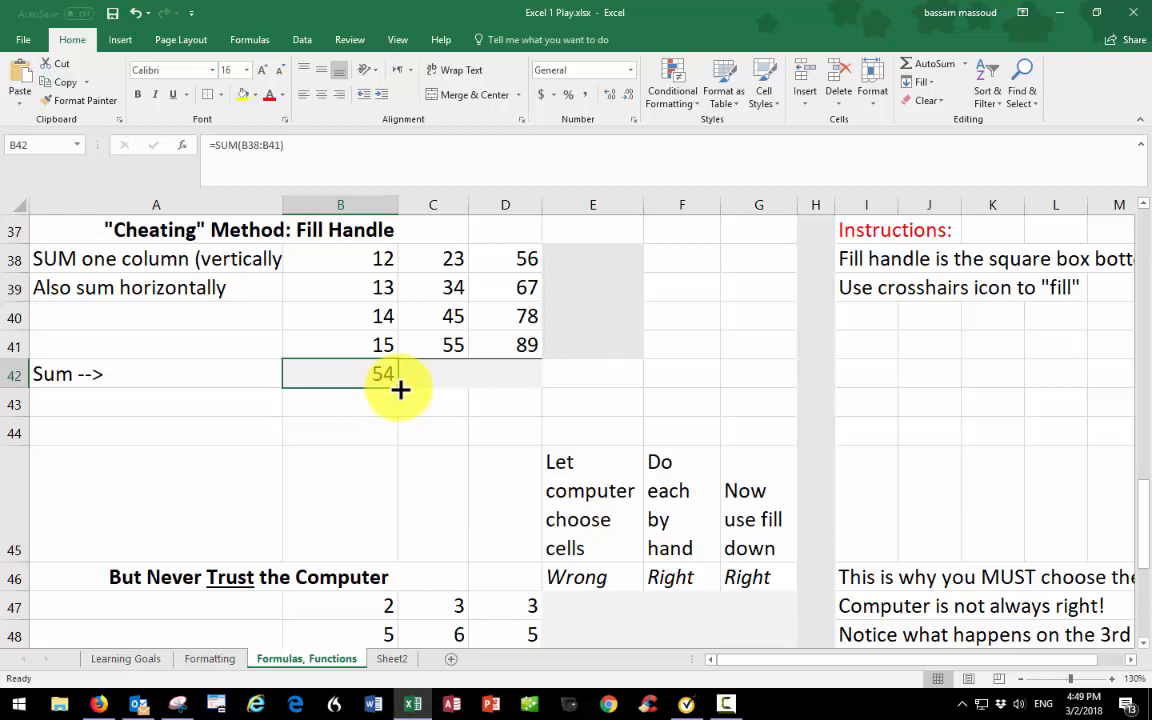
{"action": "left_click_drag", "start_coordinate": [400, 389], "coordinate": [428, 390]}
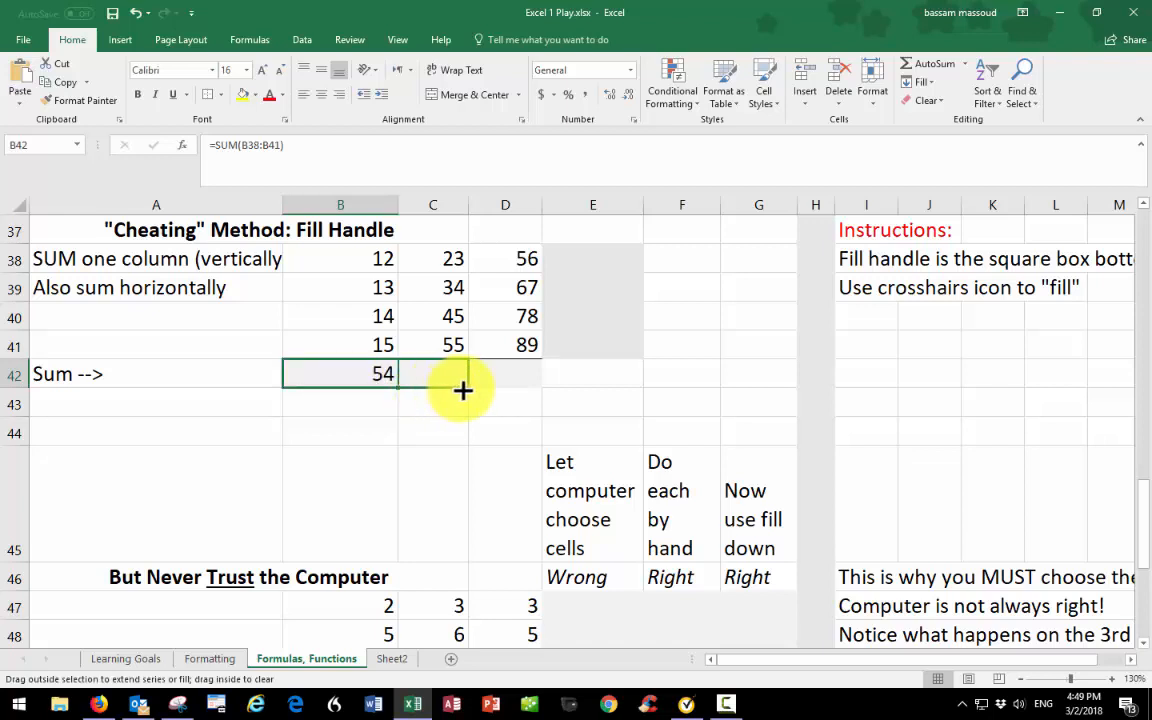
{"action": "left_click_drag", "start_coordinate": [477, 389], "coordinate": [566, 385]}
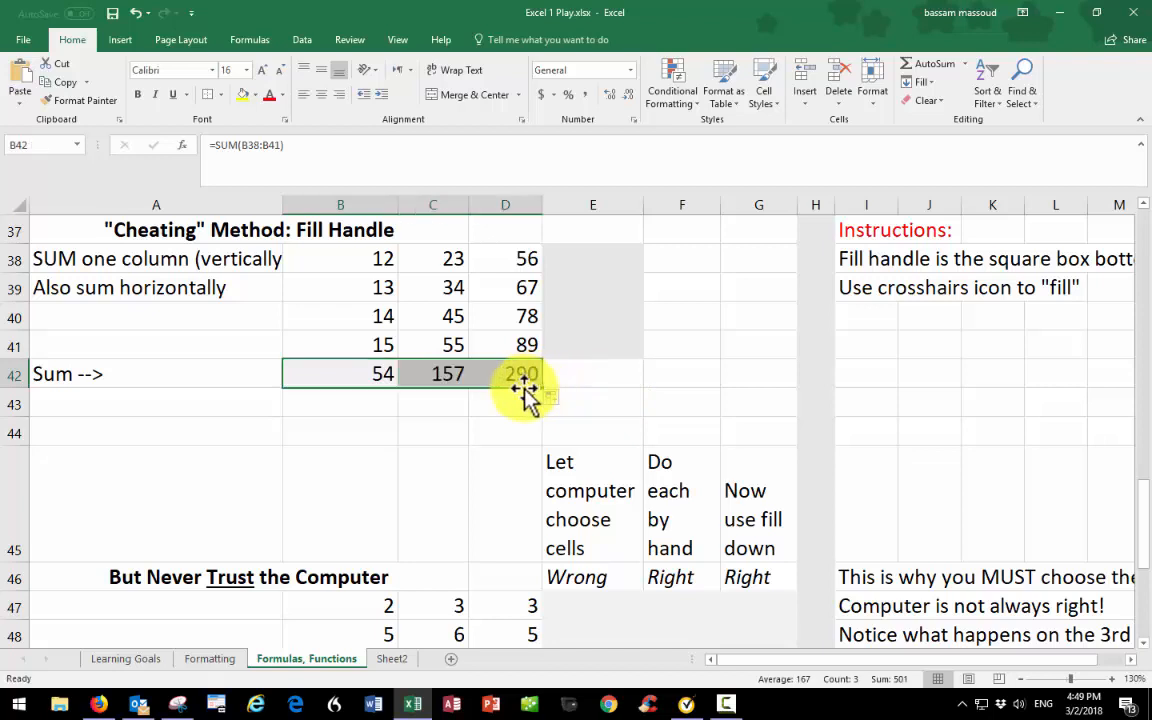
Step: Inspect the filled SUM formulas in row 42 by temporarily displaying formulas instead of values
{"action": "left_click", "coordinate": [363, 375]}
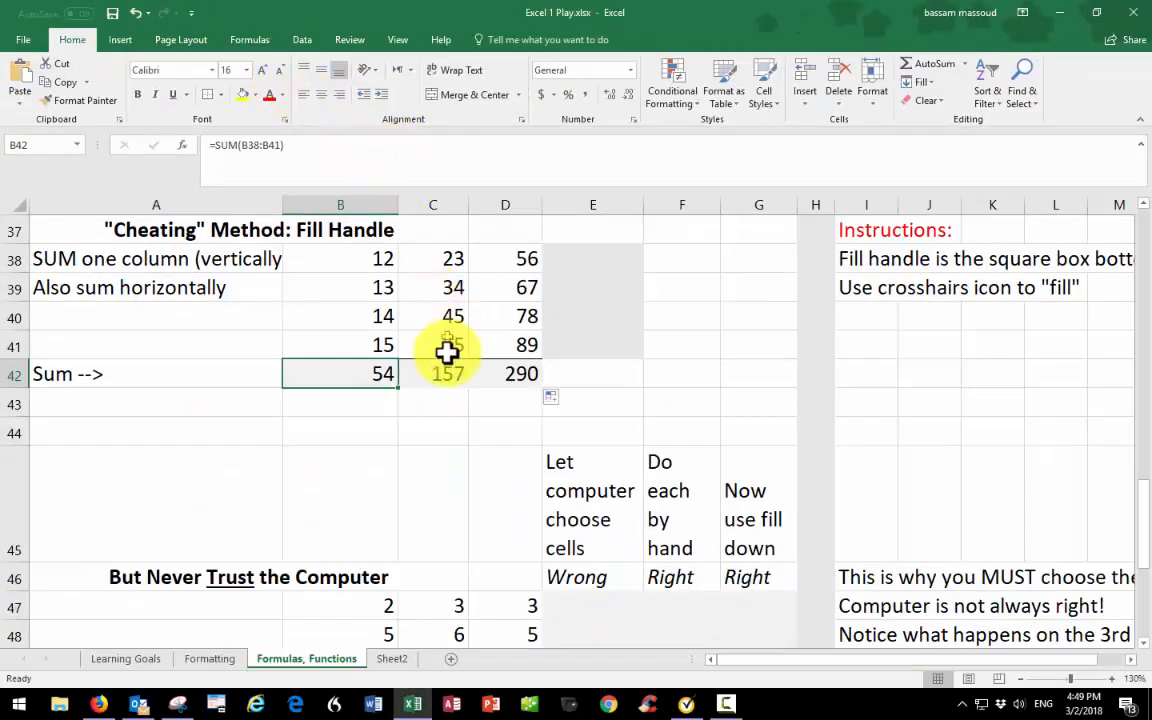
{"action": "left_click", "coordinate": [446, 370]}
{"action": "key", "text": "ctrl+grave"}
{"action": "left_click", "coordinate": [446, 370], "text": "ctrl"}
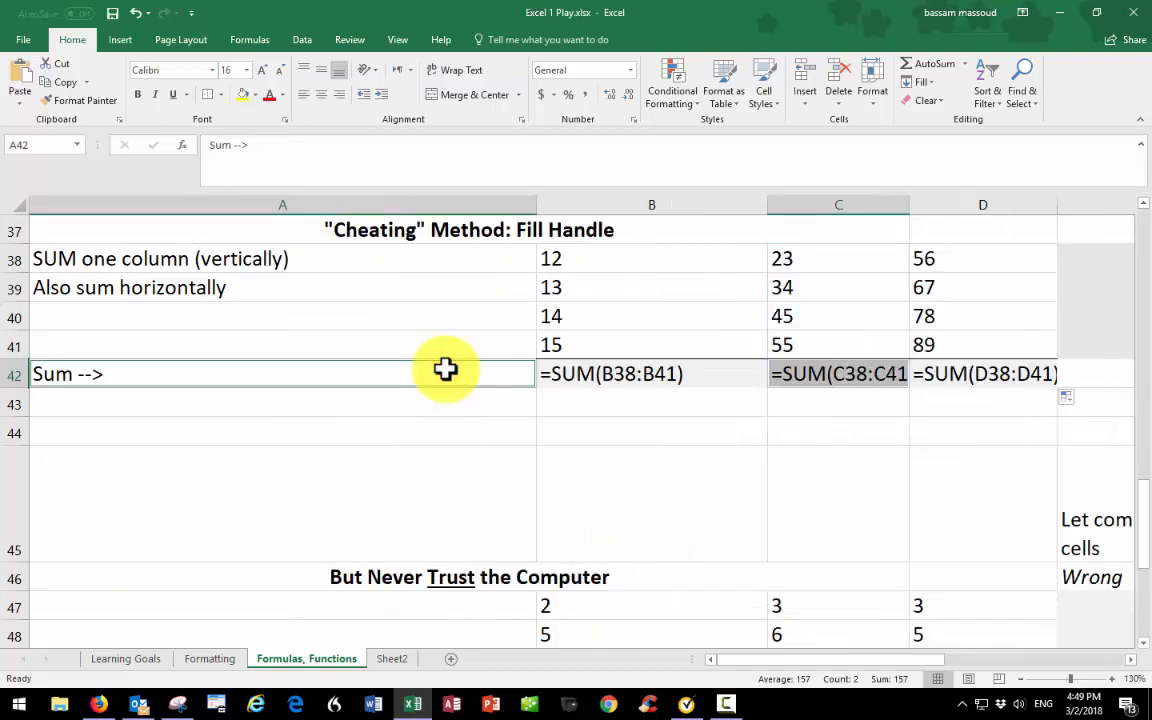
{"action": "key", "text": "ctrl+grave"}
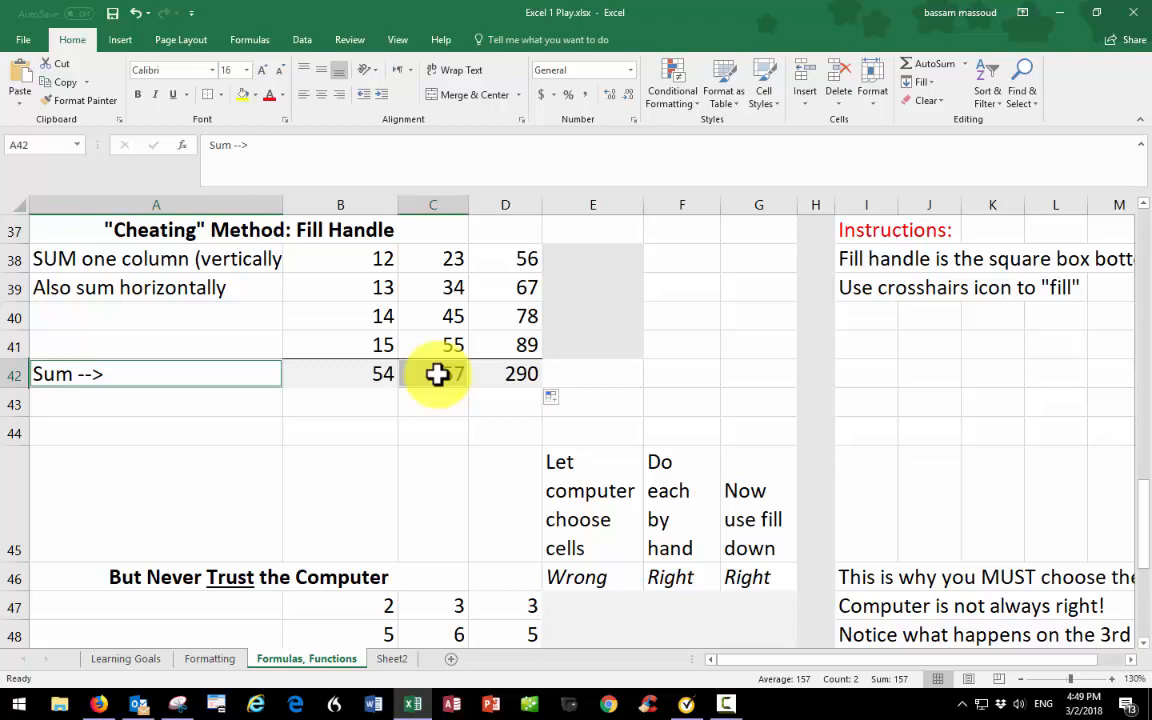
Step: Show the sheet's formulas and capture the SUM formulas in B42:D42 as an image with Snipping Tool
{"action": "left_click", "coordinate": [252, 42]}
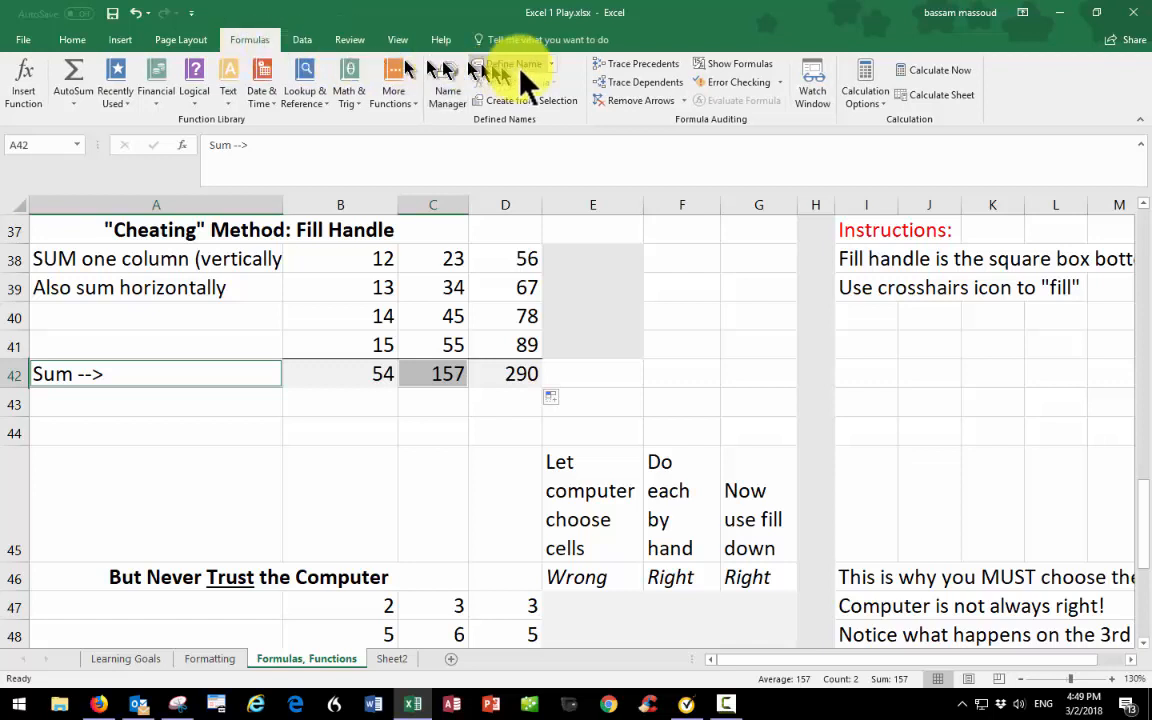
{"action": "left_click", "coordinate": [742, 68]}
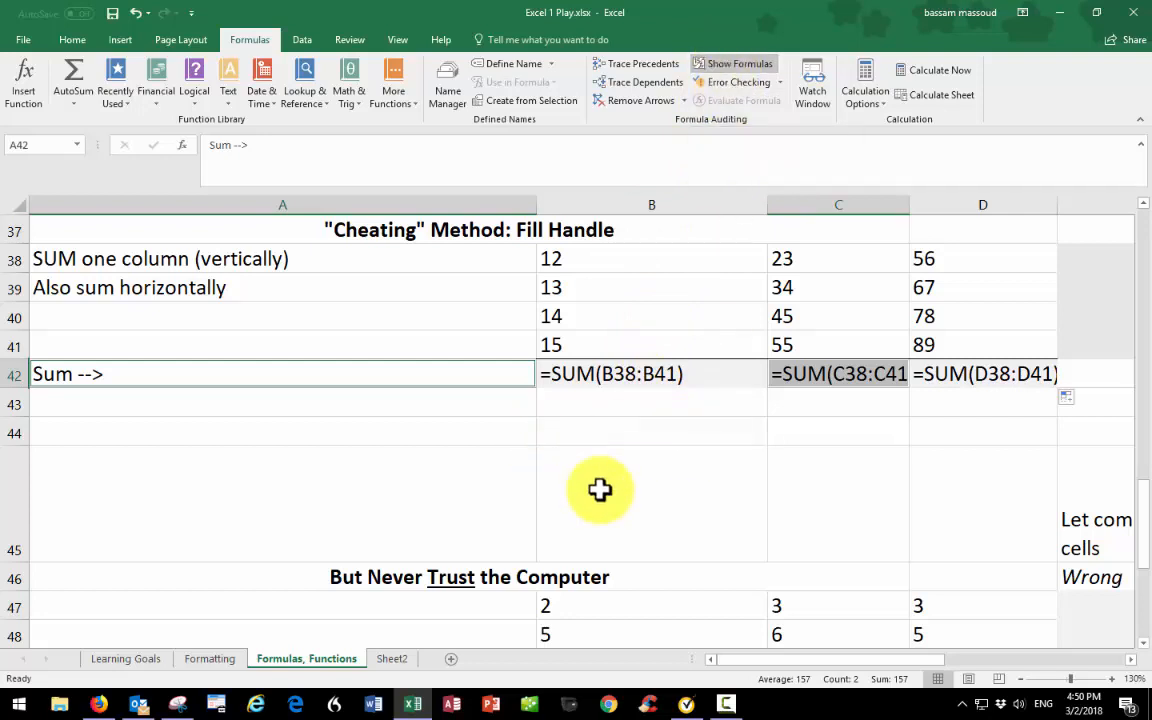
{"action": "left_click", "coordinate": [176, 706]}
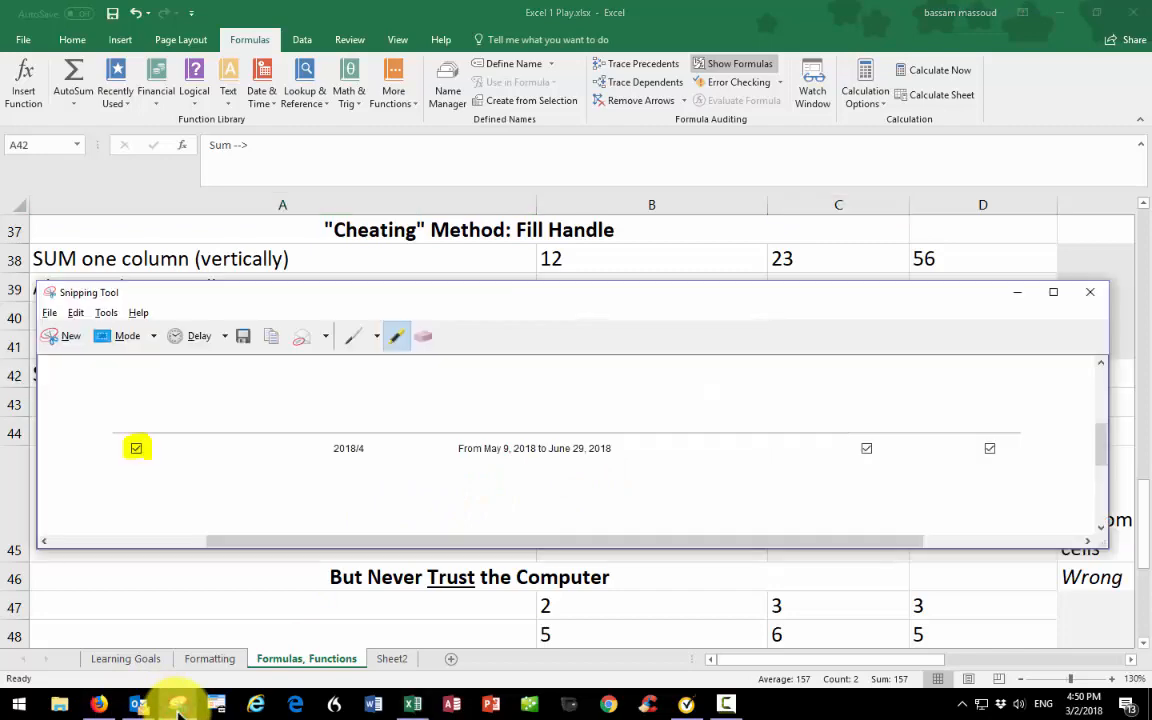
{"action": "left_click", "coordinate": [66, 342]}
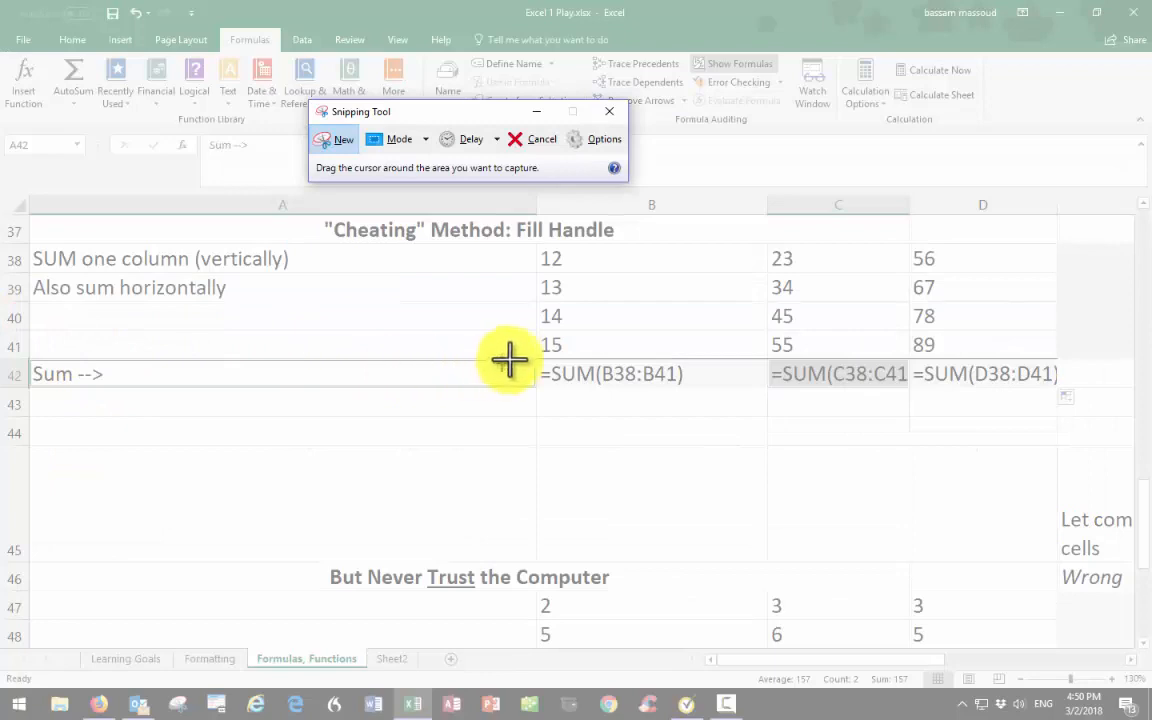
{"action": "left_click_drag", "start_coordinate": [523, 353], "coordinate": [1066, 394]}
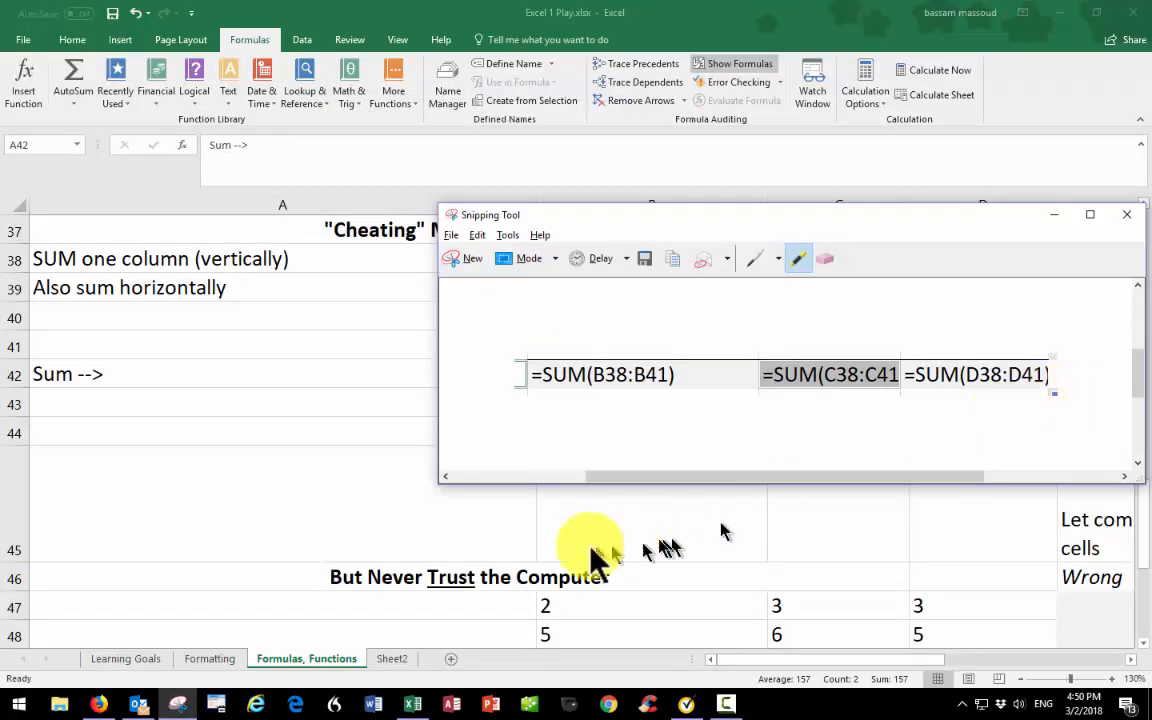
Step: Return to Excel, switch the sheet back to showing values and paste the captured formulas image at A43
{"action": "left_click", "coordinate": [293, 390]}
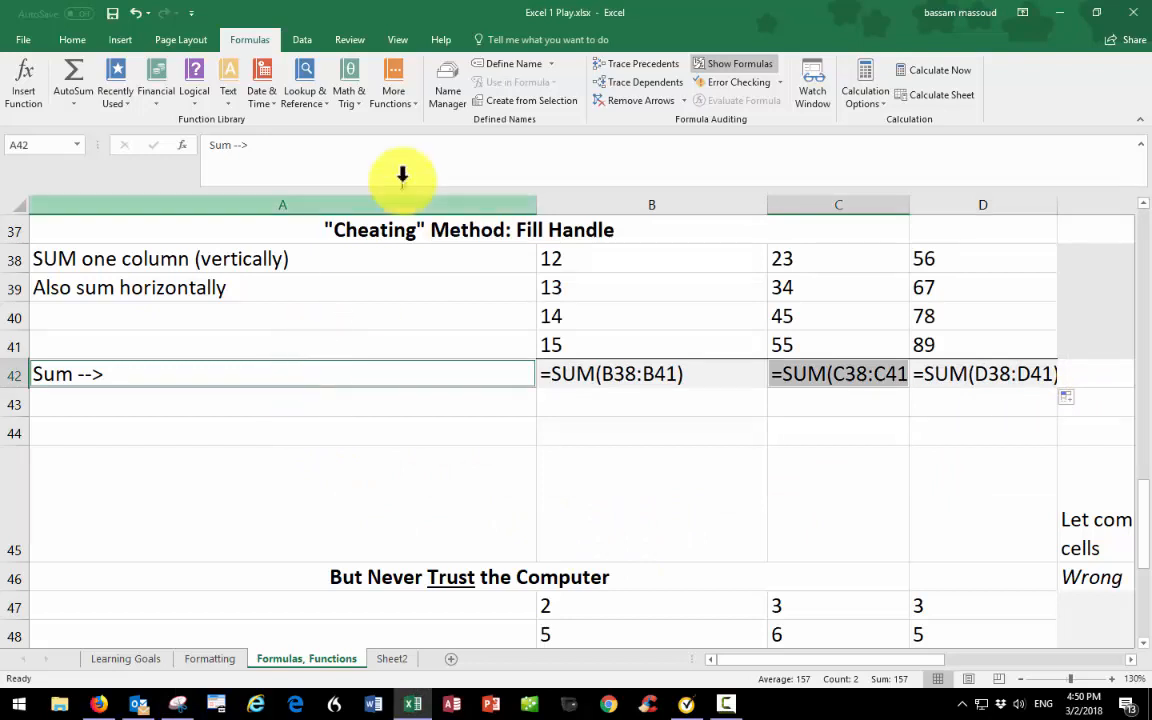
{"action": "left_click", "coordinate": [730, 64]}
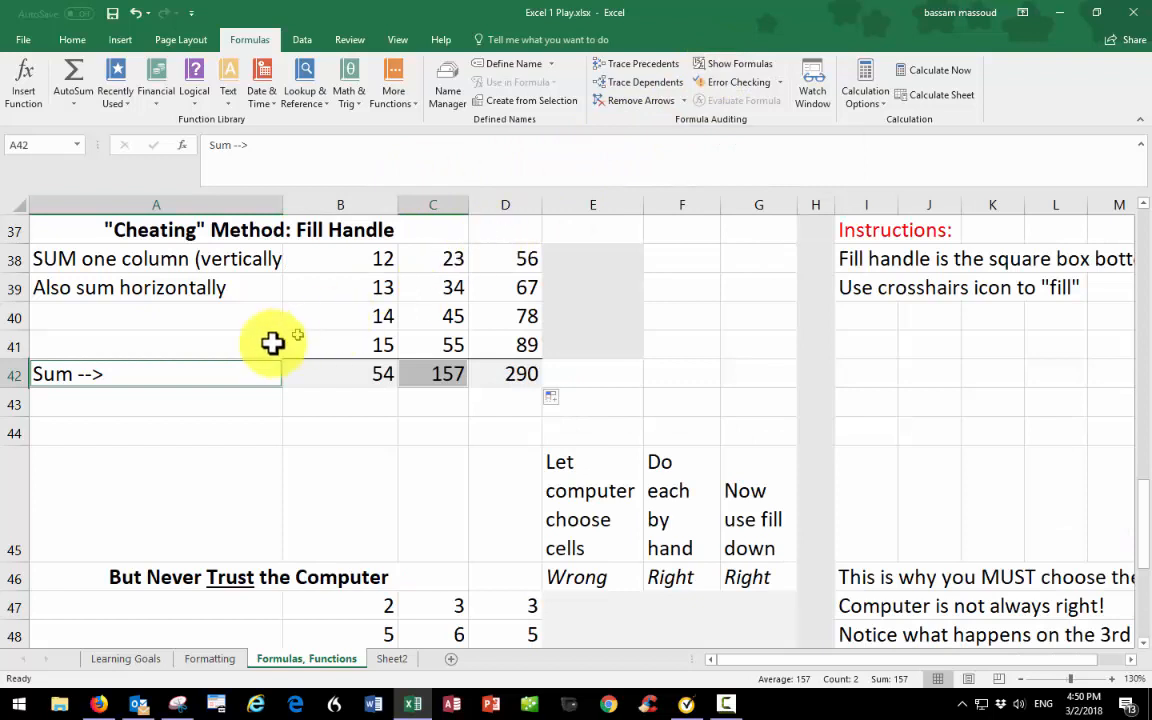
{"action": "left_click", "coordinate": [133, 401]}
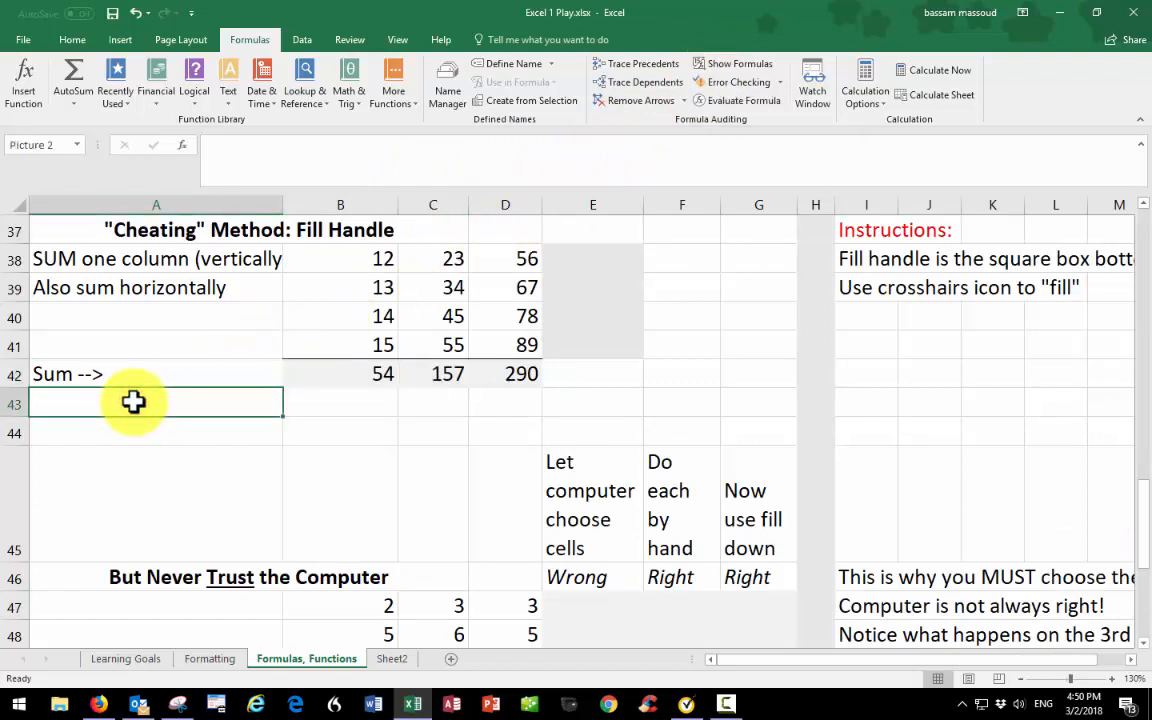
{"action": "key", "text": "ctrl+v"}
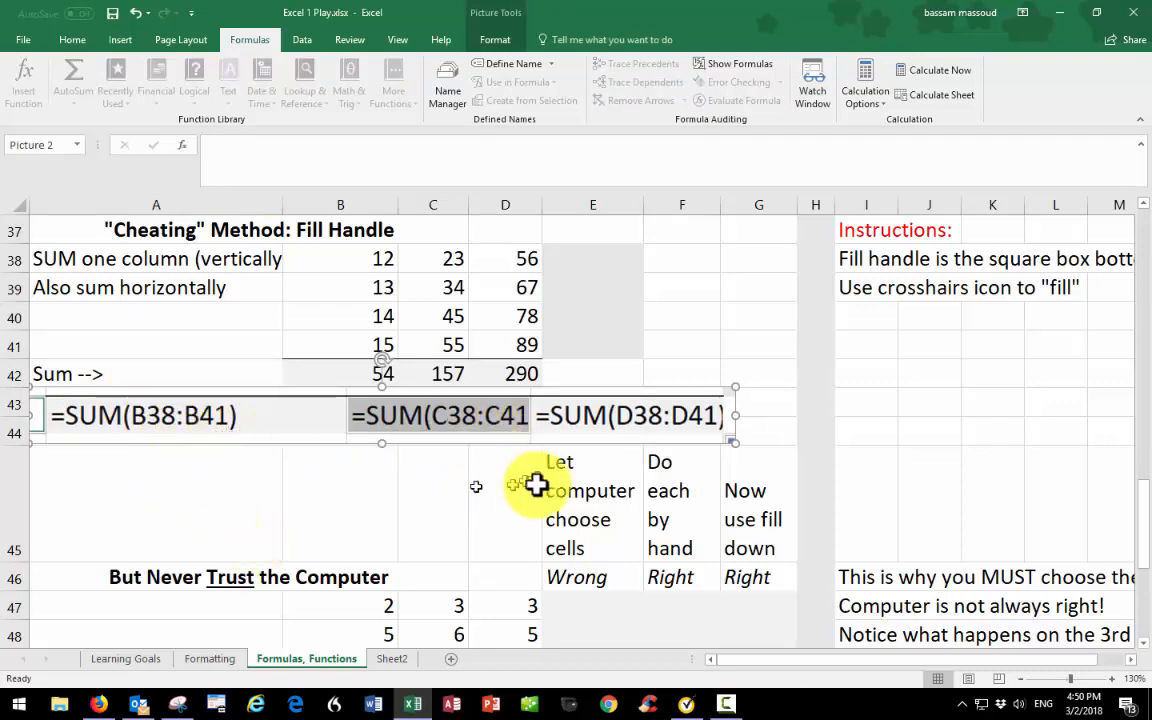
{"action": "left_click", "coordinate": [741, 331]}
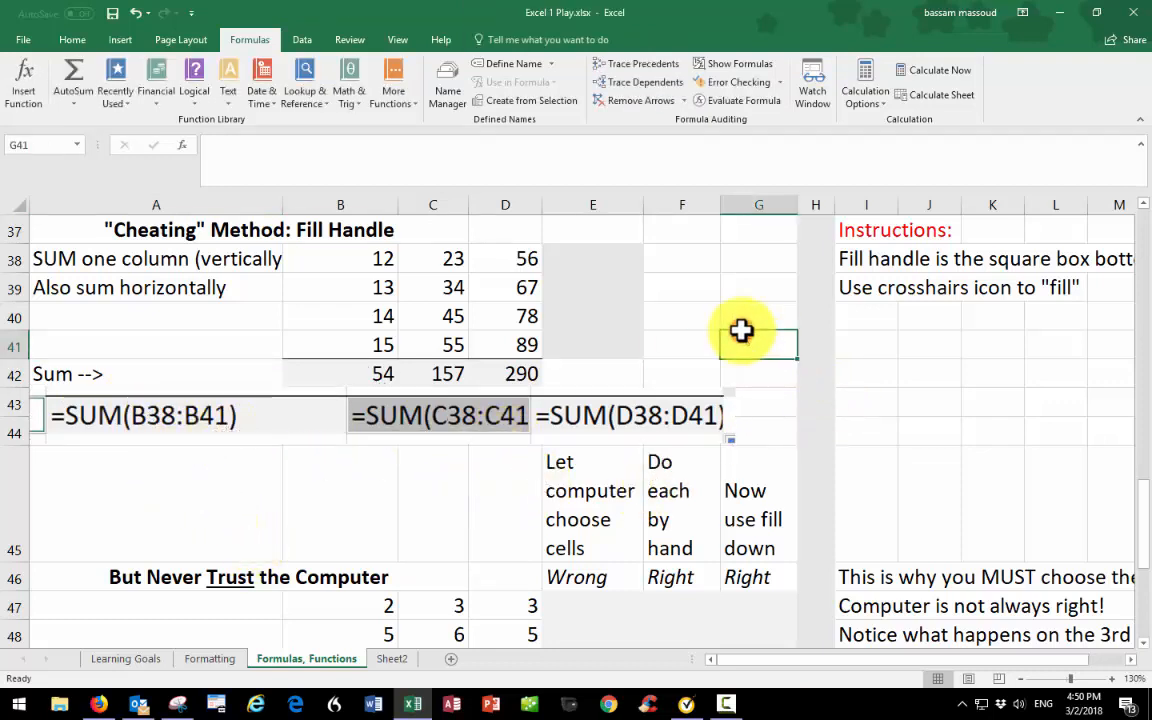
Step: Sum B38:D38 in cell E38 with AutoSum
{"action": "left_click", "coordinate": [592, 258]}
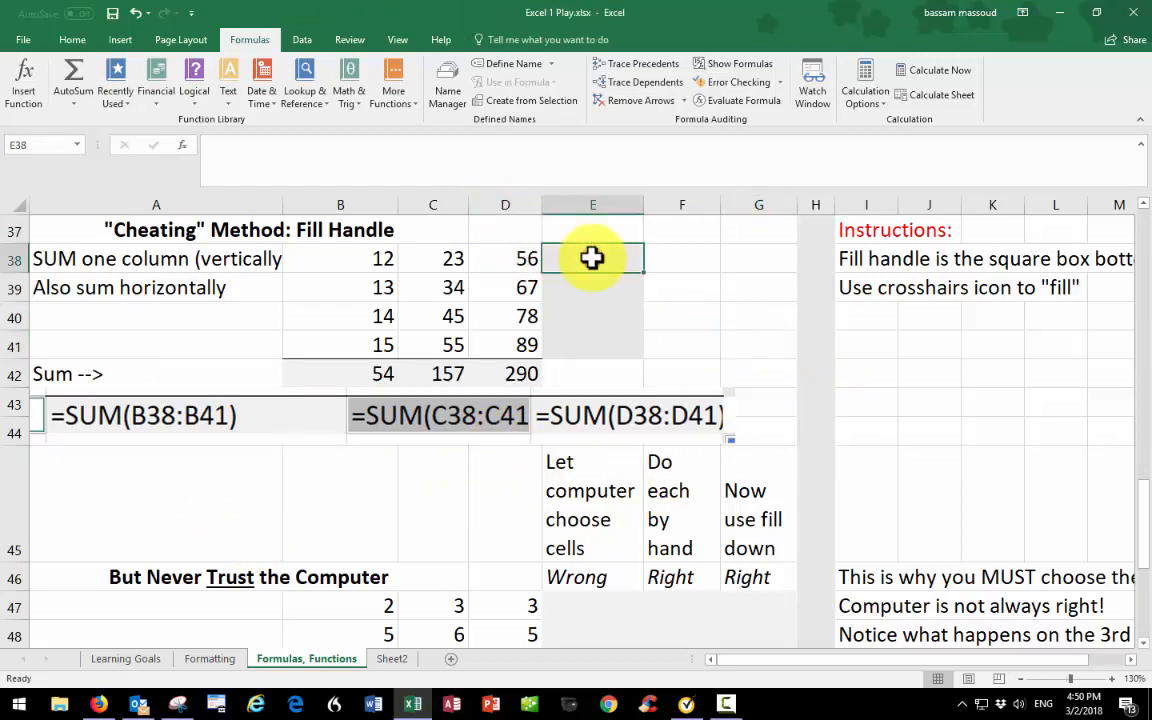
{"action": "left_click", "coordinate": [72, 40]}
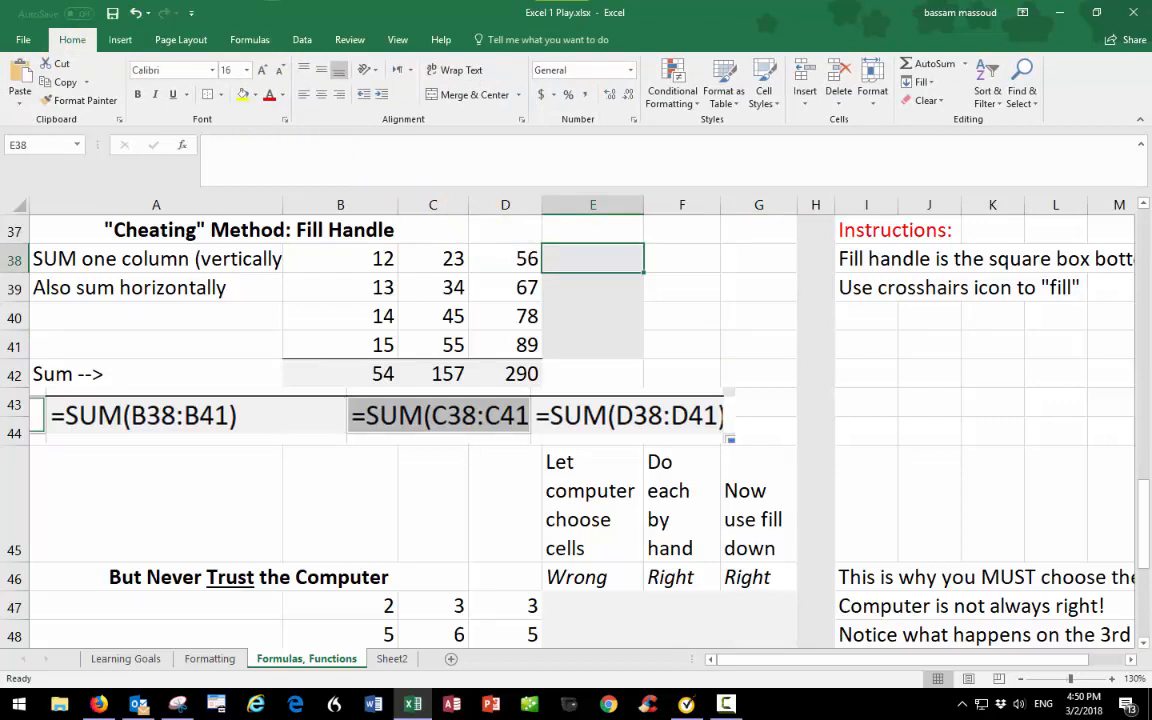
{"action": "left_click", "coordinate": [931, 68]}
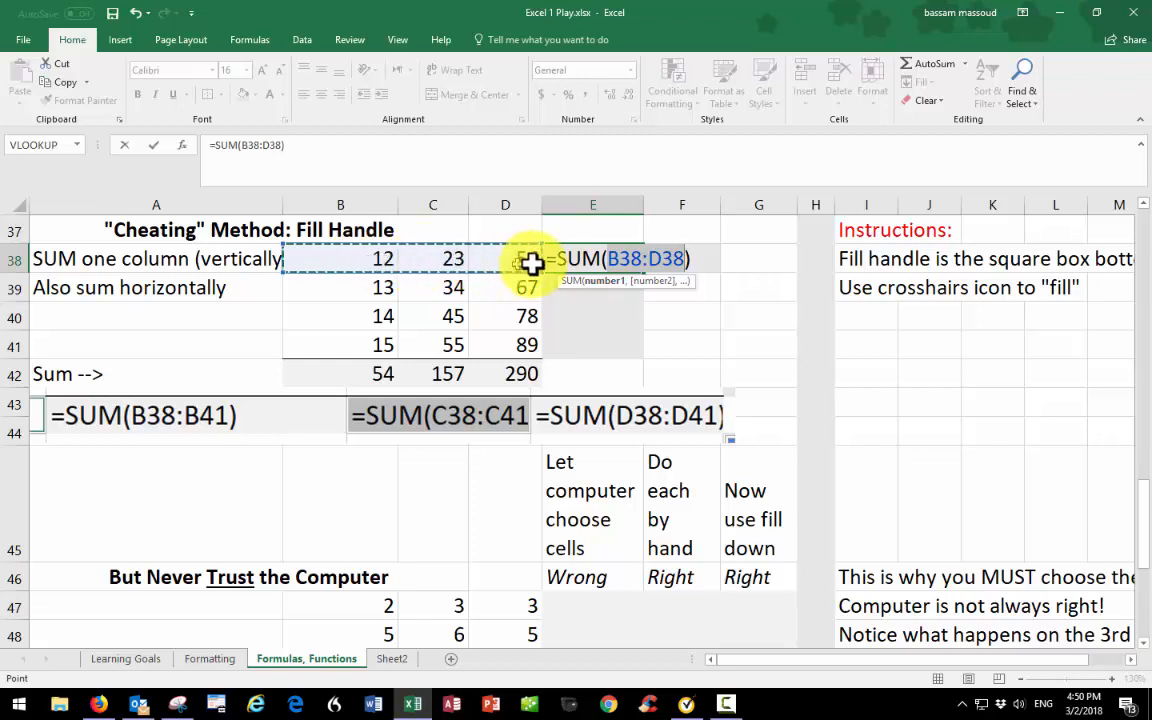
{"action": "key", "text": "Return"}
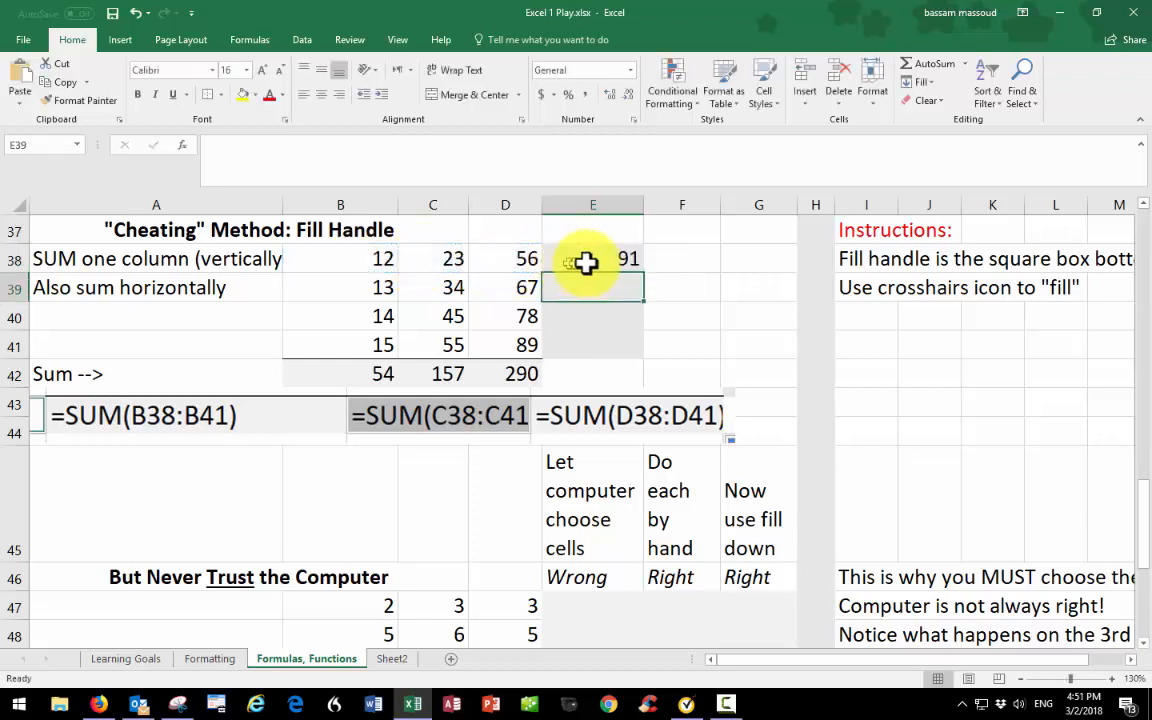
Step: Fill the SUM formula from E38 down to E42 and check the copied formula in E41
{"action": "left_click", "coordinate": [585, 262]}
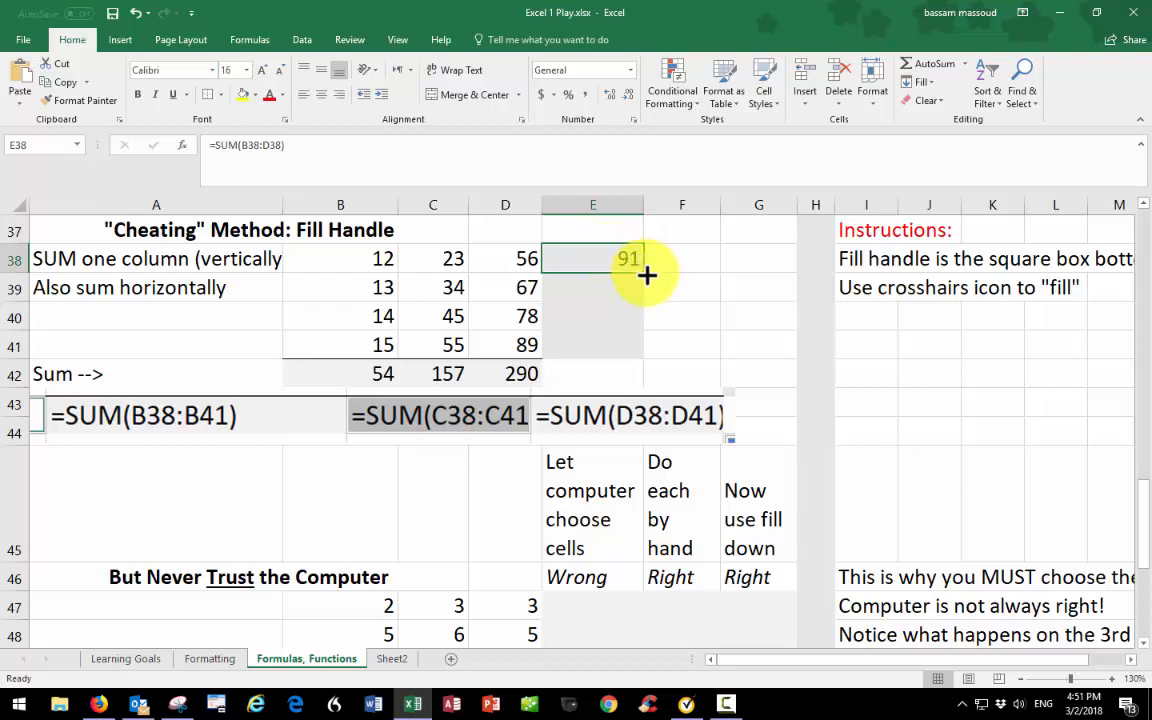
{"action": "left_click_drag", "start_coordinate": [645, 274], "coordinate": [643, 382]}
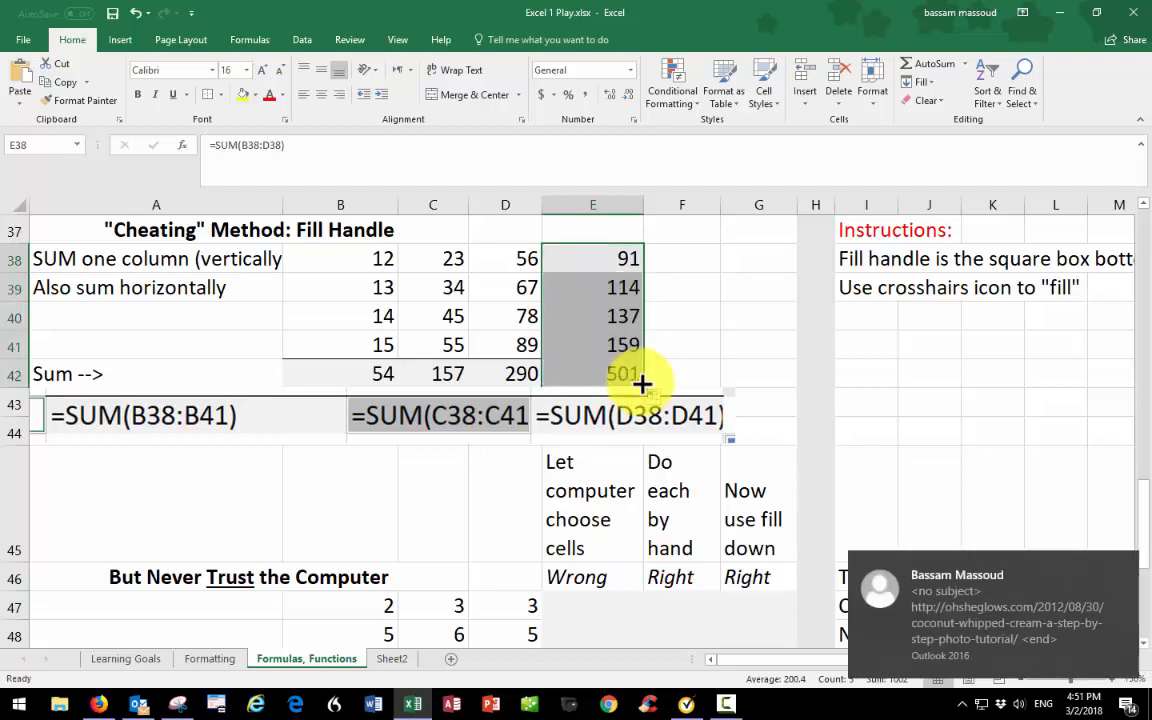
{"action": "left_click", "coordinate": [597, 343]}
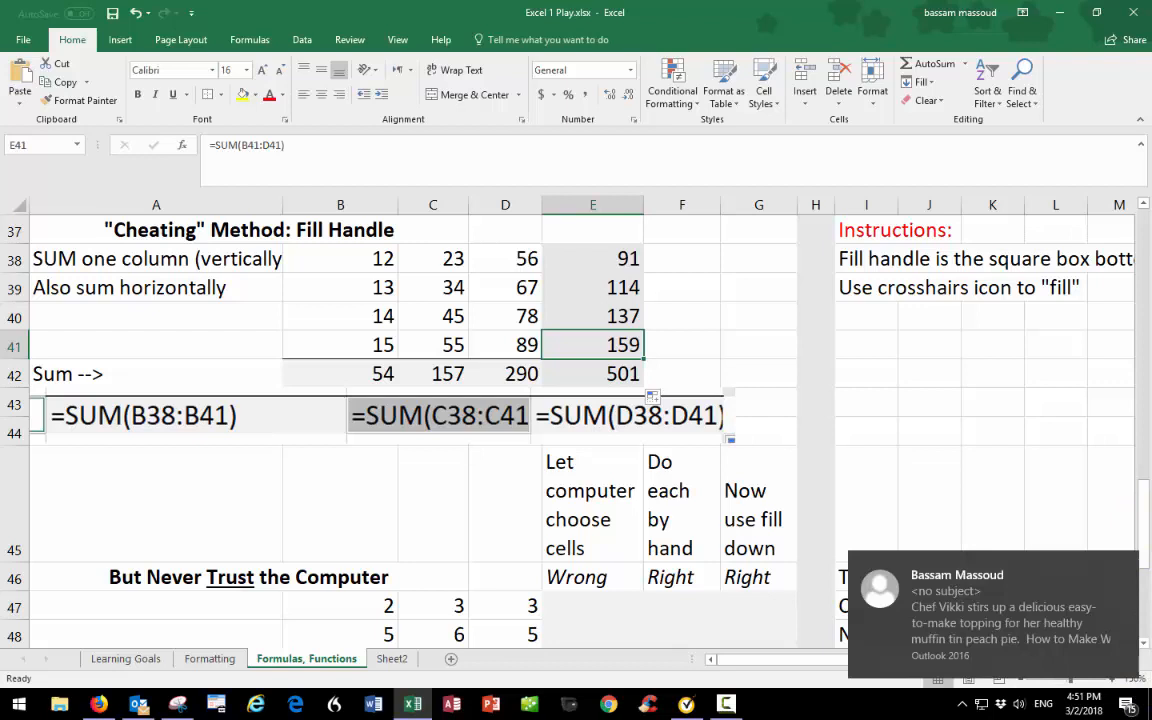
{"action": "left_click", "coordinate": [1122, 566]}
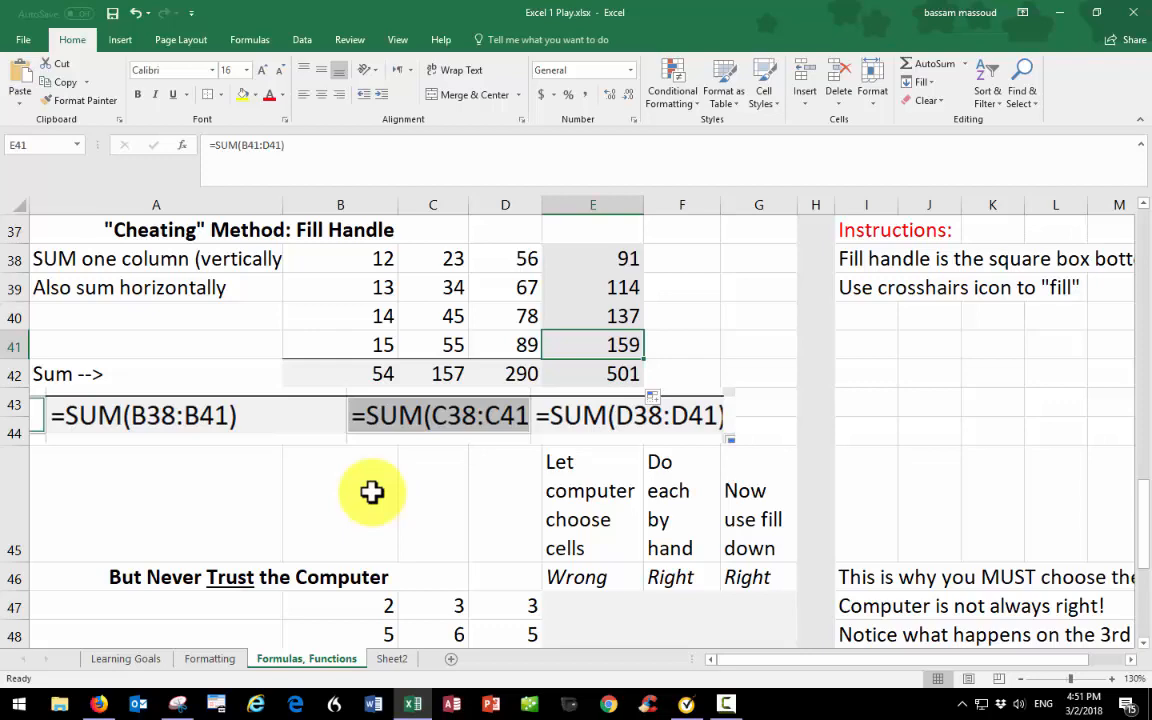
Step: Insert AutoSum in E47 of the But Never Trust the Computer section, accepting the suggested range B47:D47
{"action": "scroll", "coordinate": [372, 491], "scroll_direction": "down", "scroll_amount": 3}
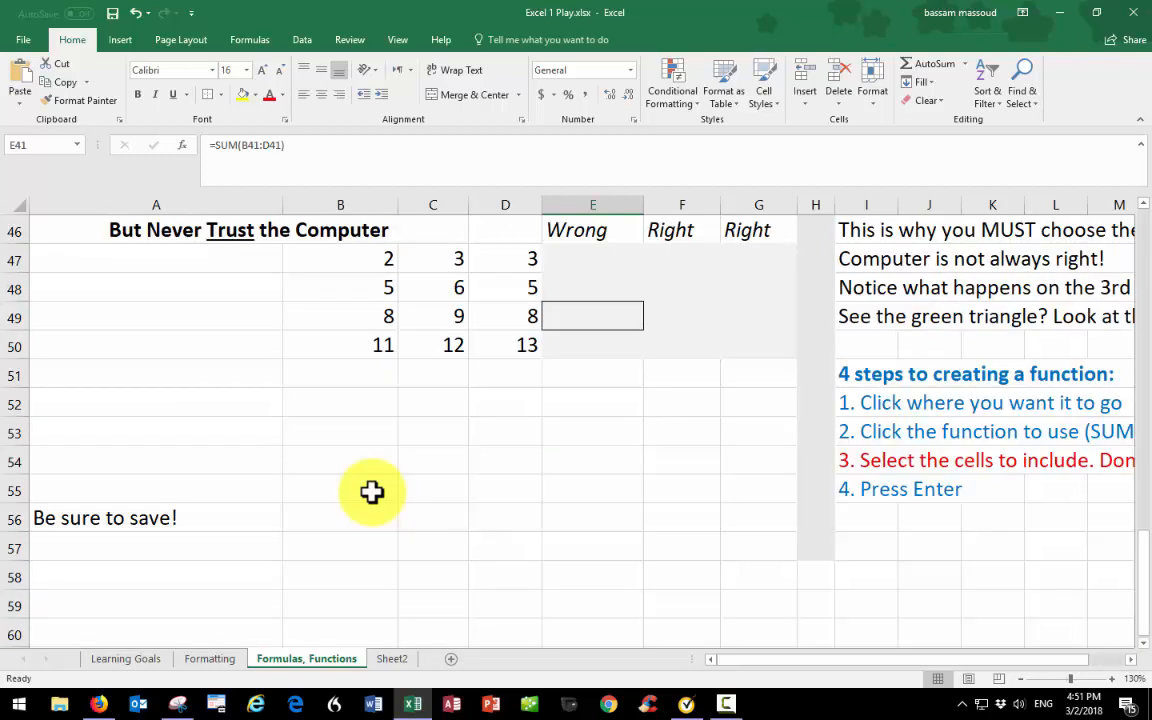
{"action": "scroll", "coordinate": [372, 491], "scroll_direction": "up", "scroll_amount": 1}
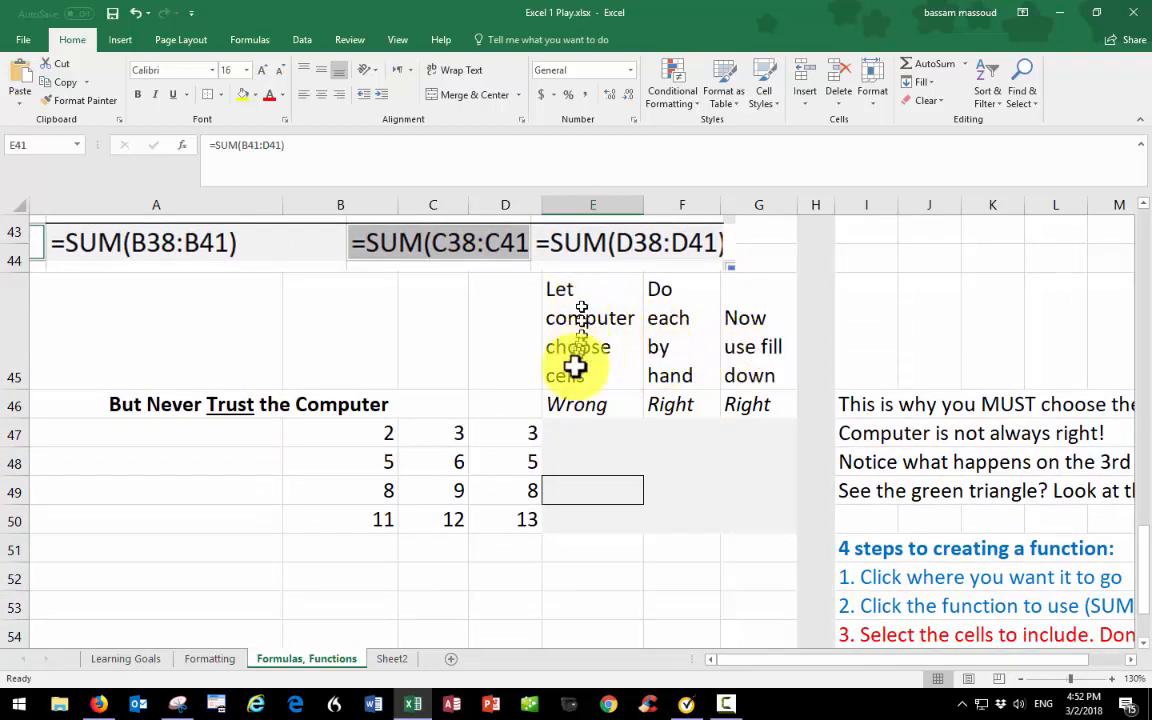
{"action": "left_click", "coordinate": [571, 437]}
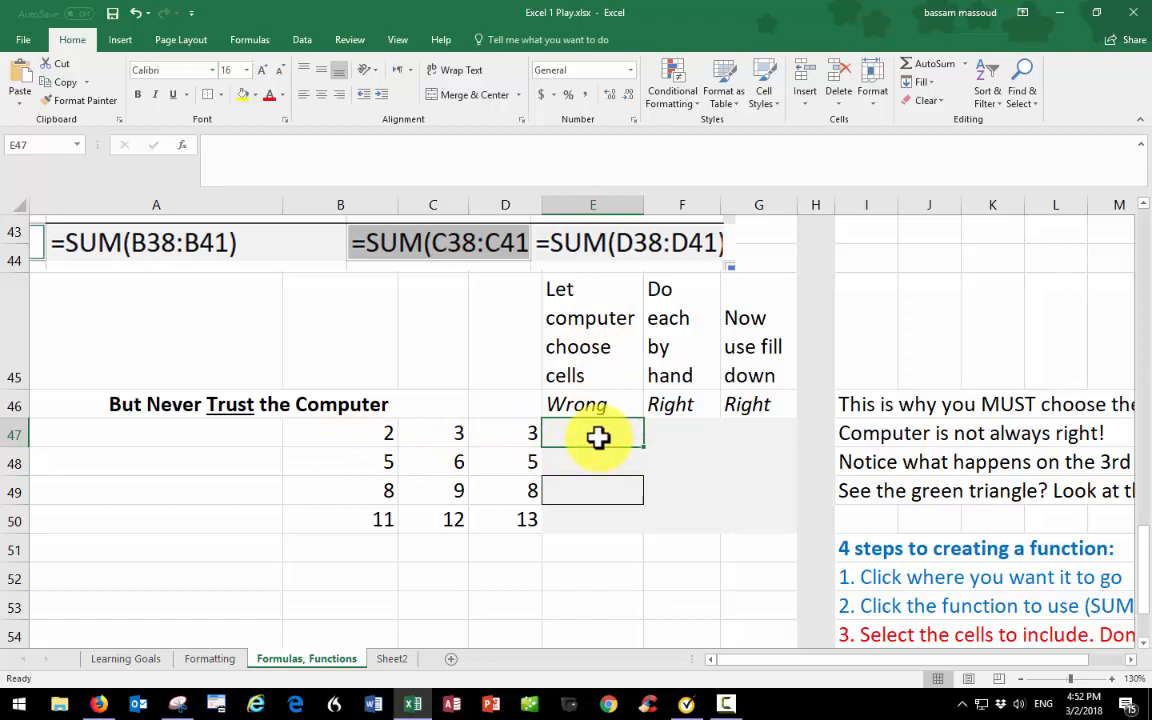
{"action": "left_click", "coordinate": [914, 64]}
{"action": "key", "text": "Return"}
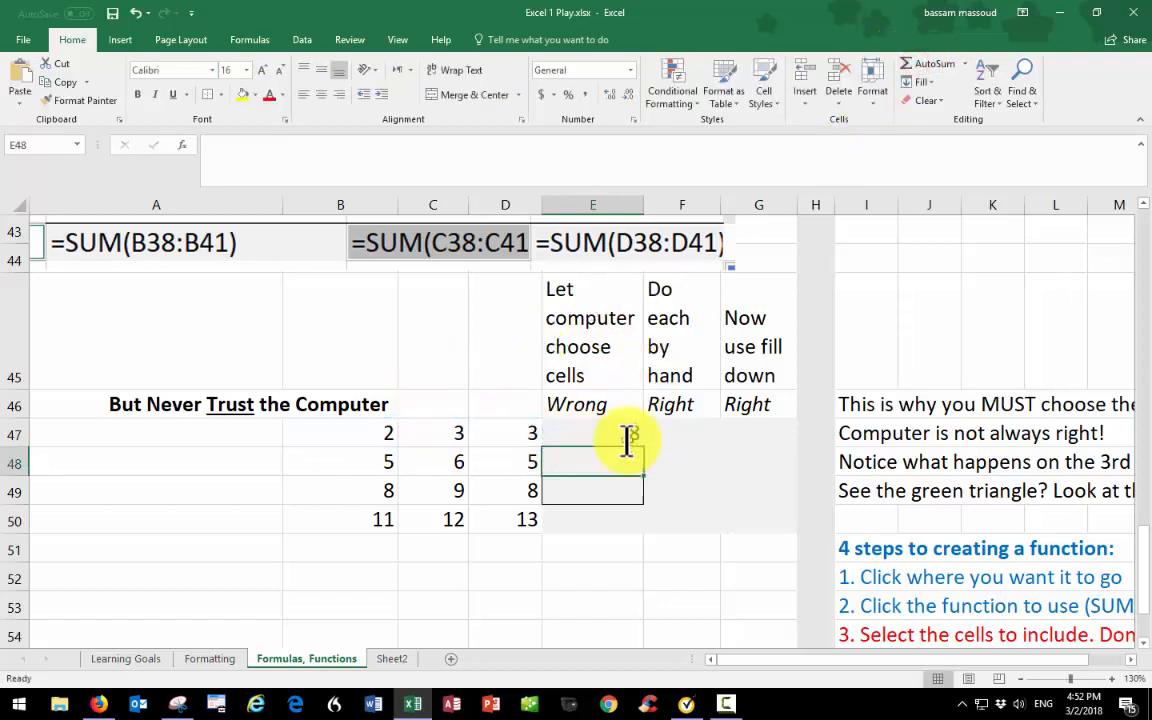
{"action": "left_click", "coordinate": [624, 438]}
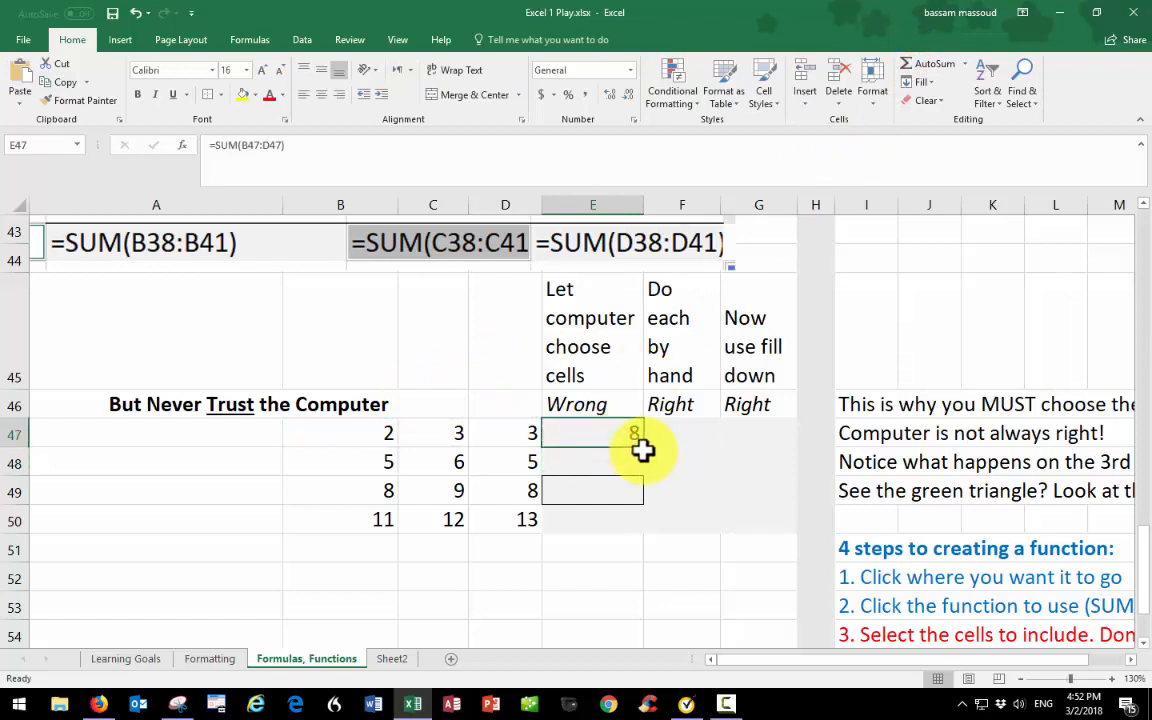
Step: Insert AutoSum in E48 and E49 with the computer's suggested ranges, accepting E47:E48 for E49
{"action": "left_click", "coordinate": [585, 490]}
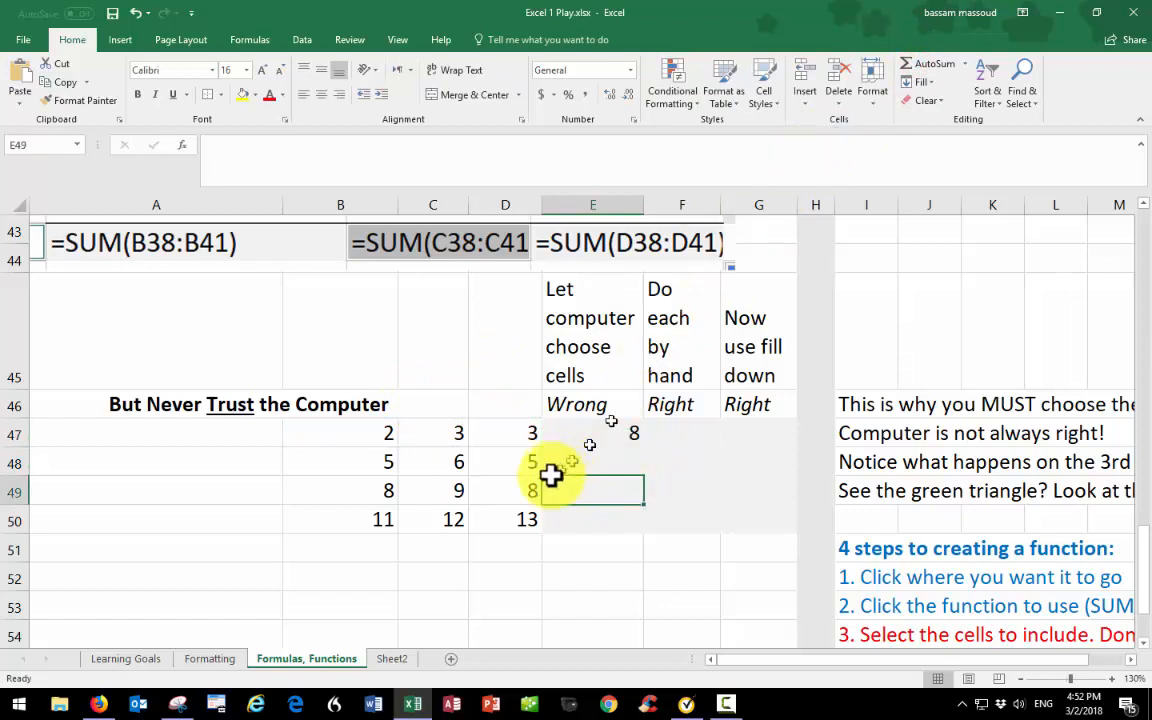
{"action": "left_click", "coordinate": [595, 465]}
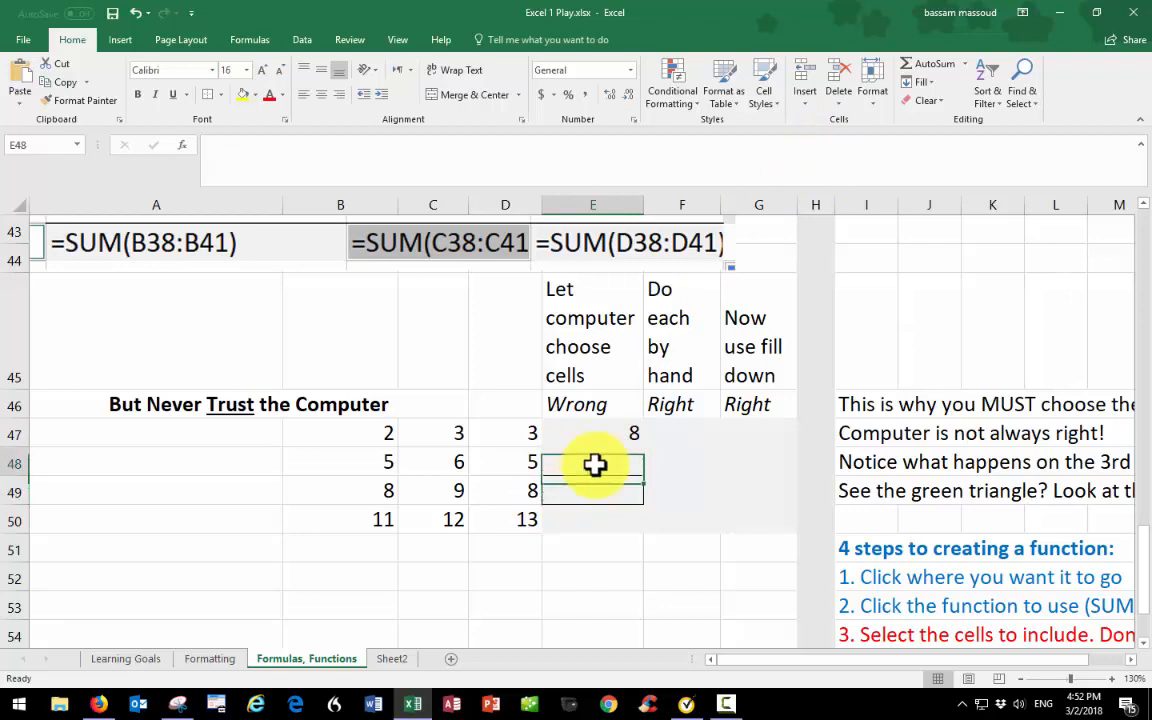
{"action": "double_click", "coordinate": [918, 68]}
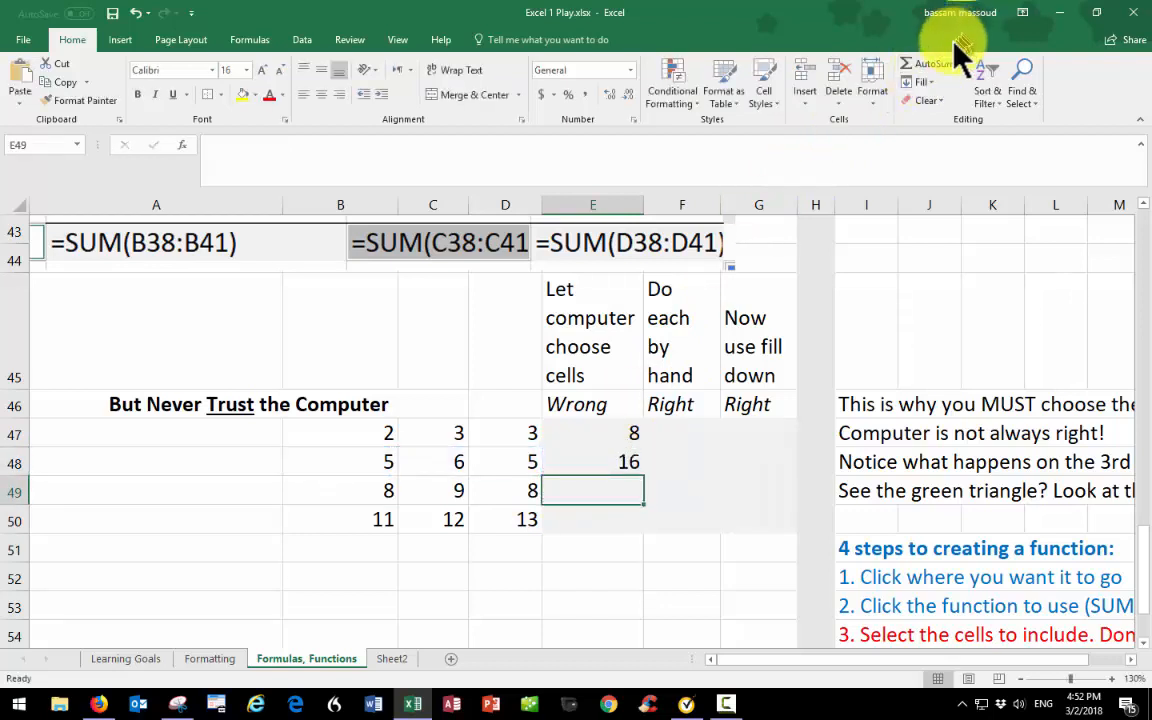
{"action": "left_click", "coordinate": [935, 62]}
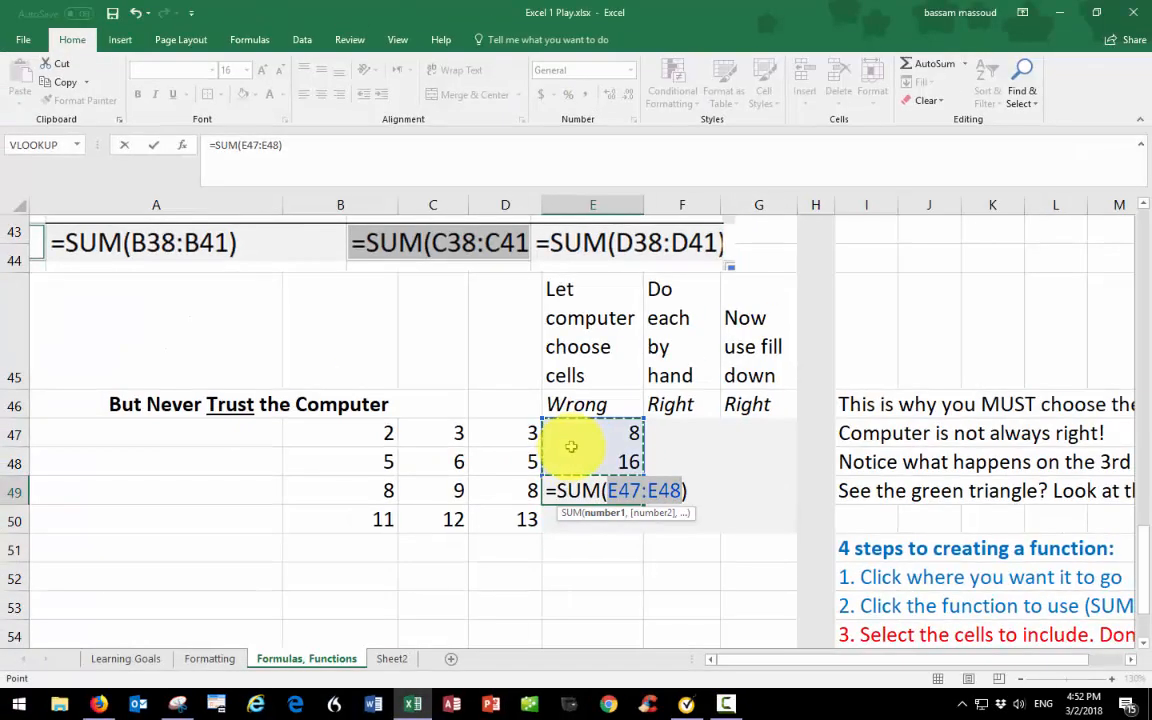
{"action": "key", "text": "Return"}
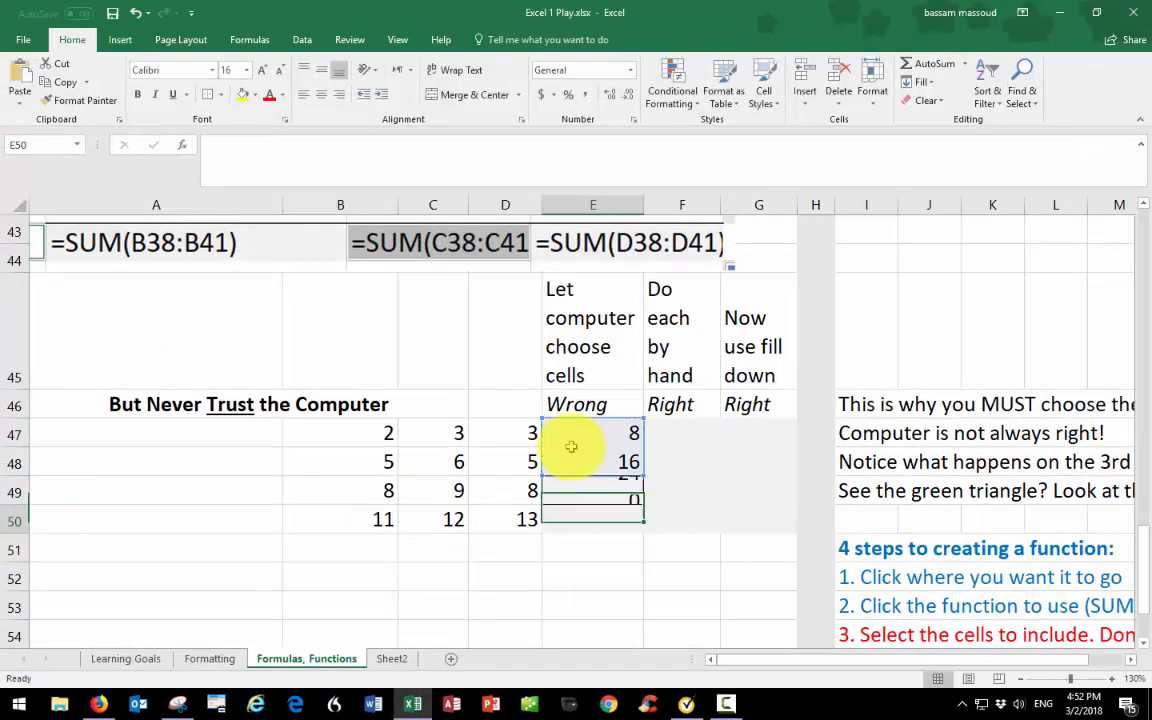
Step: Examine the SUM formula in E49 and its highlighted range, and compare it with the formula in E47
{"action": "left_click", "coordinate": [590, 561]}
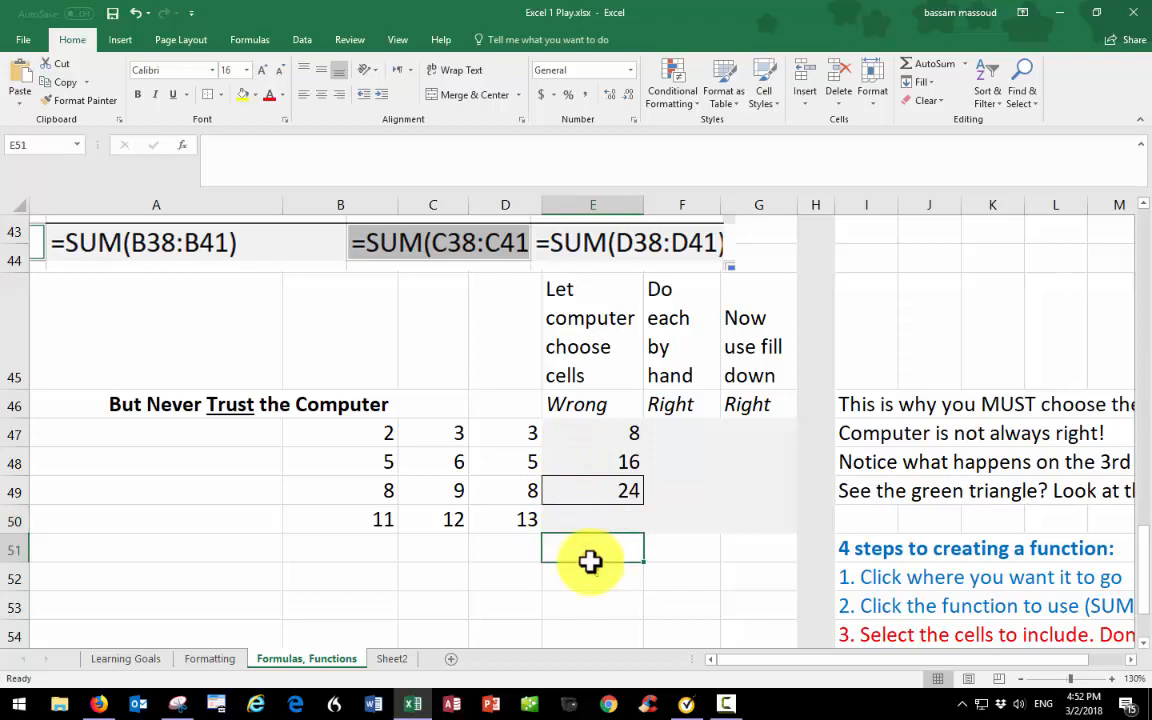
{"action": "left_click", "coordinate": [590, 490]}
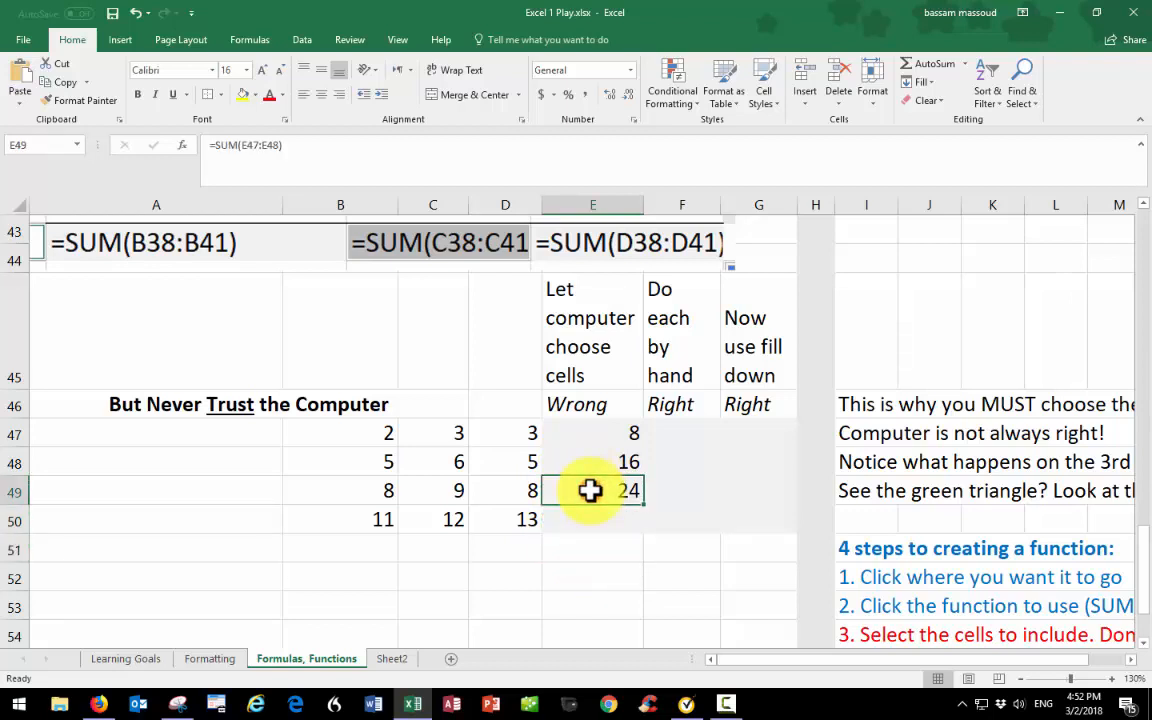
{"action": "double_click", "coordinate": [590, 490]}
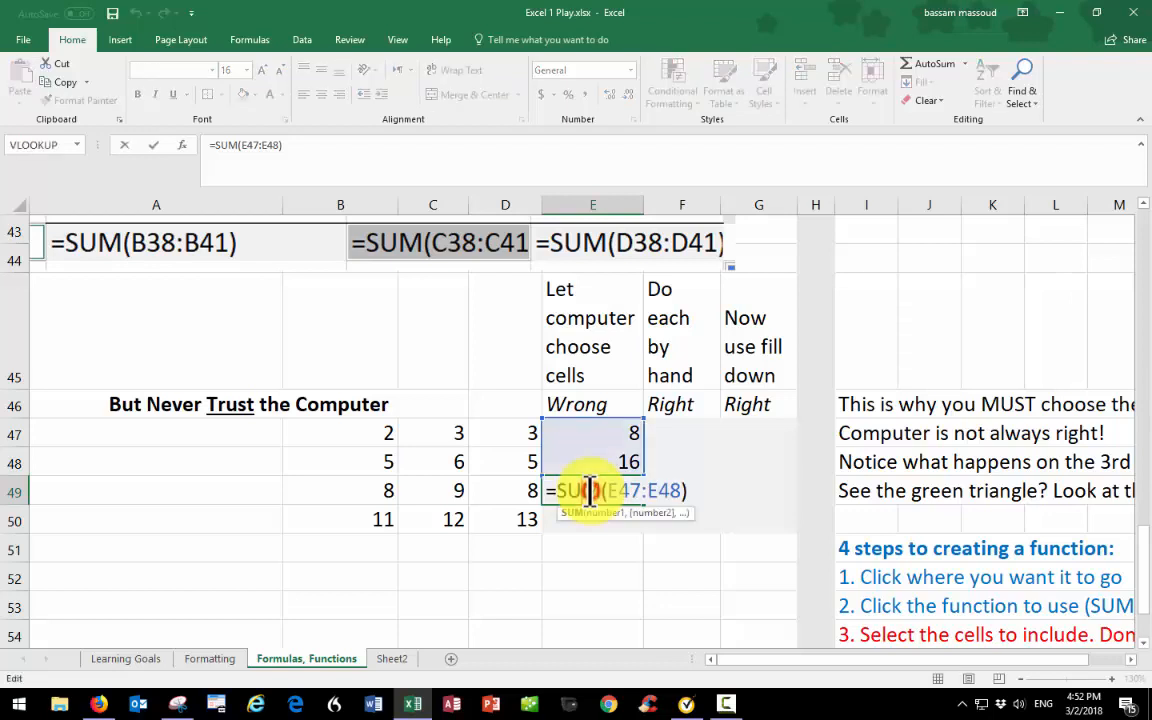
{"action": "key", "text": "Escape"}
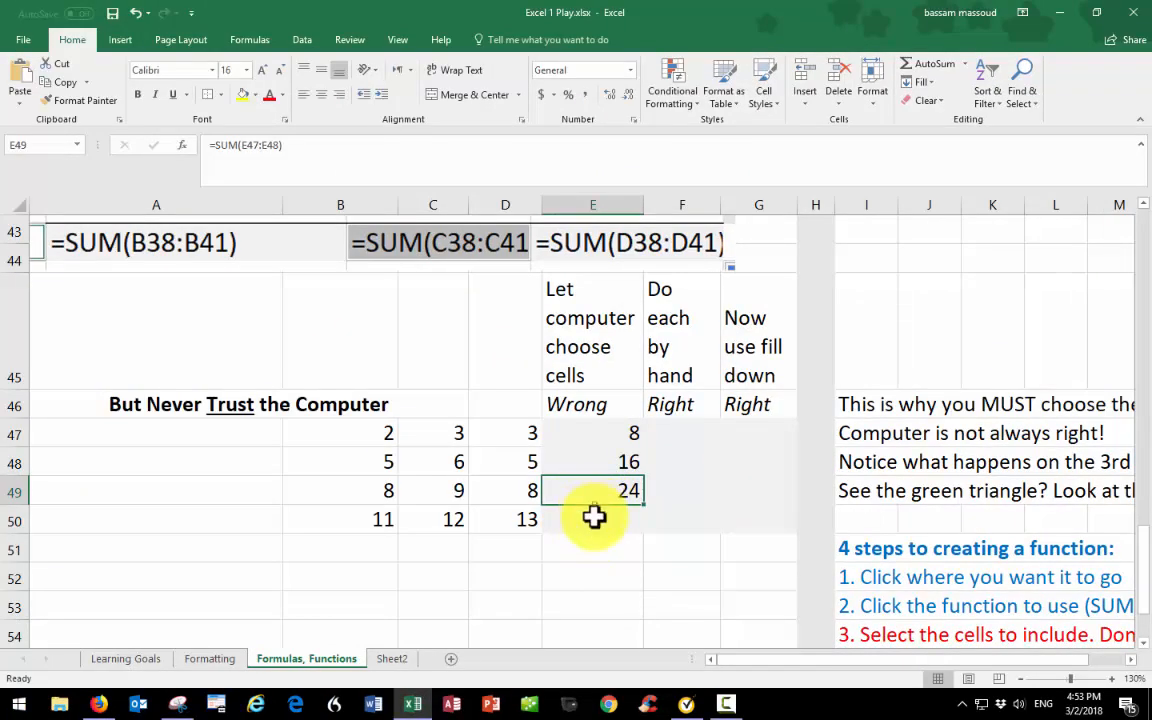
{"action": "left_click", "coordinate": [593, 512]}
{"action": "left_click", "coordinate": [591, 490]}
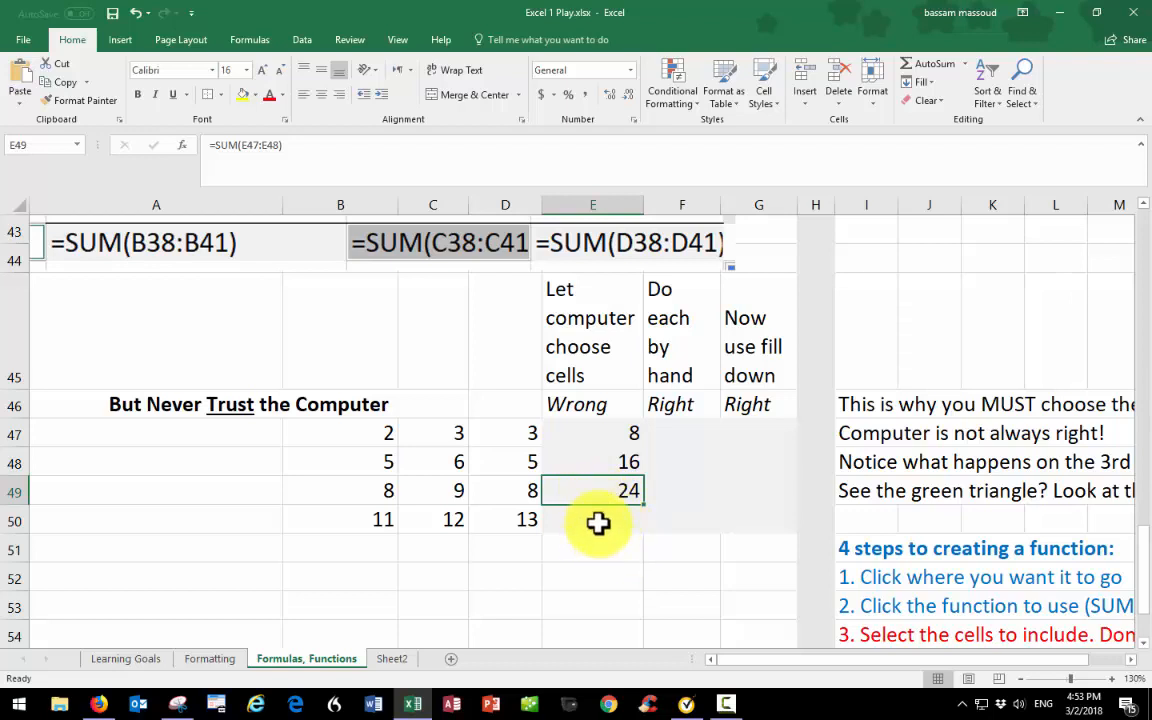
{"action": "left_click", "coordinate": [598, 433]}
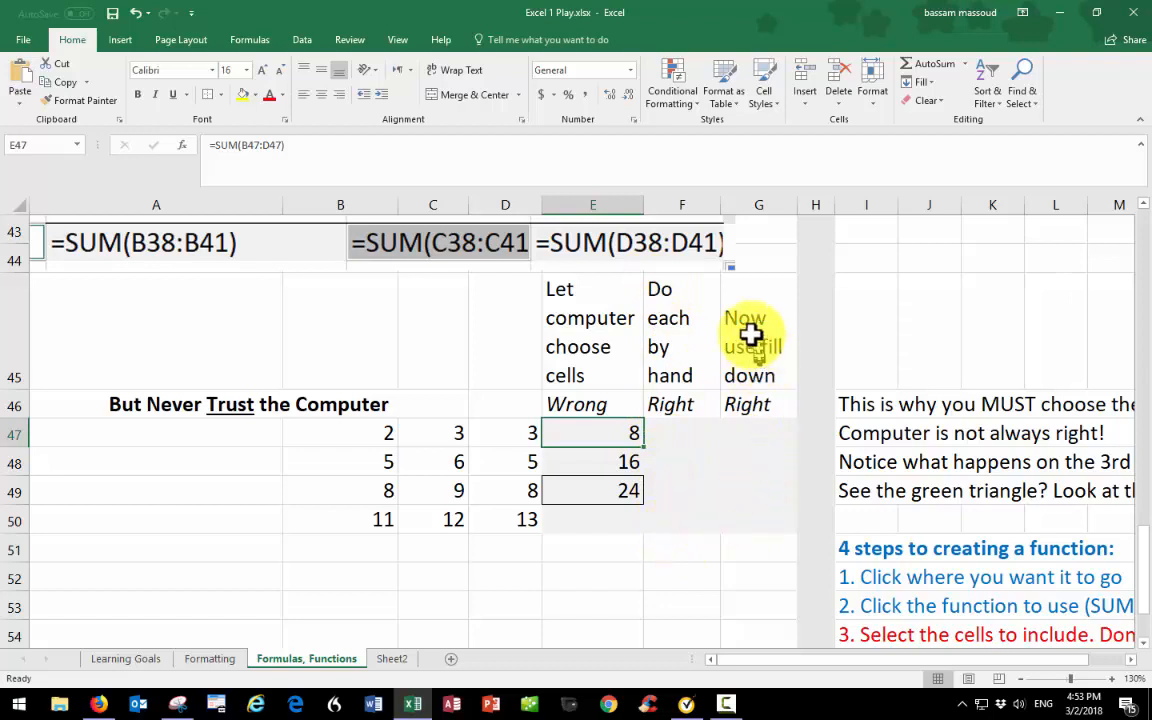
{"action": "left_click", "coordinate": [758, 436]}
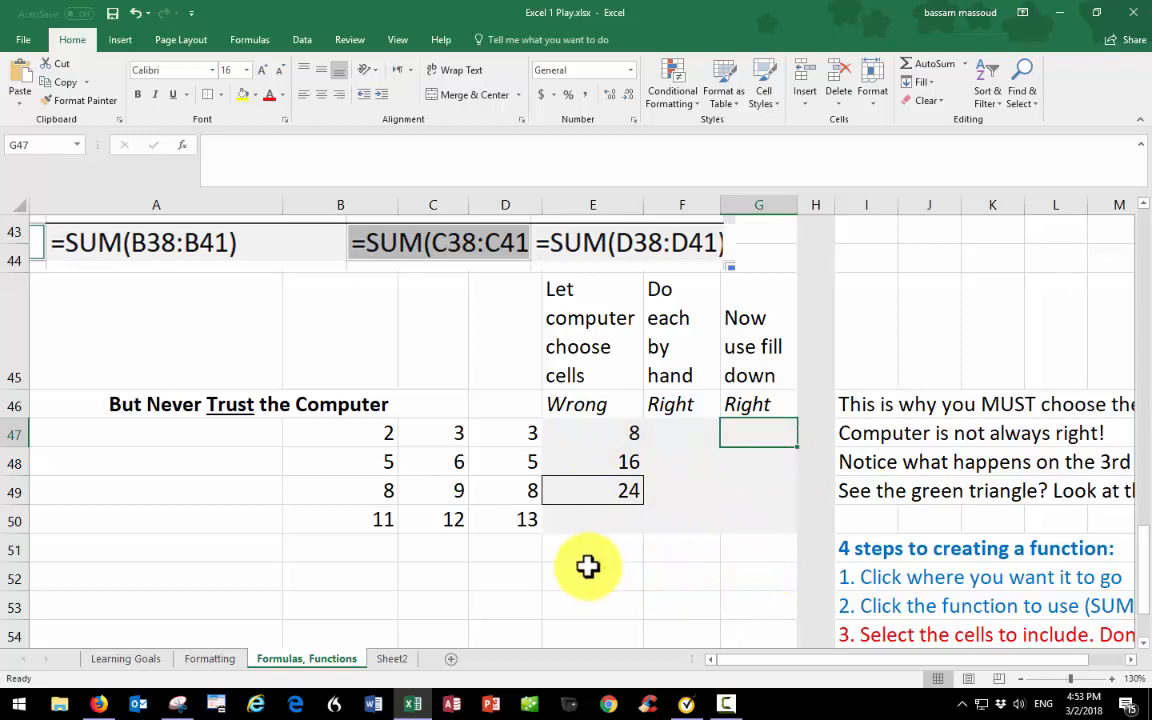
{"action": "scroll", "coordinate": [588, 567], "scroll_direction": "down", "scroll_amount": 2}
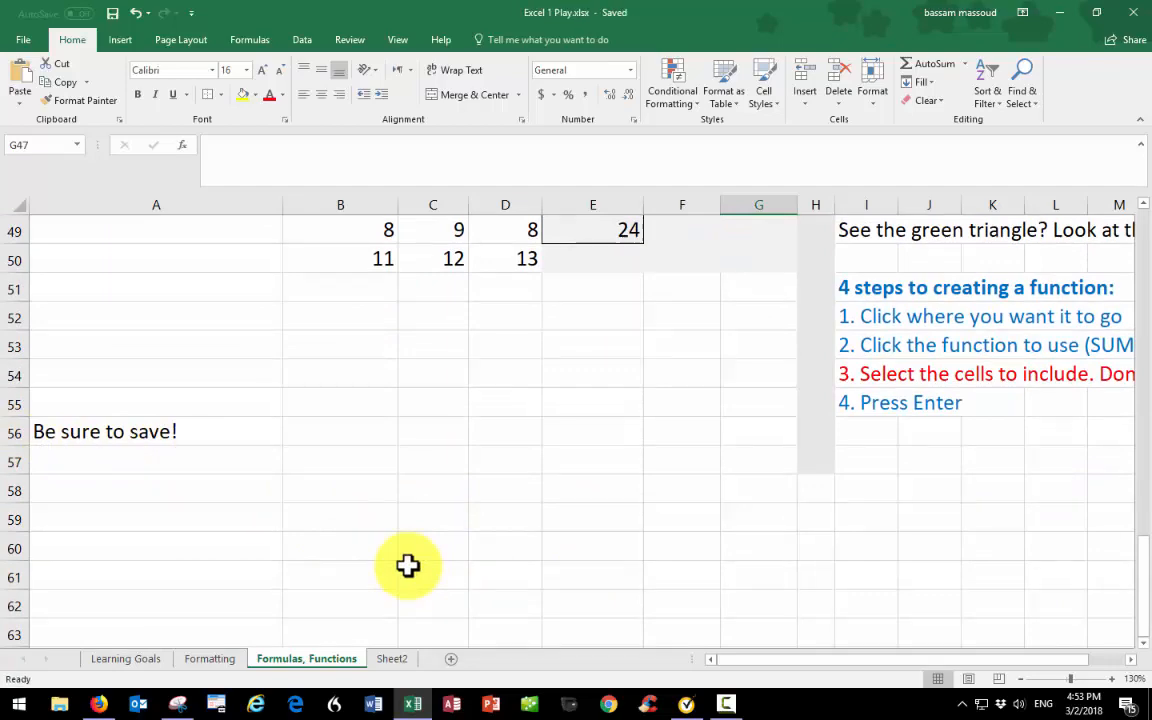
Step: Rename the worksheet Sheet2 as Fun
{"action": "left_click", "coordinate": [392, 658]}
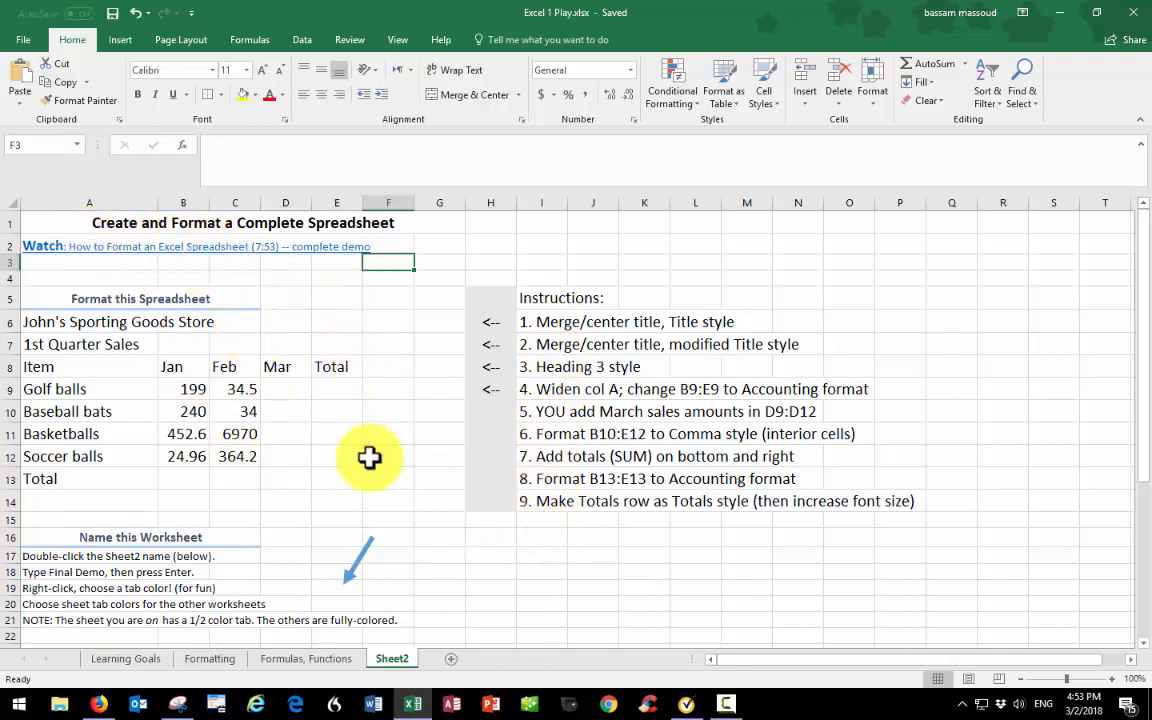
{"action": "scroll", "coordinate": [369, 457], "scroll_direction": "down", "scroll_amount": 5}
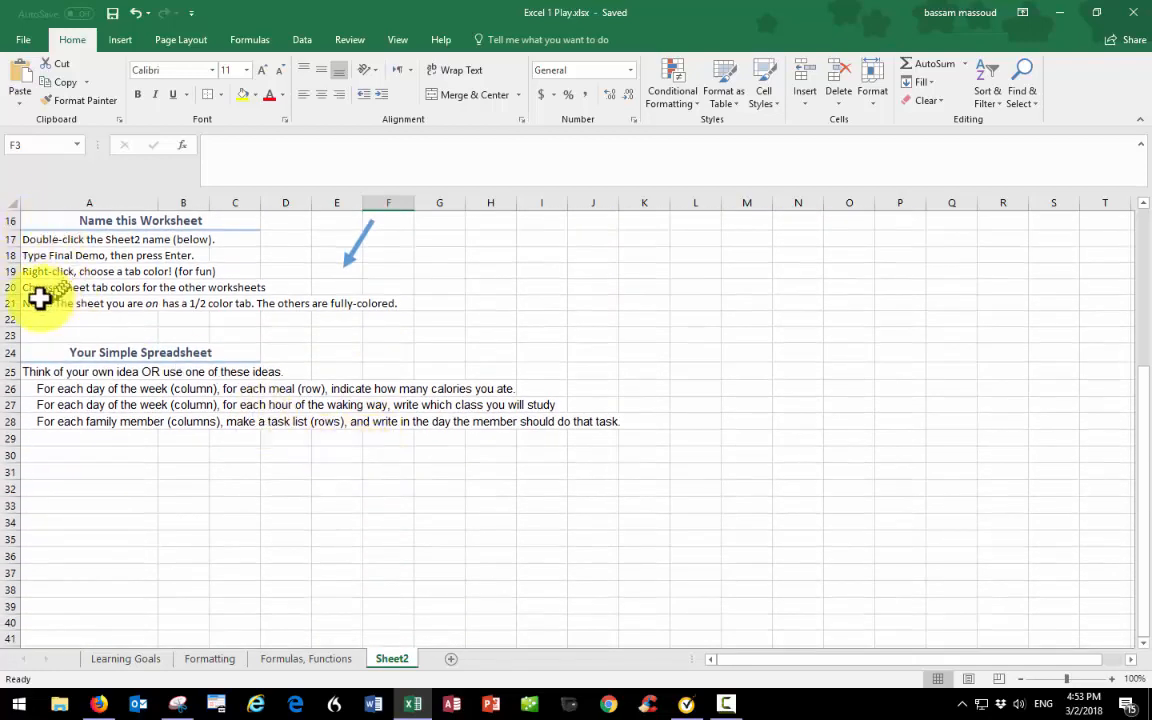
{"action": "double_click", "coordinate": [395, 659]}
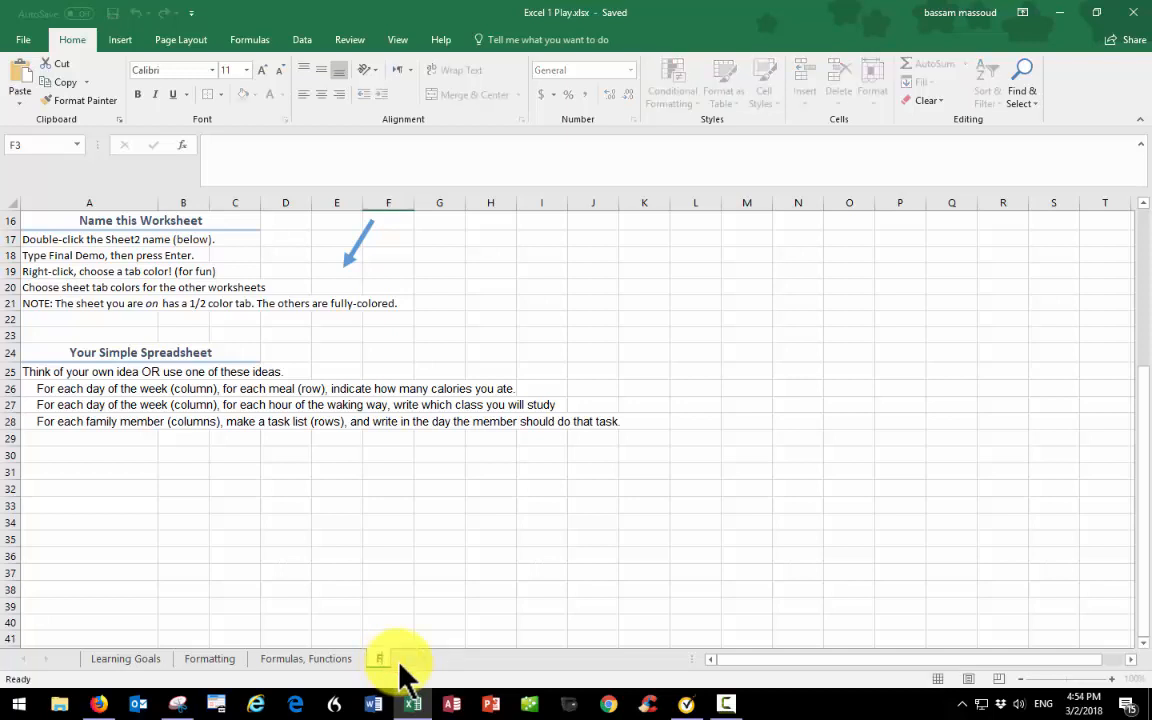
{"action": "key", "text": "Return"}
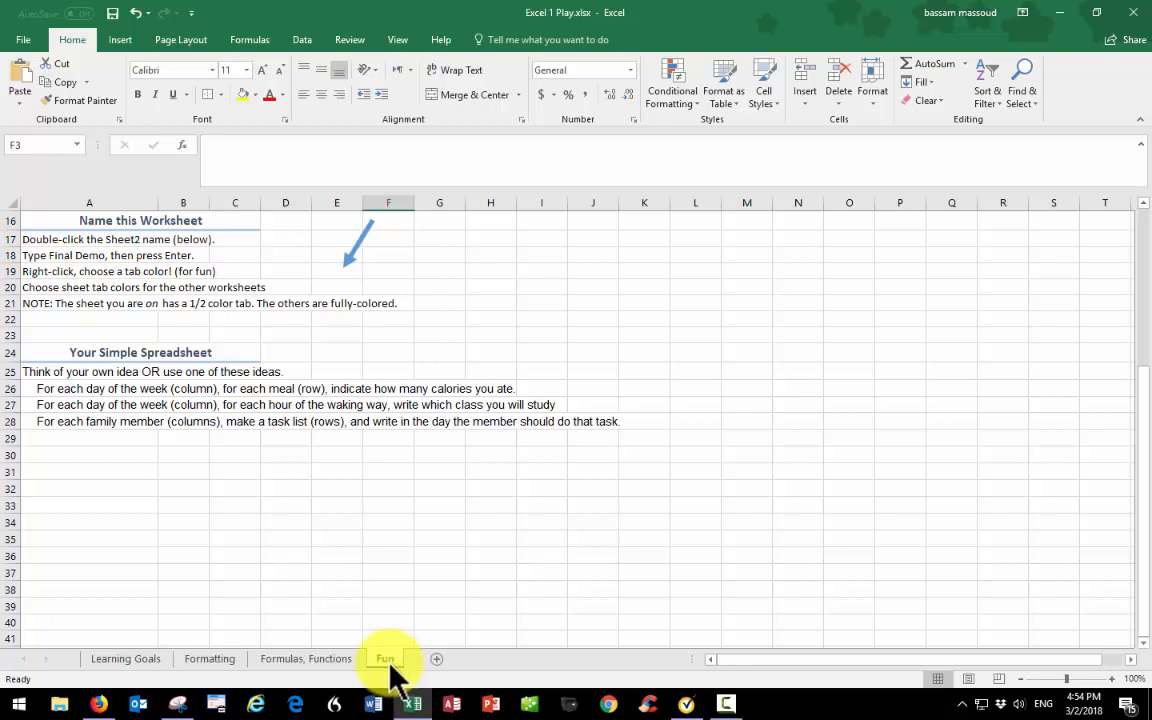
Step: Give the Fun sheet a dark orange tab color and check it from the Formulas, Functions sheet
{"action": "right_click", "coordinate": [391, 664]}
{"action": "mouse_move", "coordinate": [433, 593]}
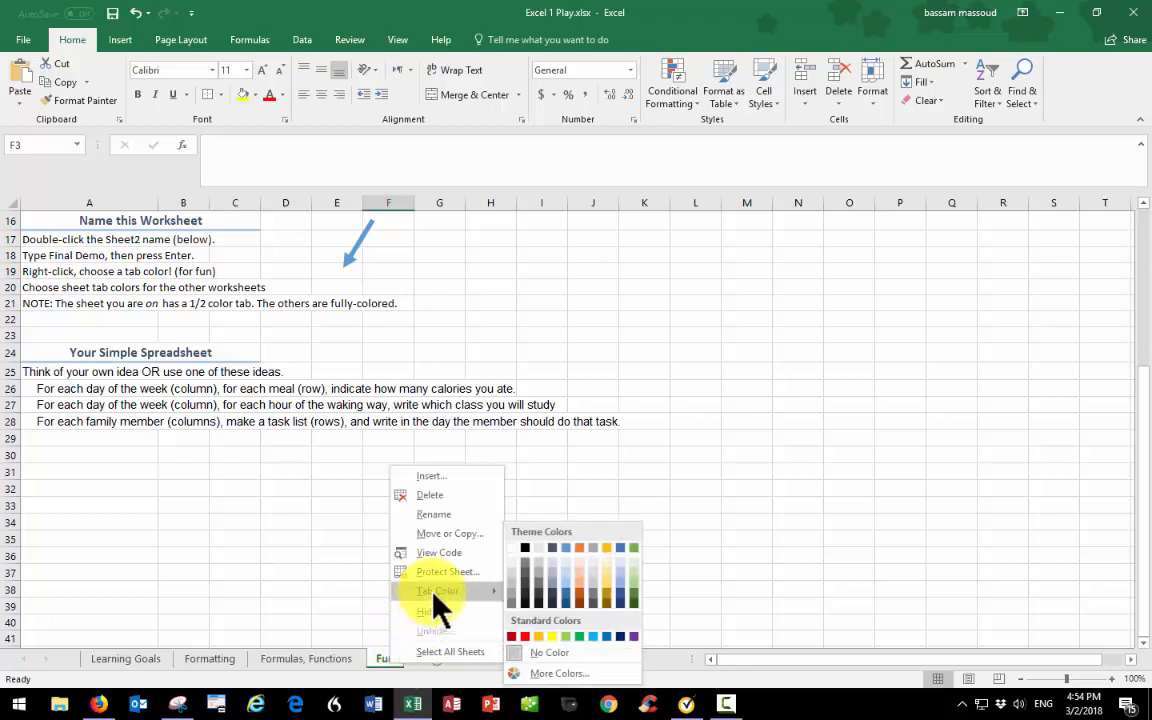
{"action": "left_click", "coordinate": [584, 598]}
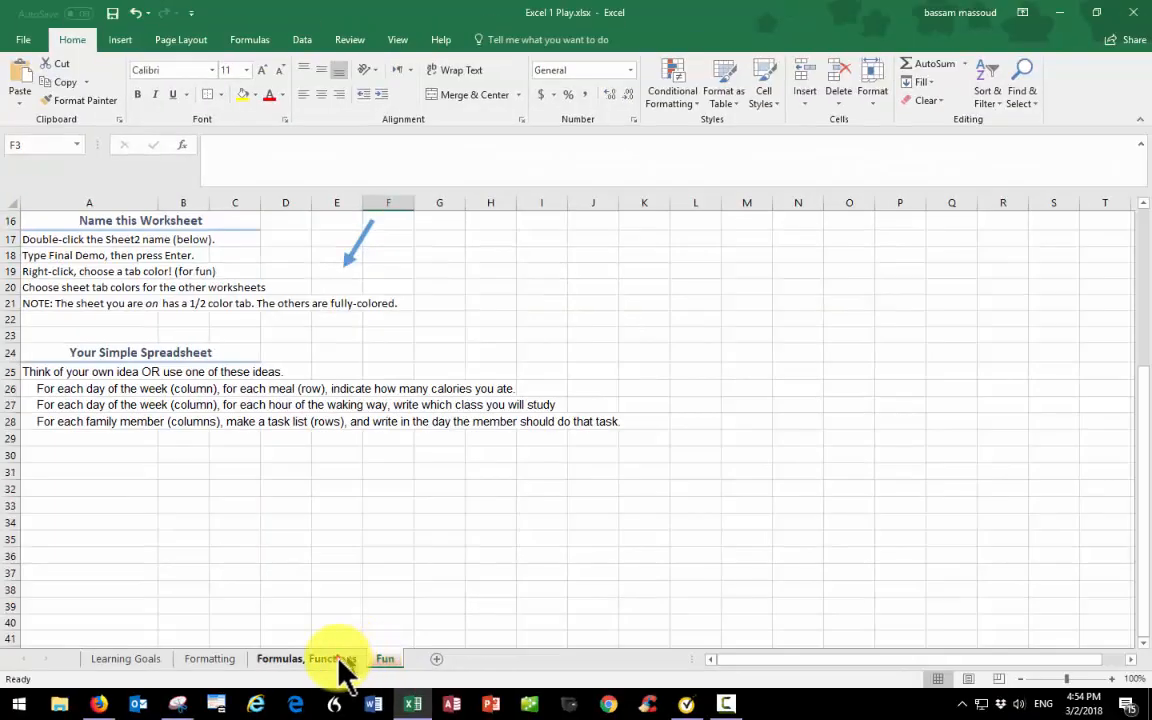
{"action": "left_click", "coordinate": [521, 601]}
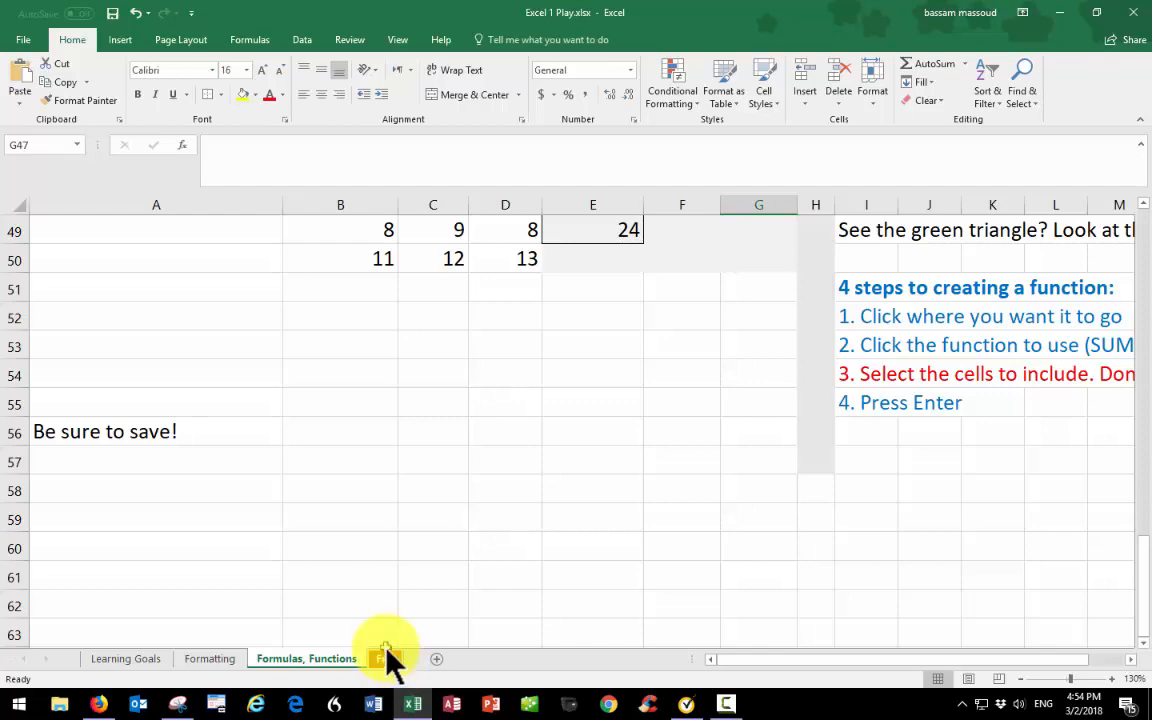
{"action": "left_click", "coordinate": [387, 662]}
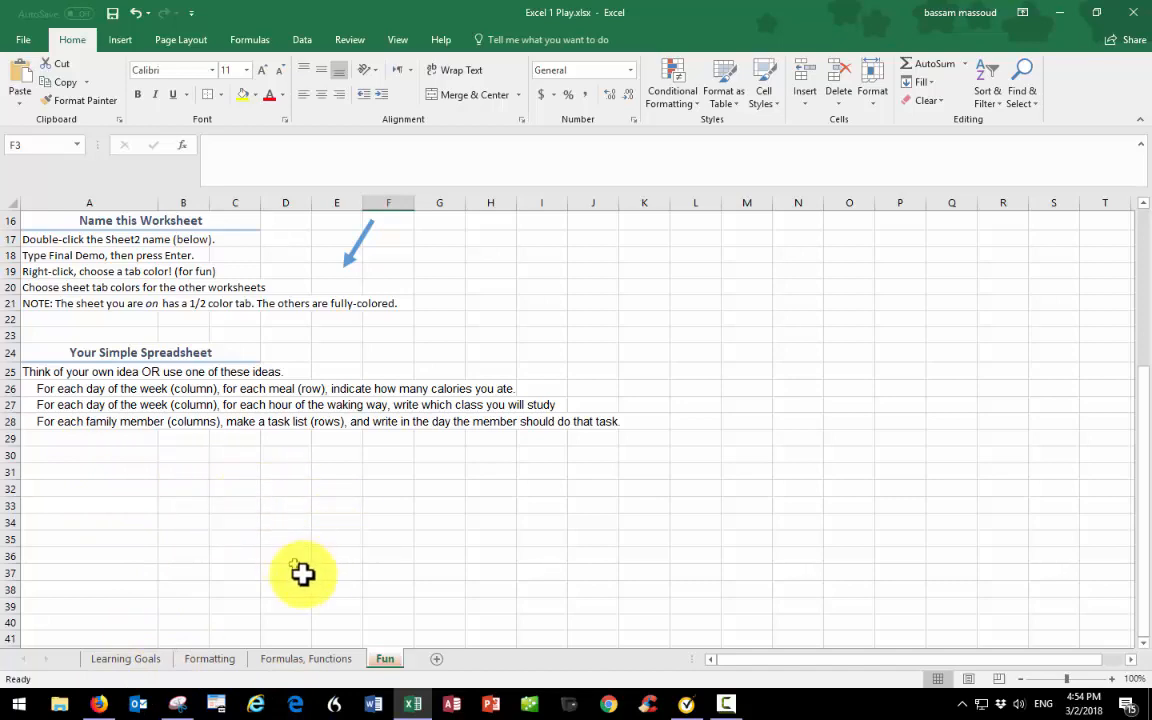
{"action": "scroll", "coordinate": [321, 586], "scroll_direction": "up", "scroll_amount": 5}
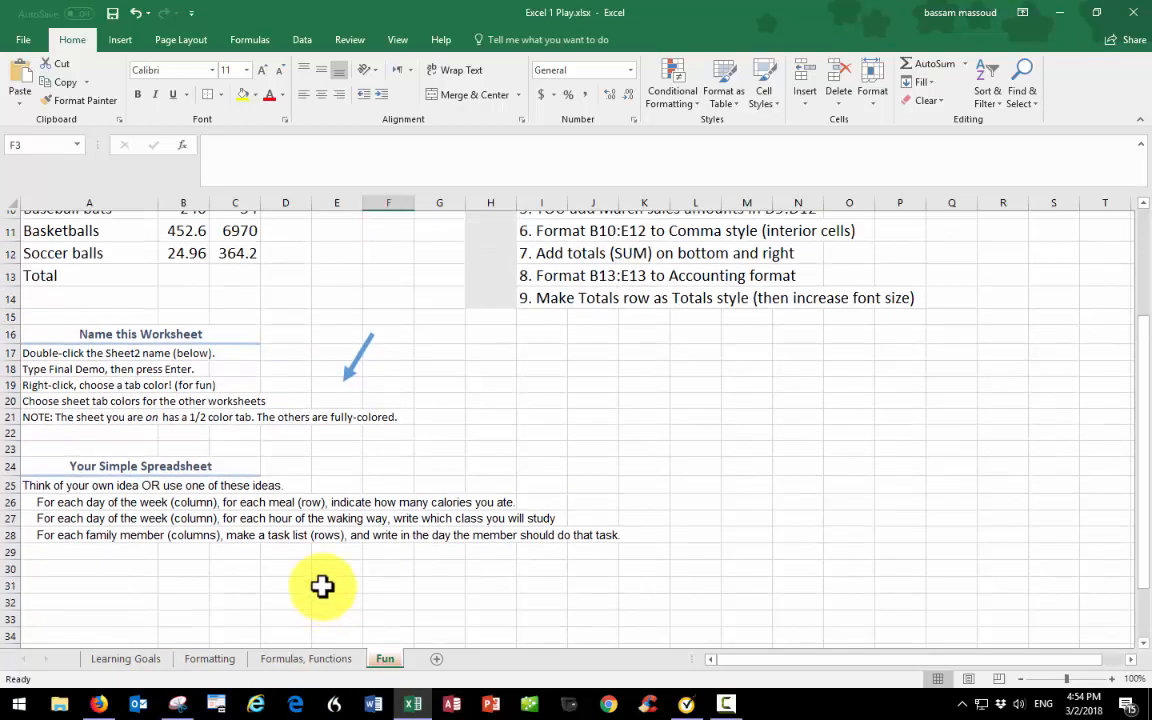